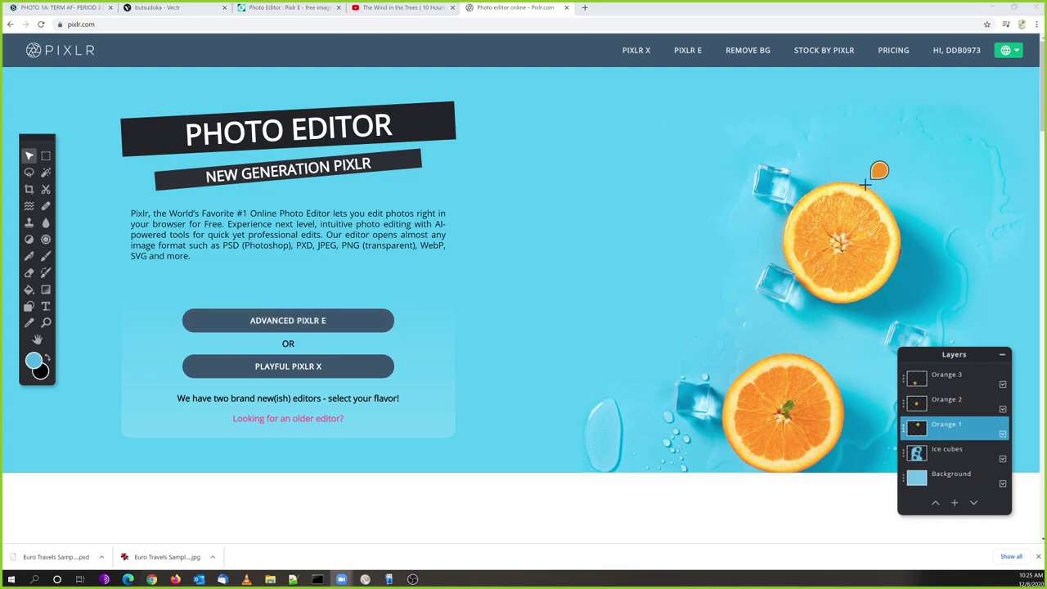
Open the advanced Pixlr E editor and create a Full HD 1920 x 1080 document named "Final Sample P3" without a background
click(311, 330)
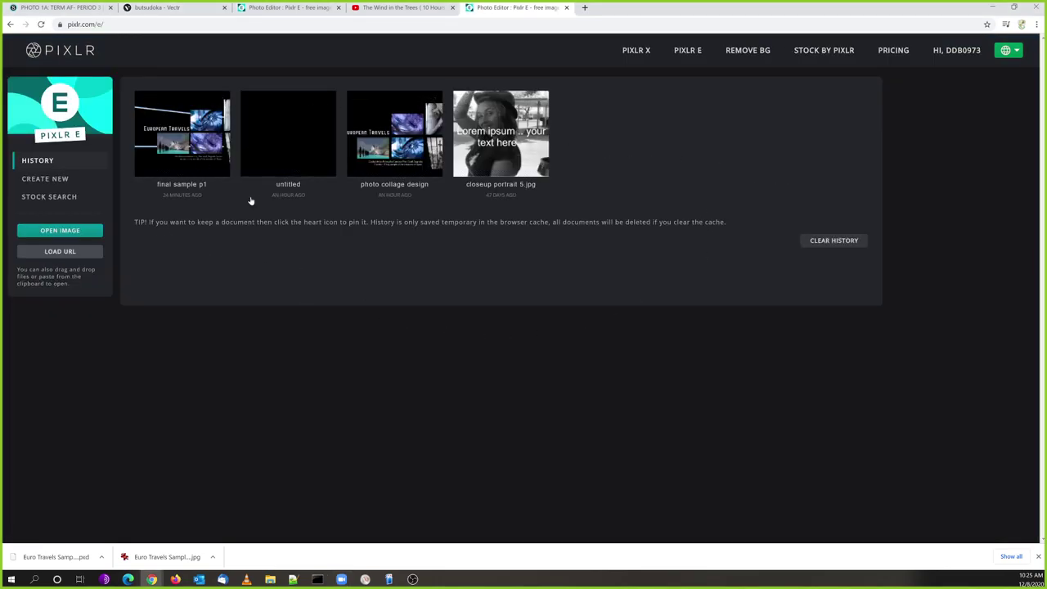
click(31, 178)
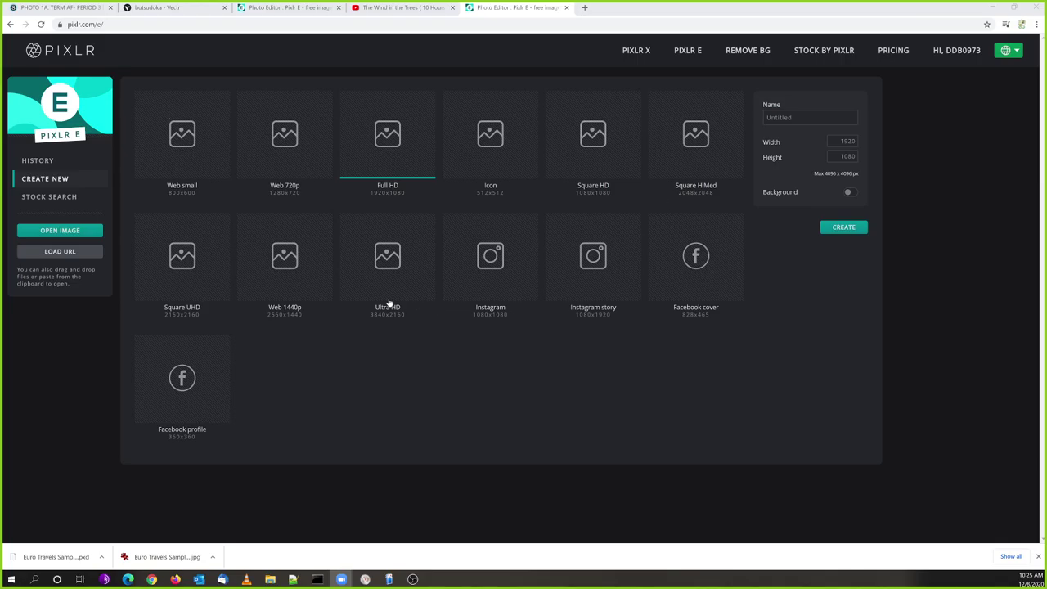
click(395, 264)
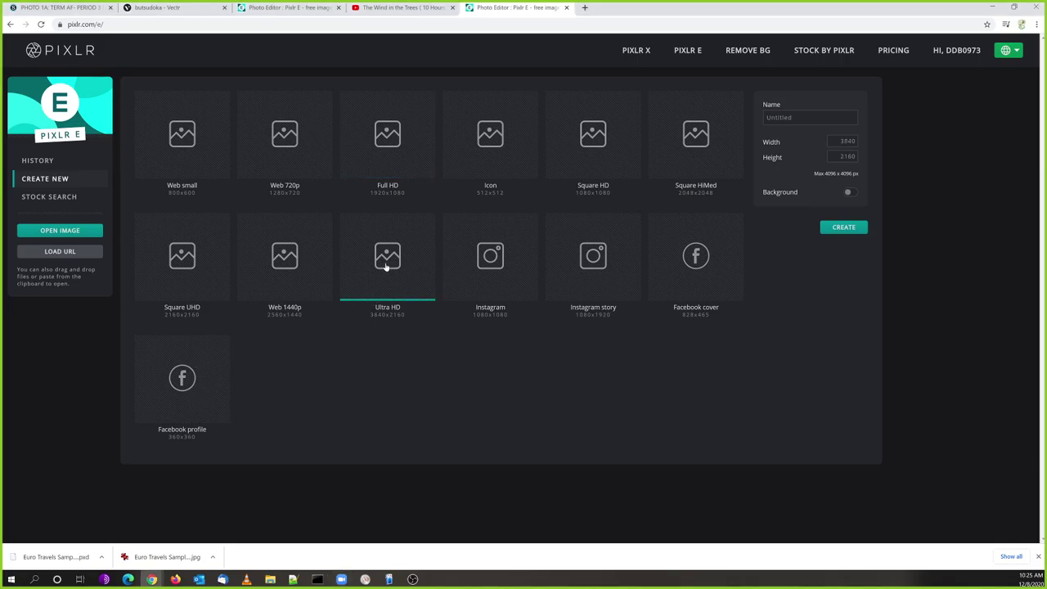
click(386, 154)
click(781, 118)
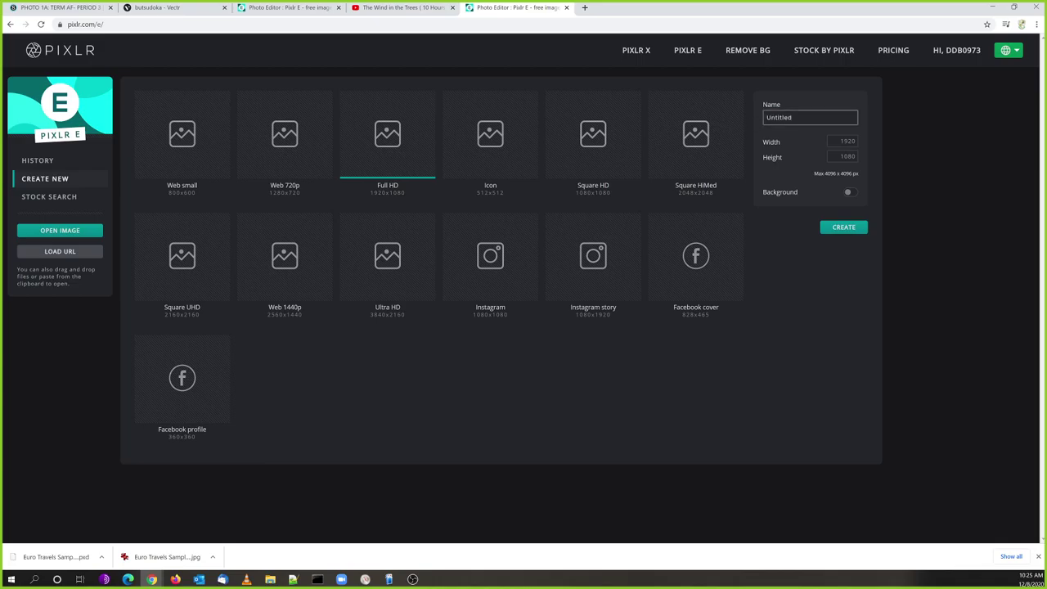
key(ctrl+a)
text(Final Sample P3)
click(840, 228)
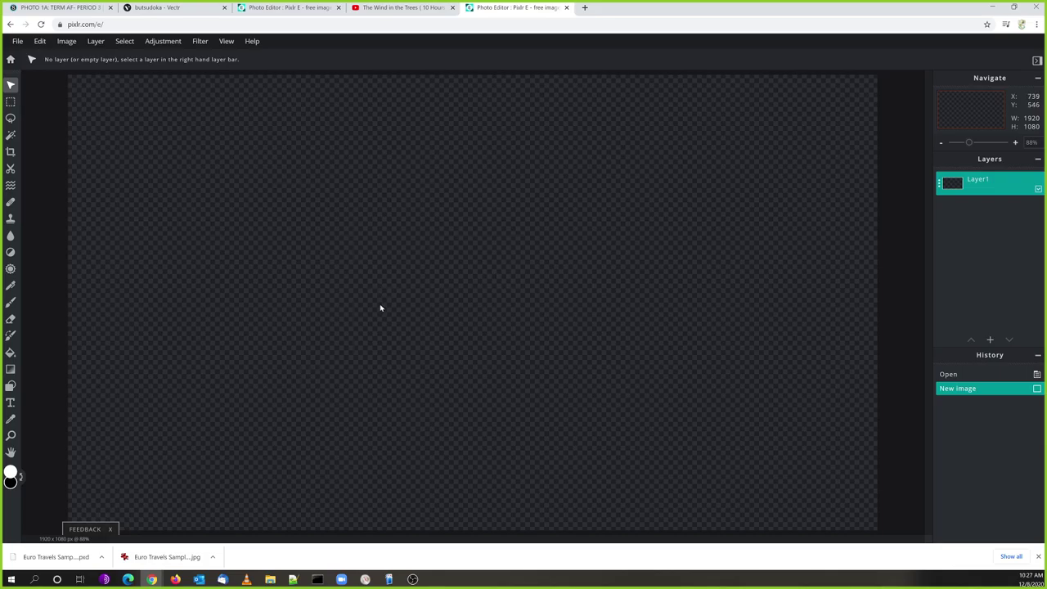
scroll(381, 307, down, 3)
scroll(381, 308, down, 2)
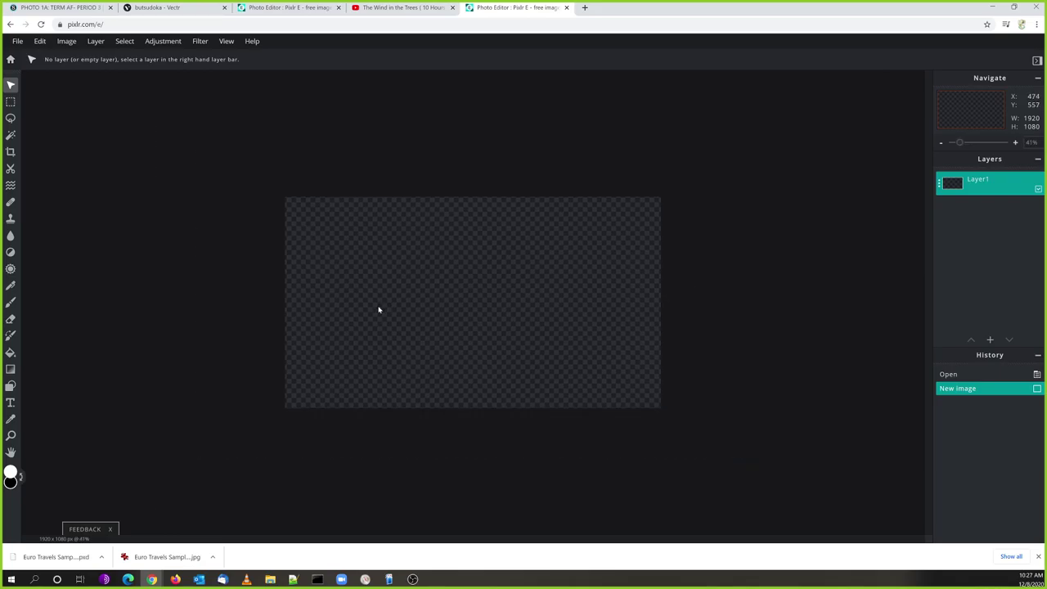
scroll(379, 309, down, 1)
scroll(379, 309, up, 2)
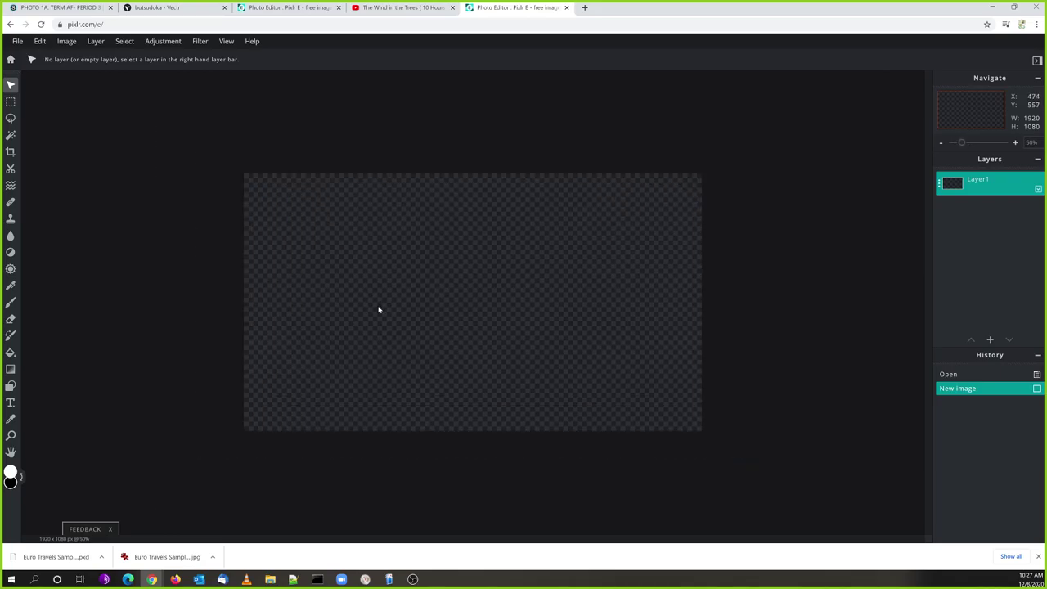
scroll(378, 309, up, 3)
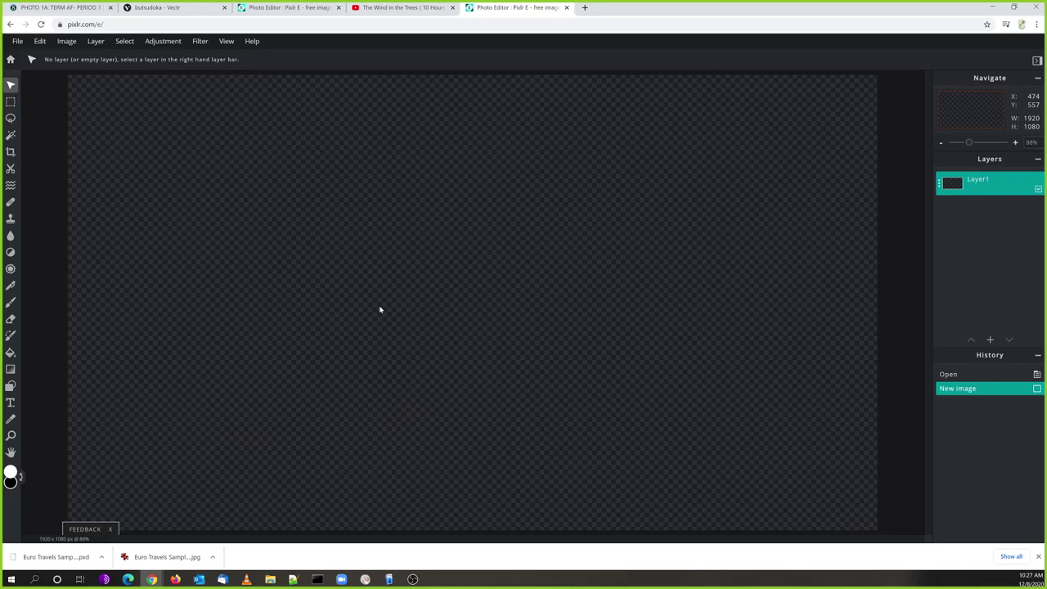
scroll(388, 306, up, 1)
scroll(388, 306, down, 2)
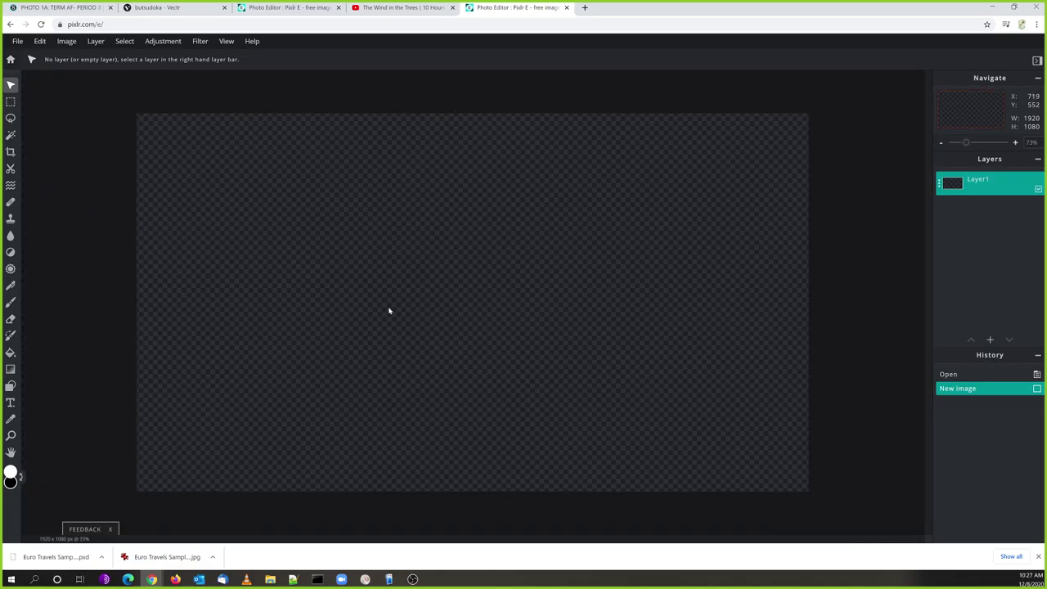
scroll(389, 311, up, 2)
scroll(389, 311, down, 1)
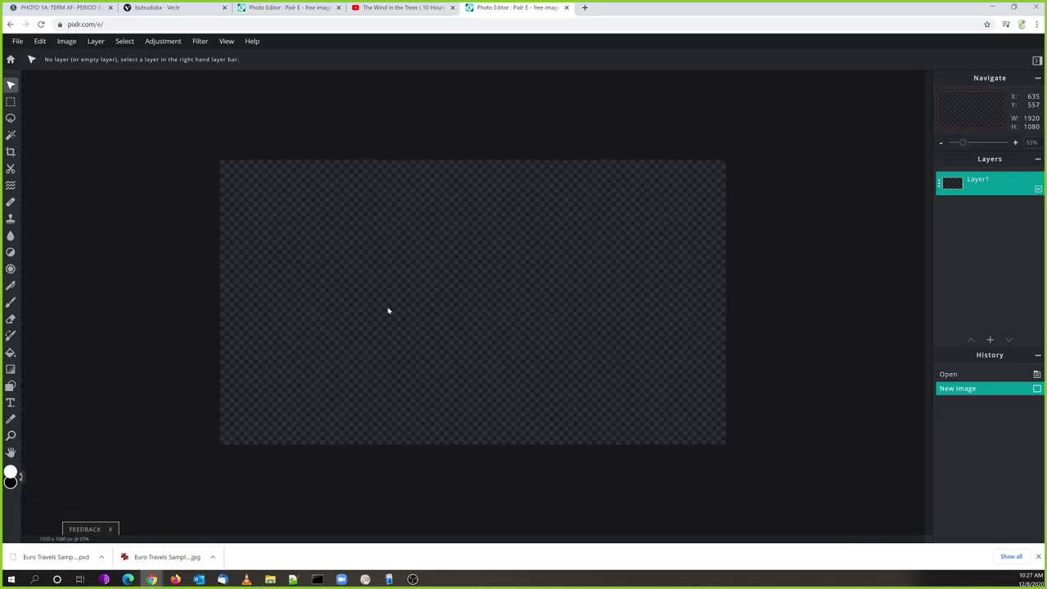
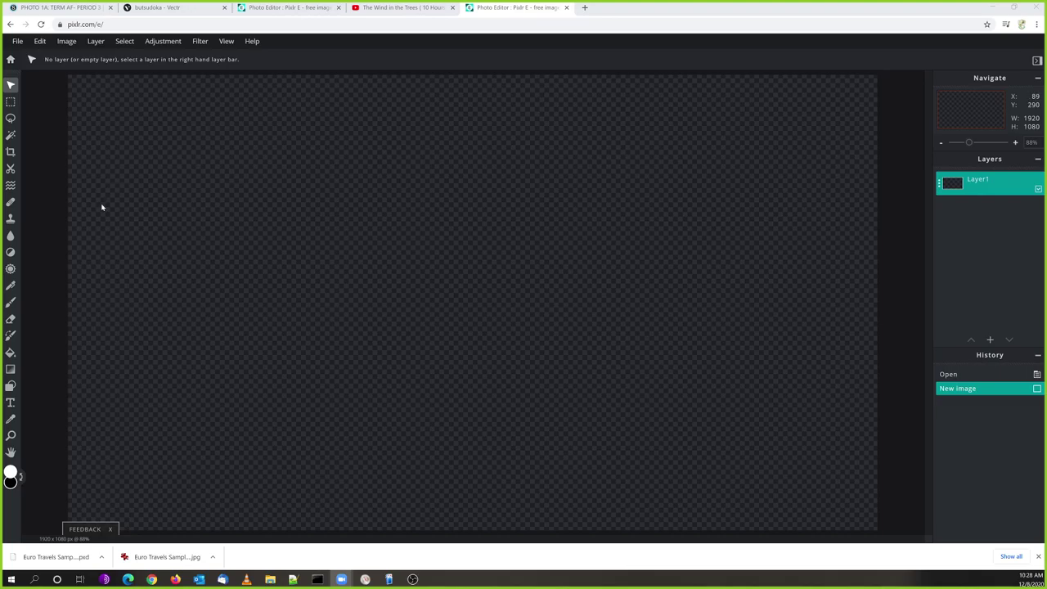
Draw a black filled rectangle covering the whole 1920 x 1080 canvas and switch to the Arrange tool
click(11, 386)
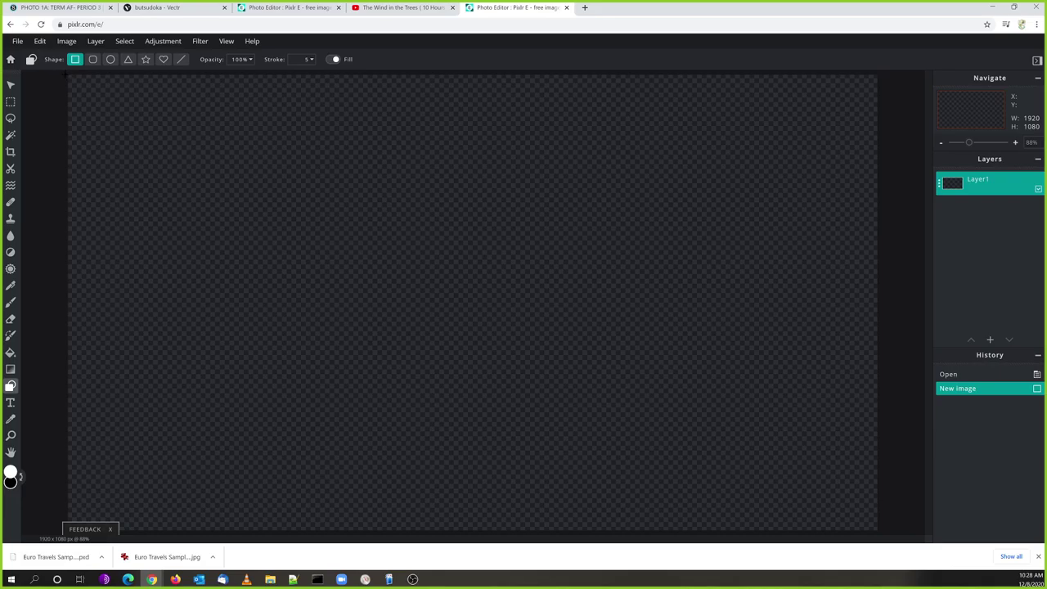
drag(69, 75, 880, 533)
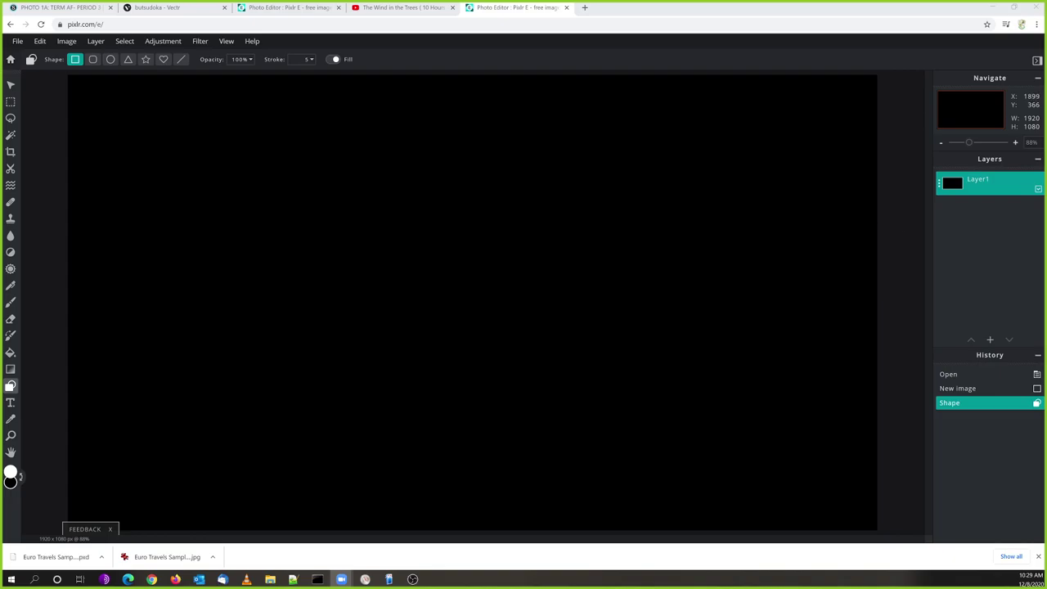
click(12, 86)
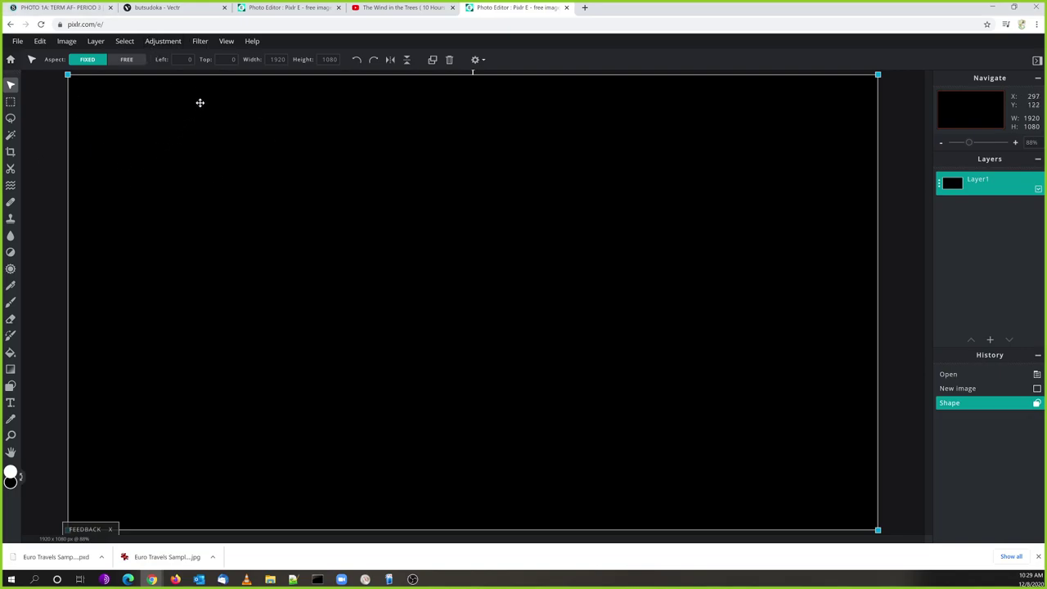
Try offsetting the black background layer to a left position of 10 and restore the position to 0
key(Tab)
key(Tab)
key(Tab)
key(Tab)
key(Tab)
key(Tab)
key(Tab)
key(Tab)
key(Tab)
key(Tab)
key(Tab)
key(Tab)
key(Tab)
key(Tab)
key(Tab)
click(192, 60)
text(1)
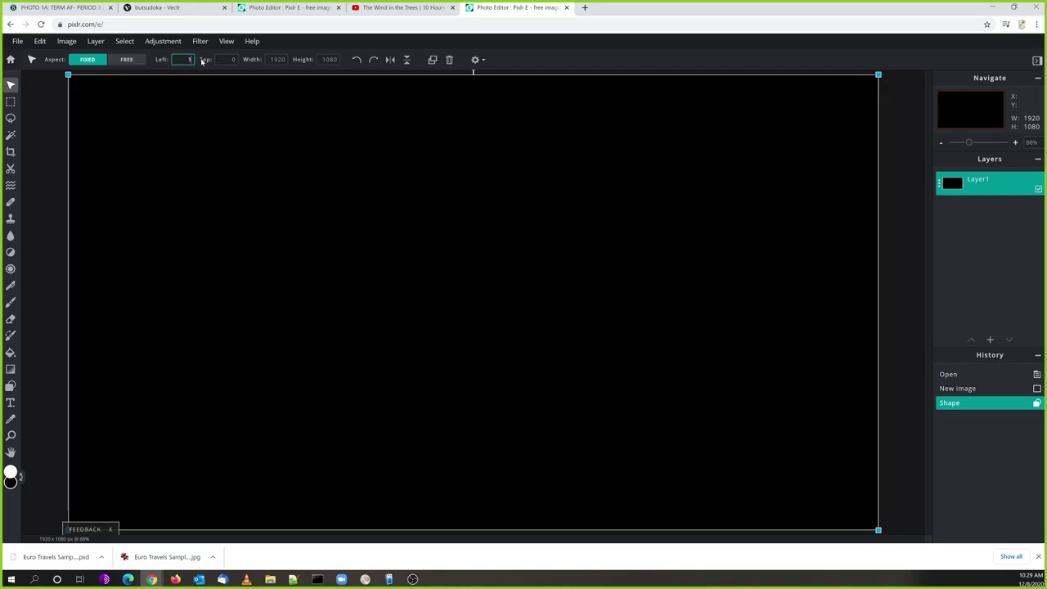
text(0)
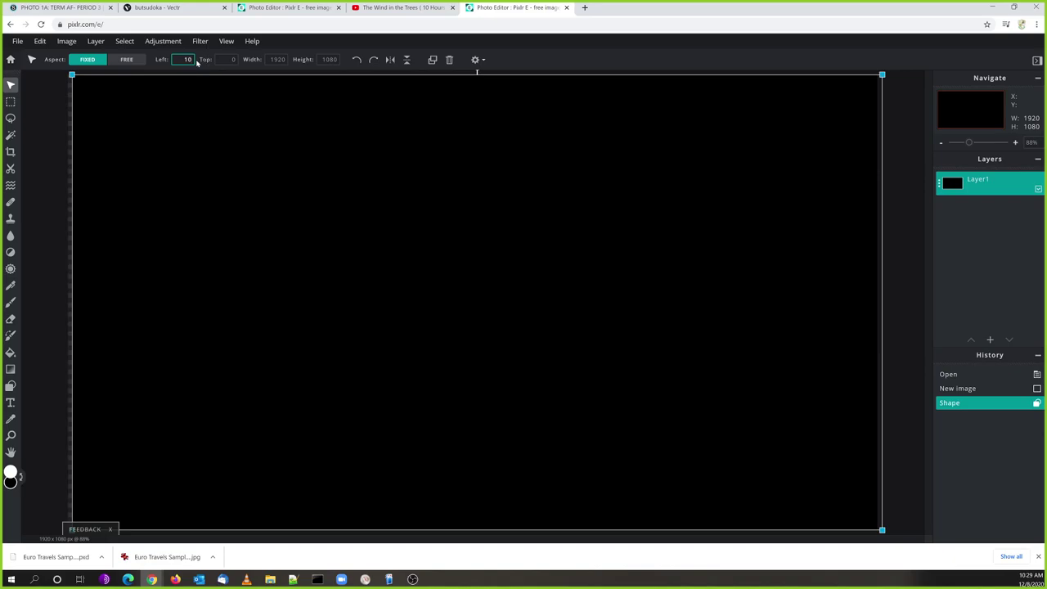
key(BackSpace)
key(BackSpace)
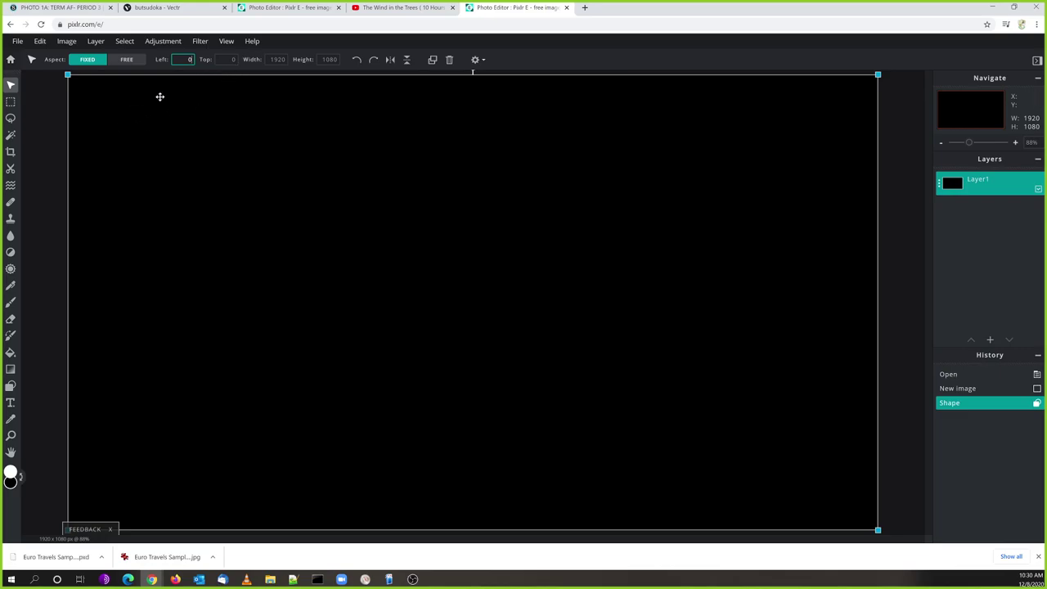
click(50, 145)
Add "Europe Sagrada Familia 1 small.jpg" as an image layer and move it to the right half of the canvas
click(990, 339)
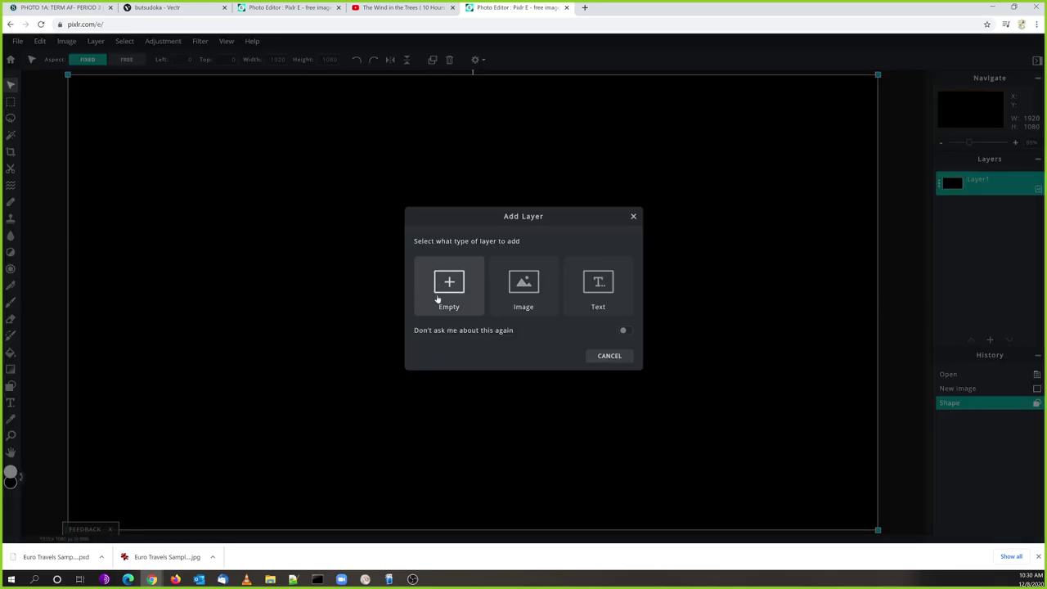
click(519, 284)
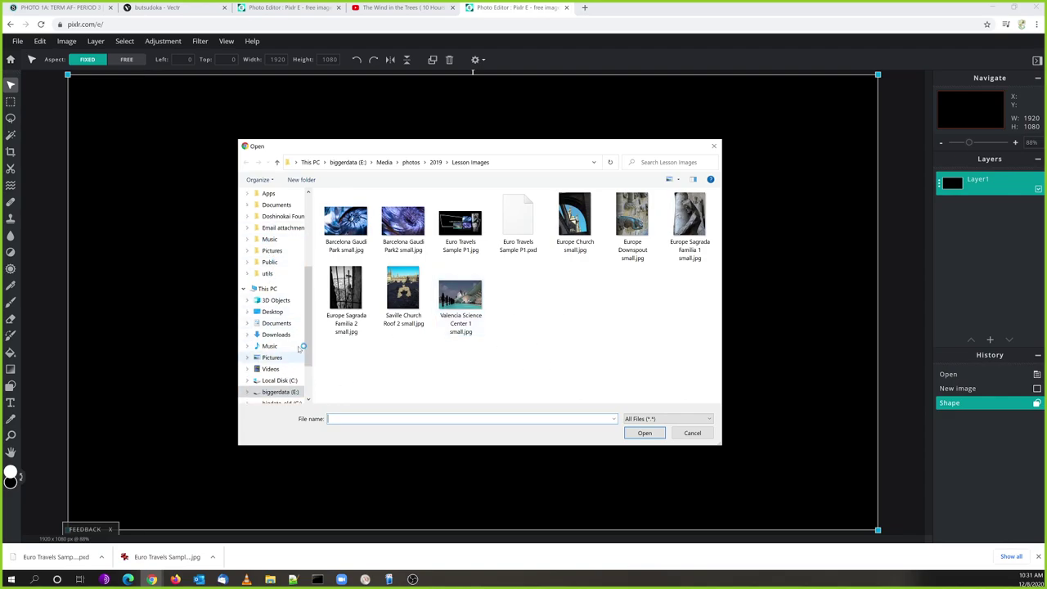
click(688, 223)
click(643, 432)
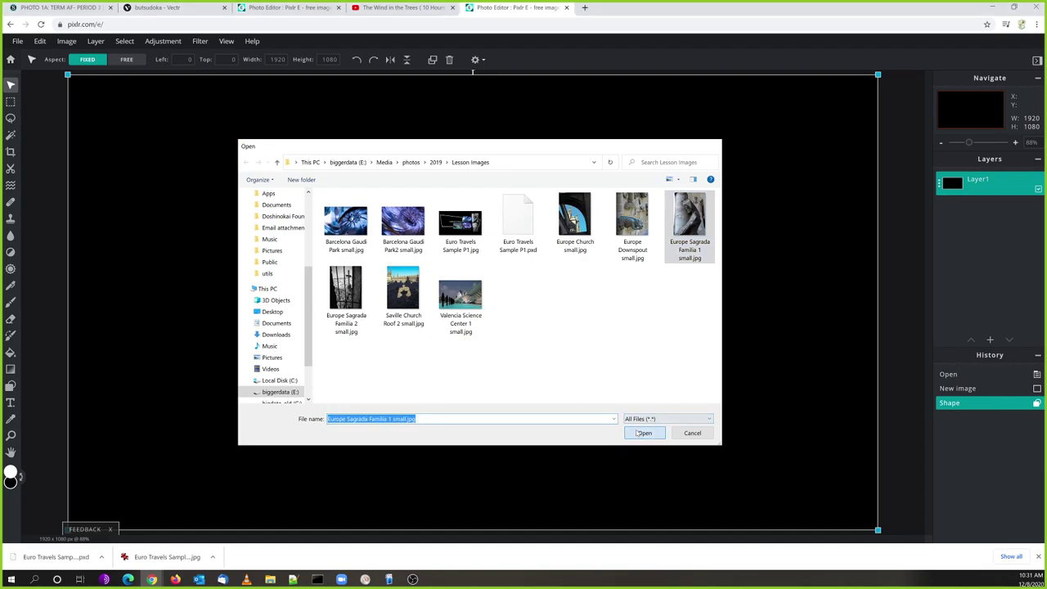
drag(408, 313, 643, 285)
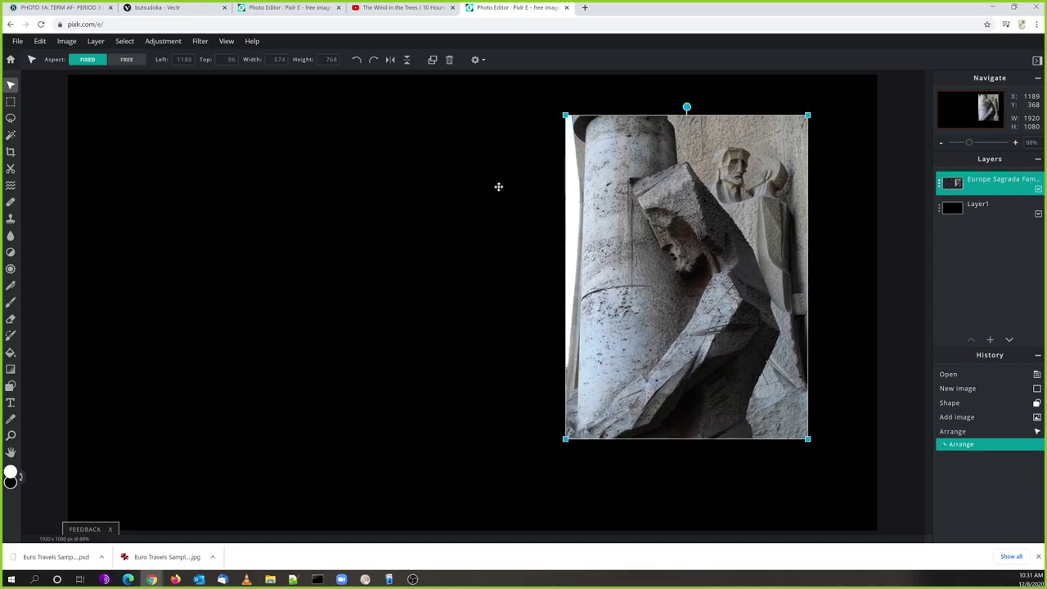
Scale the statue photo to a height of 400 with fixed aspect and place it at about left 1397, top 78
click(330, 59)
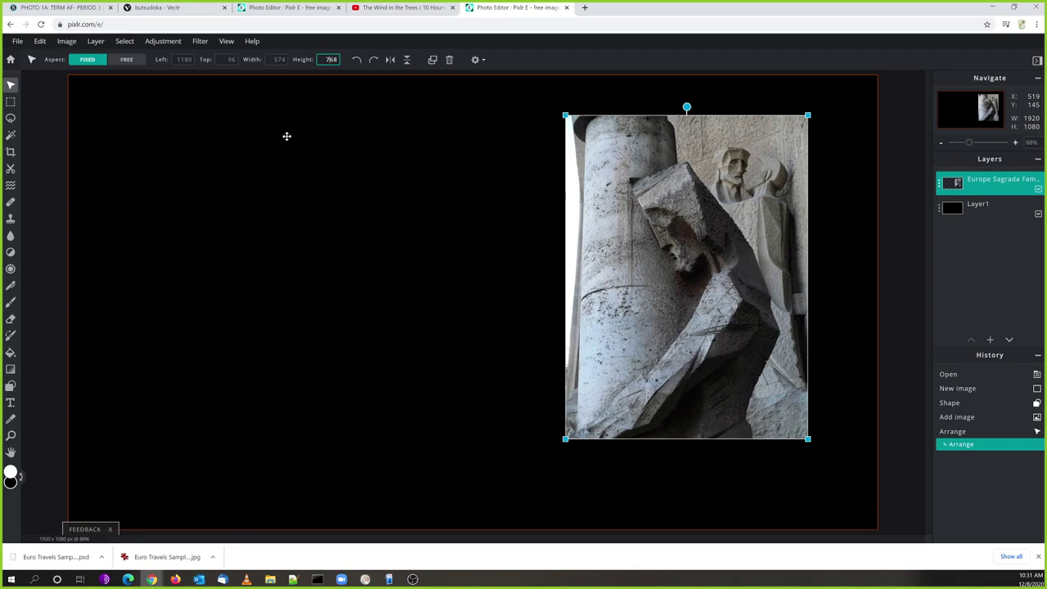
key(ctrl+a)
text(40)
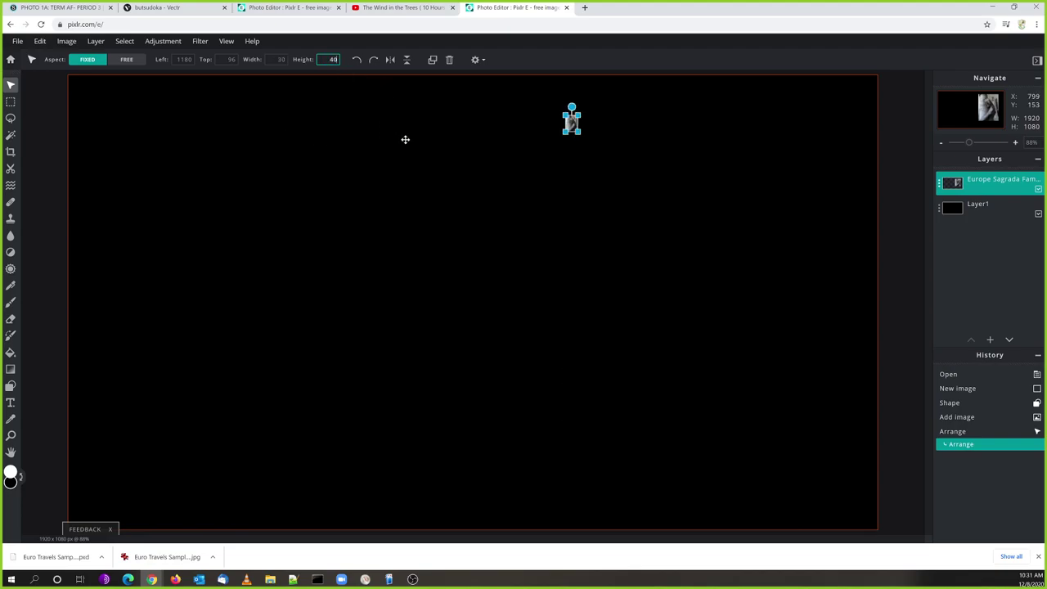
text(0)
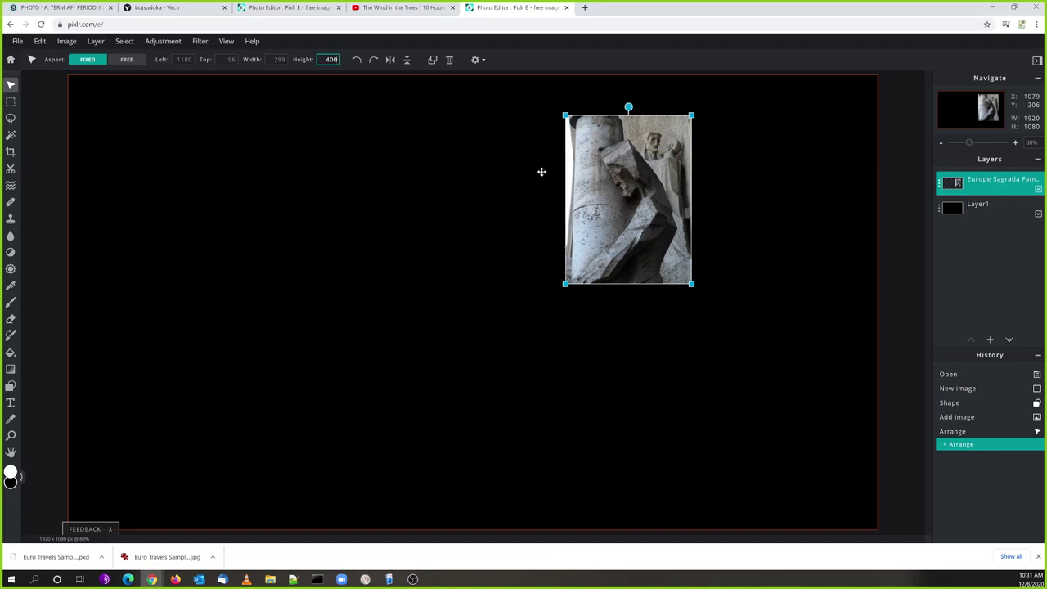
click(615, 184)
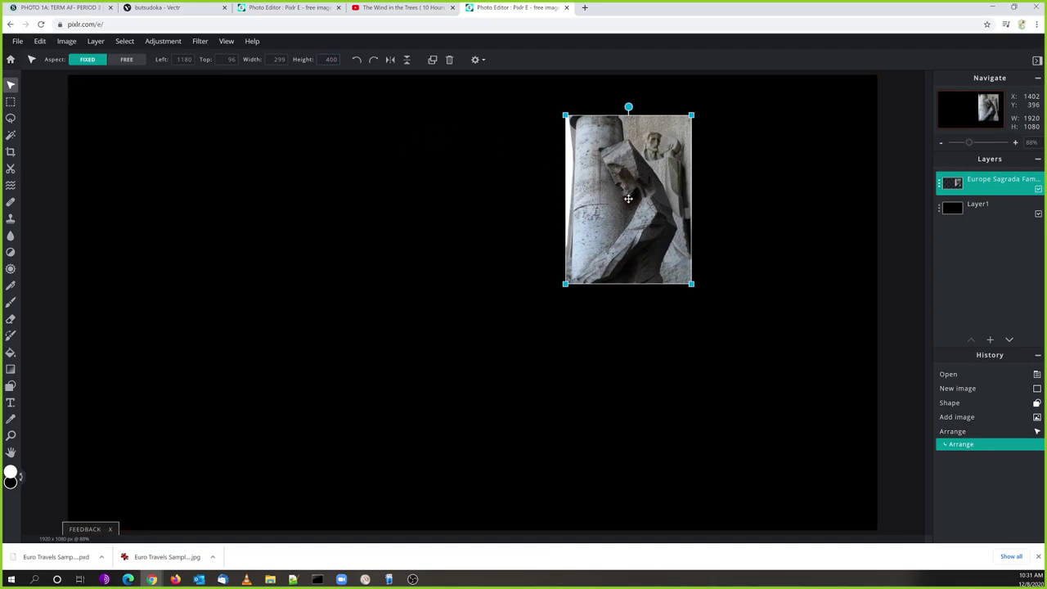
drag(597, 201, 687, 186)
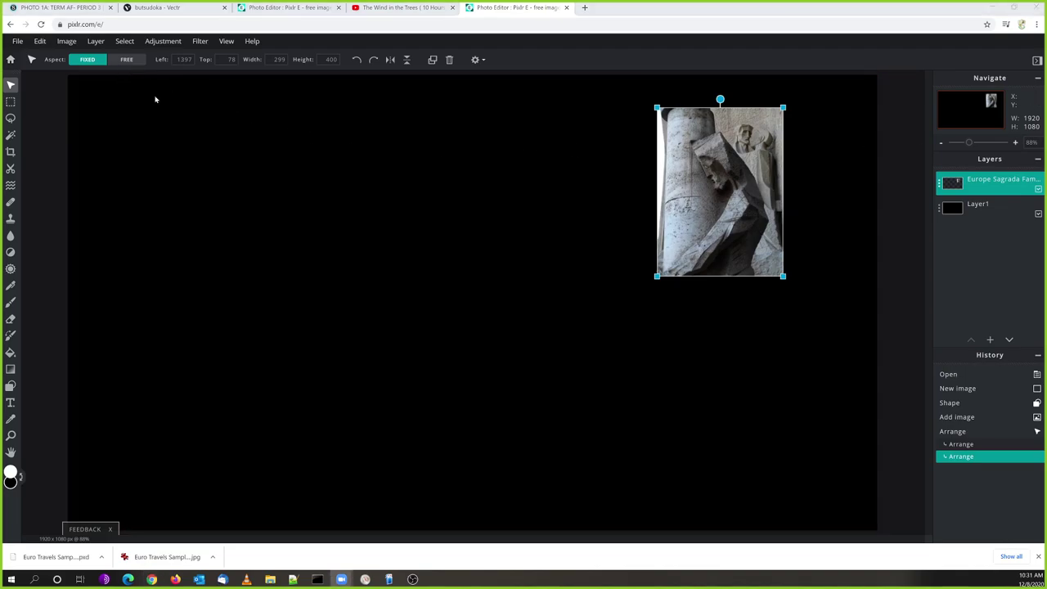
Add "Europe Sagrada Familia 2 small.jpg" as a new image layer
click(988, 340)
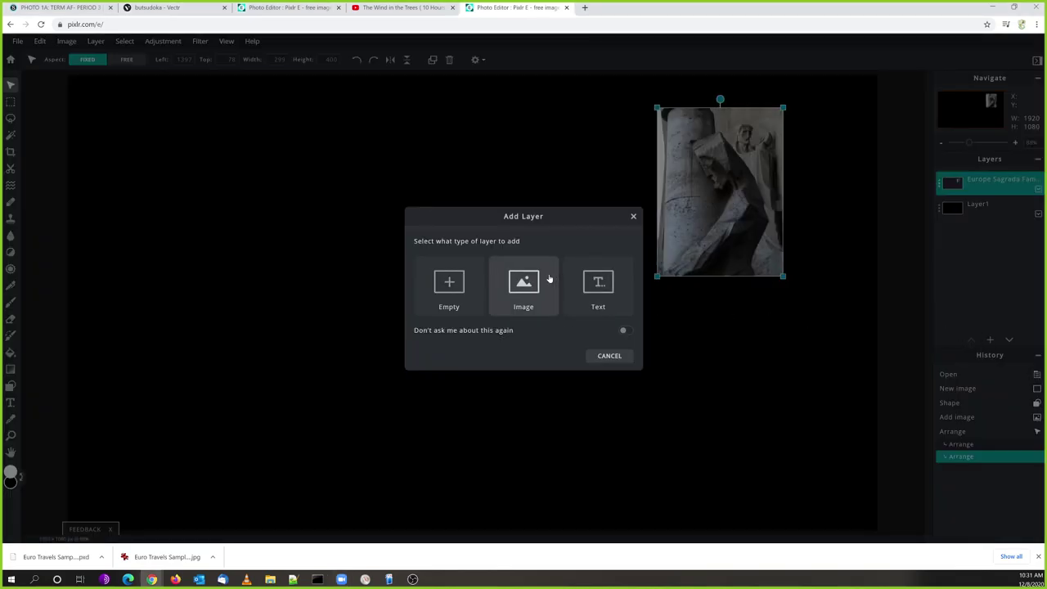
click(553, 279)
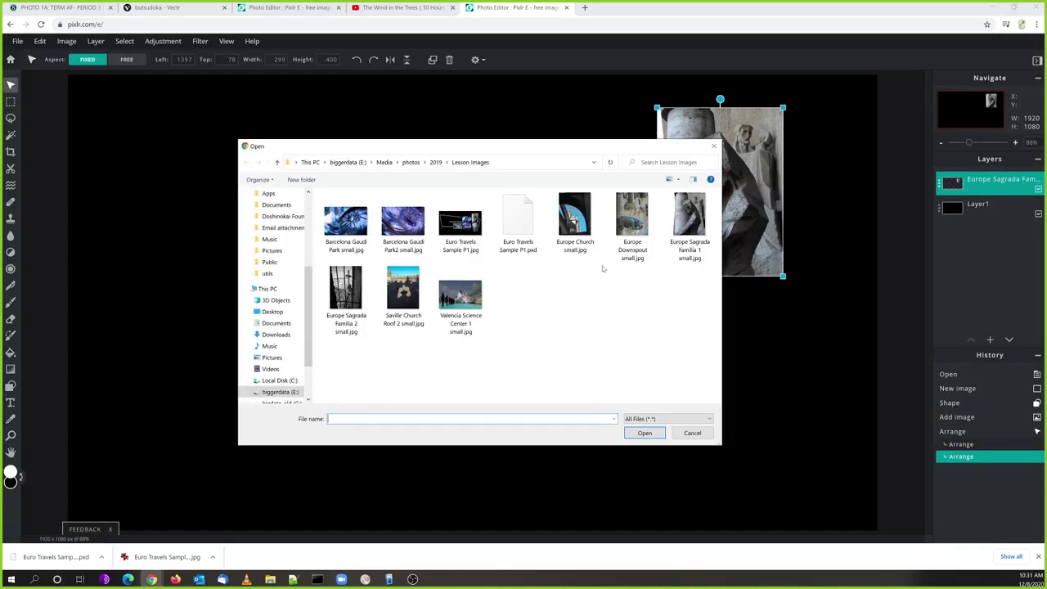
click(351, 302)
click(644, 433)
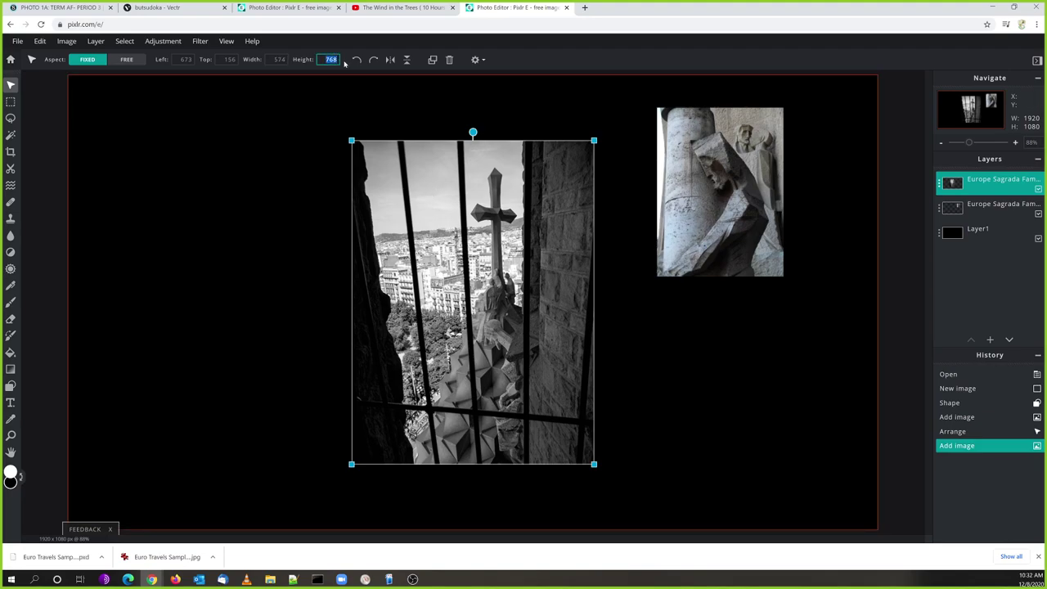
Scale the barred-window photo to a height of 400 and place it beside the statue photo at about left 1059, top 78
text(400)
key(Return)
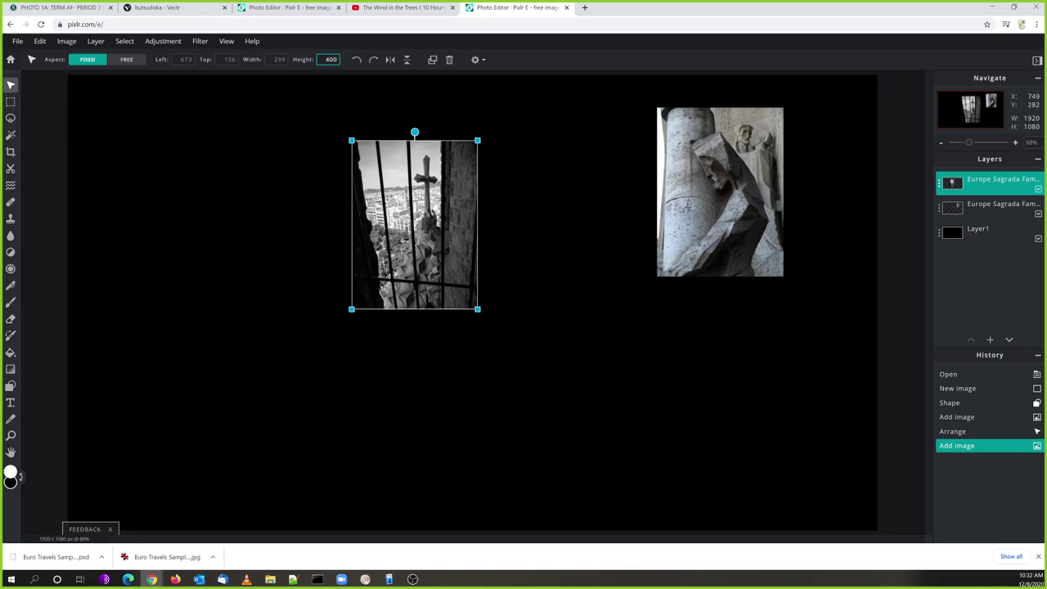
drag(422, 202, 584, 168)
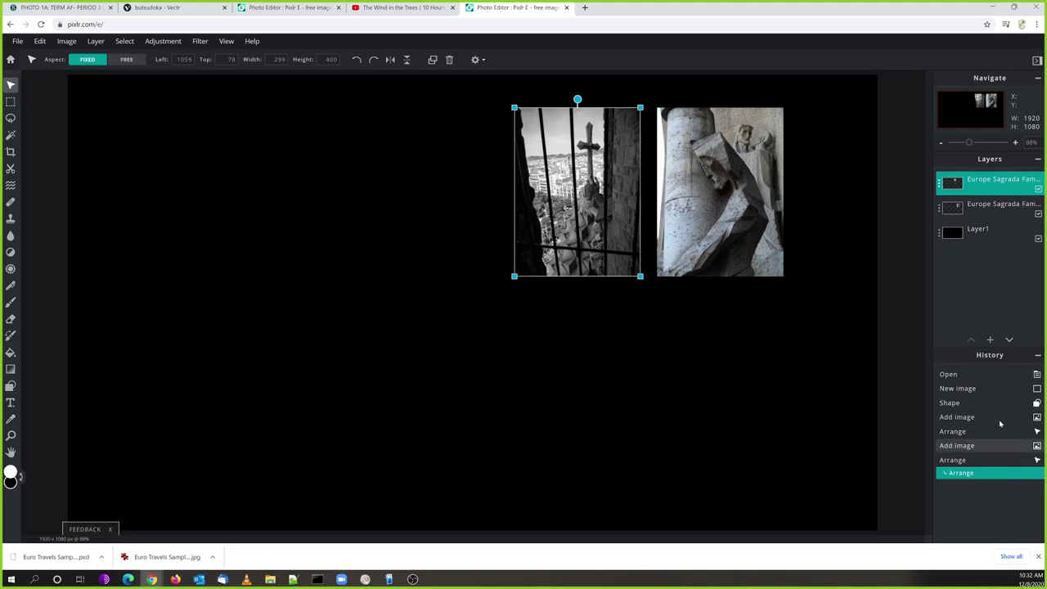
Add "Barcelona Gaudi Park small.jpg" as an image layer and set its width to 400 with fixed aspect
click(990, 339)
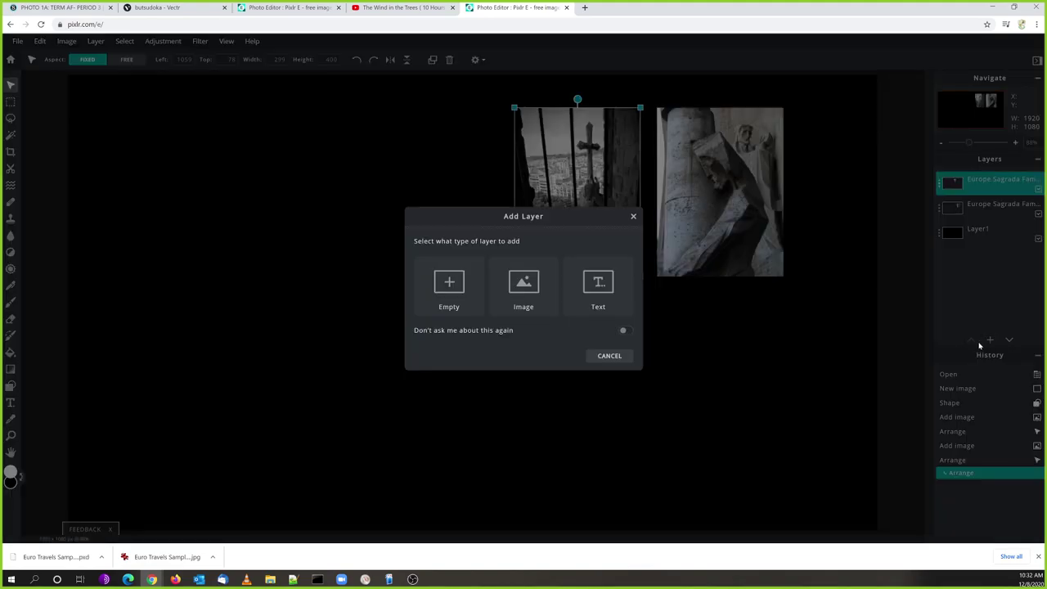
click(523, 288)
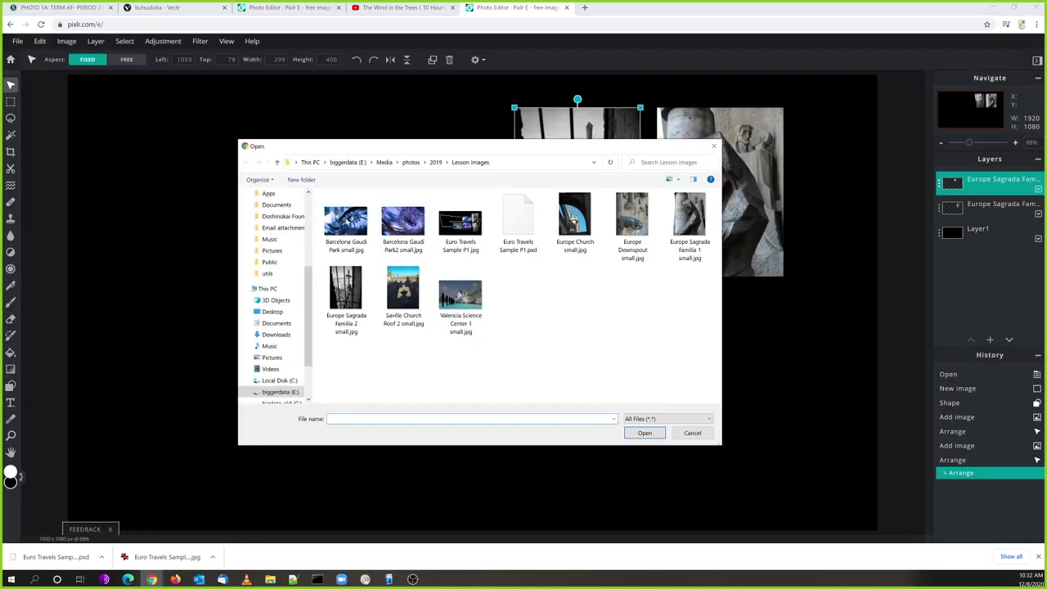
click(346, 214)
click(631, 432)
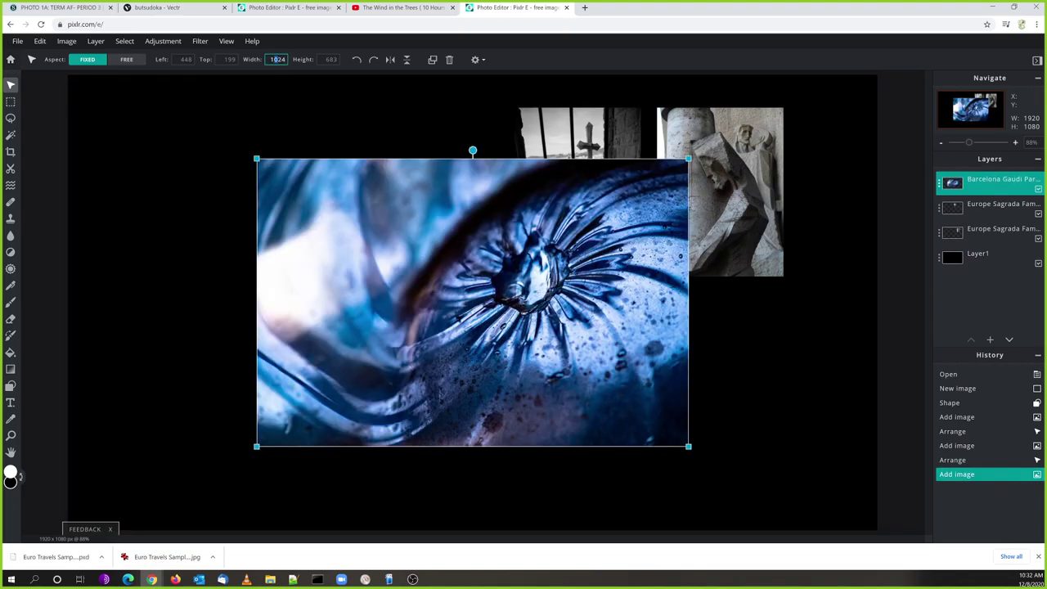
text(400)
key(Return)
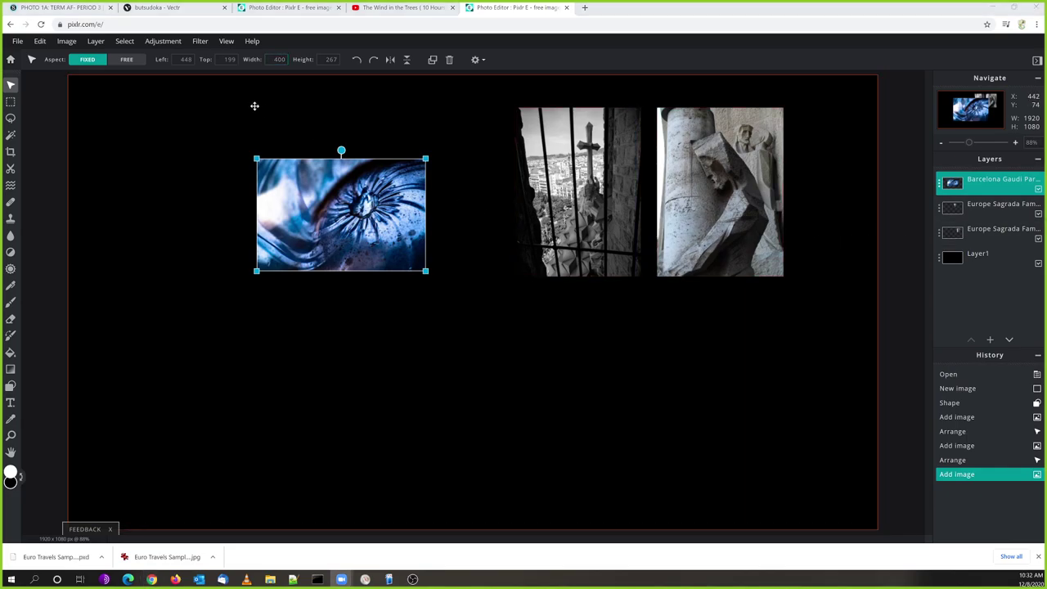
Add "Barcelona Gaudi Park2 small.jpg" as a new image layer
click(990, 341)
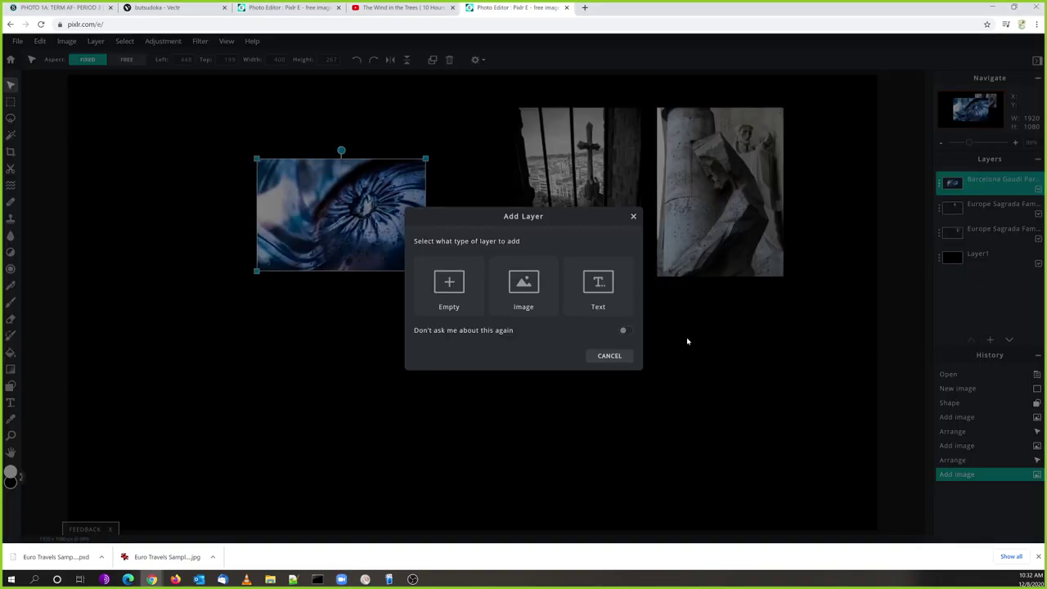
click(523, 290)
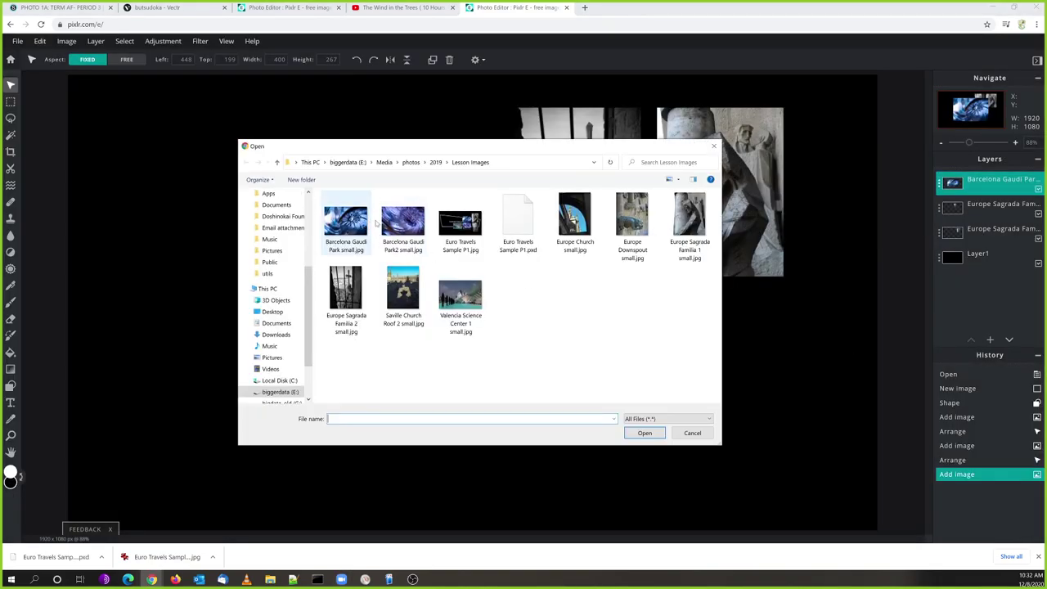
click(401, 226)
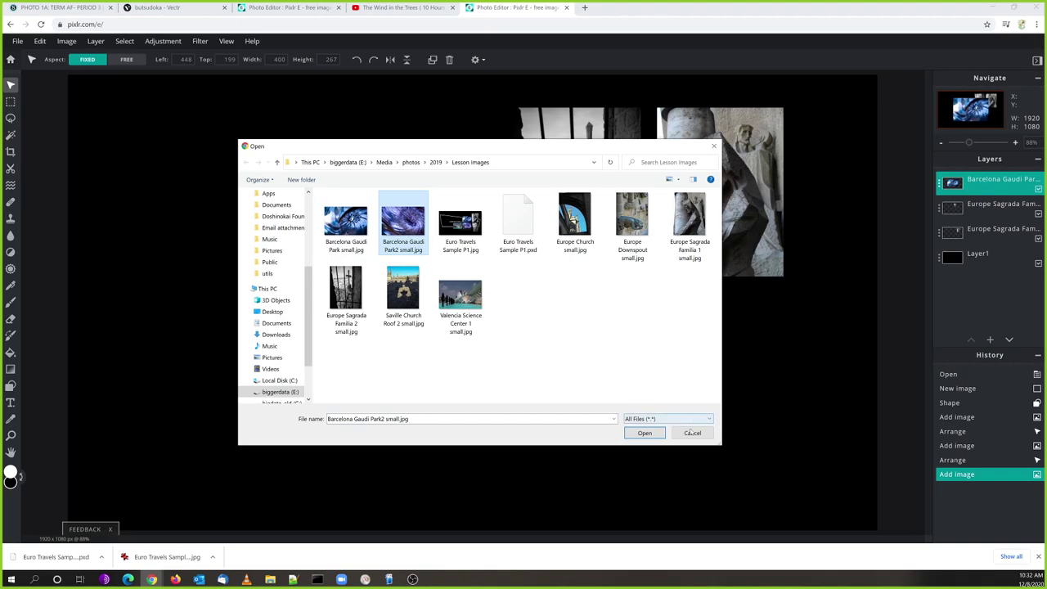
click(642, 433)
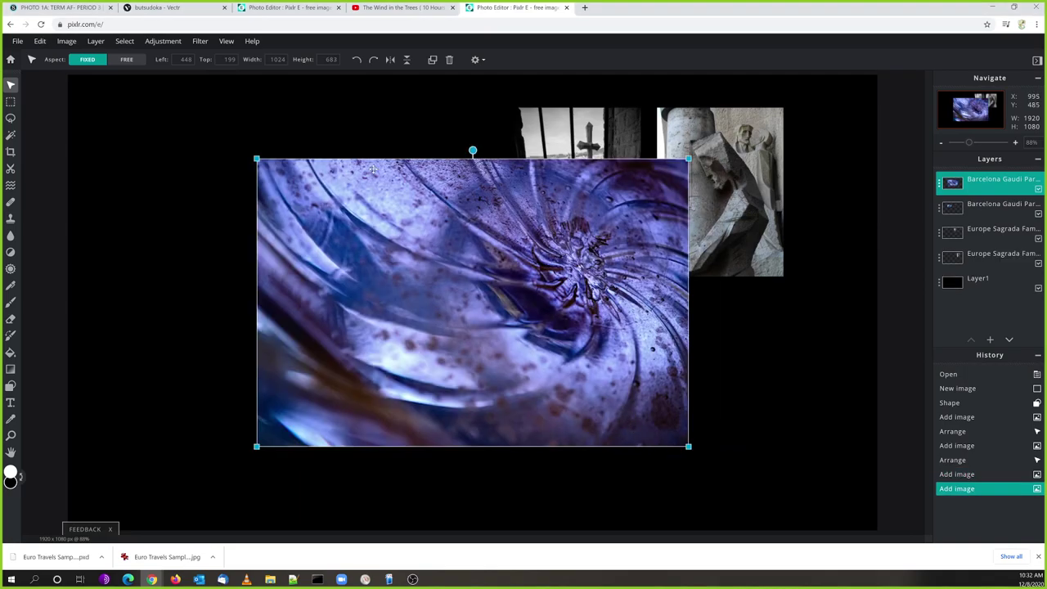
Set the purple Gaudi Park photo's width to 400 with fixed aspect and place it at about left 679, top 296
click(278, 59)
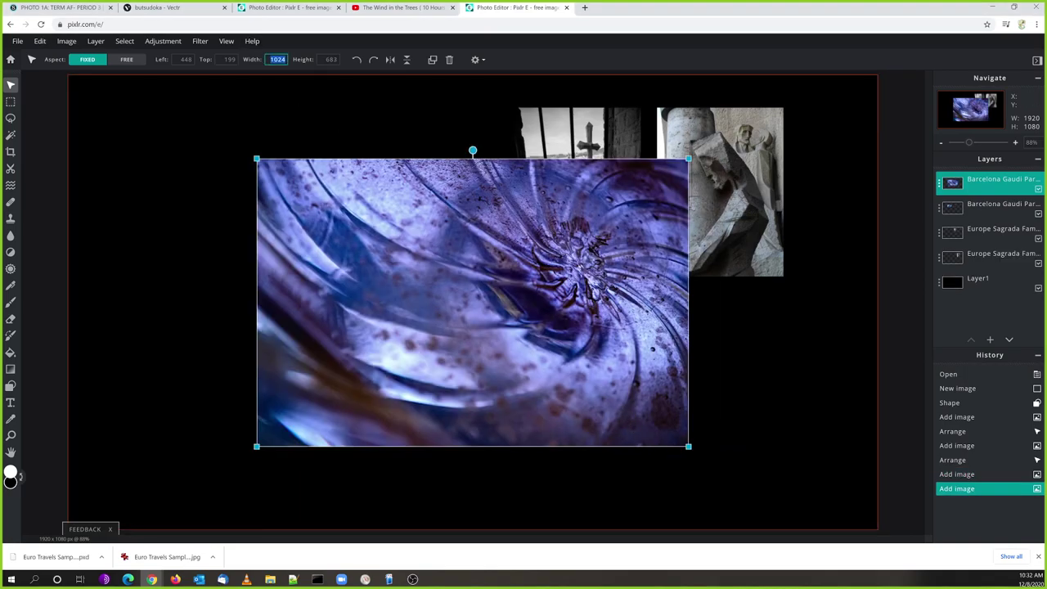
text(400)
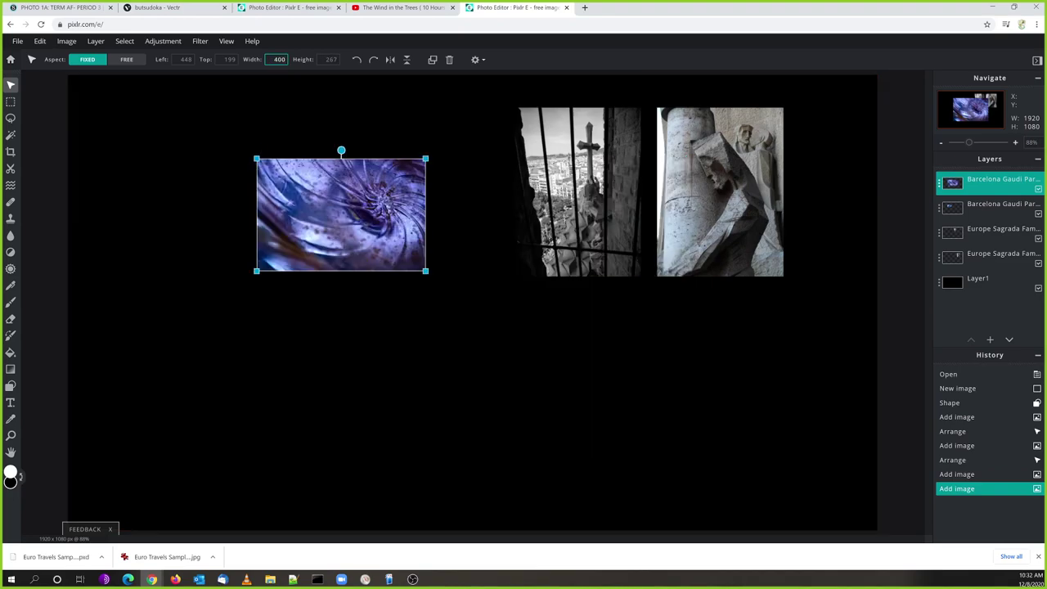
click(337, 195)
drag(340, 207, 437, 247)
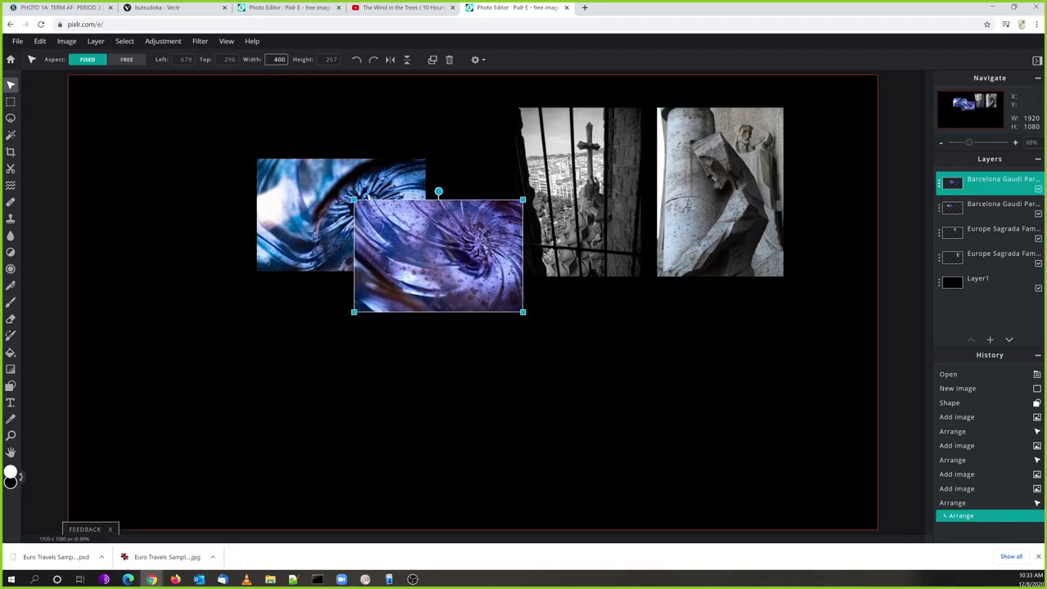
Add "Valencia Science Center 1 small.jpg" as an image layer and set its width to 400 with fixed aspect
click(991, 340)
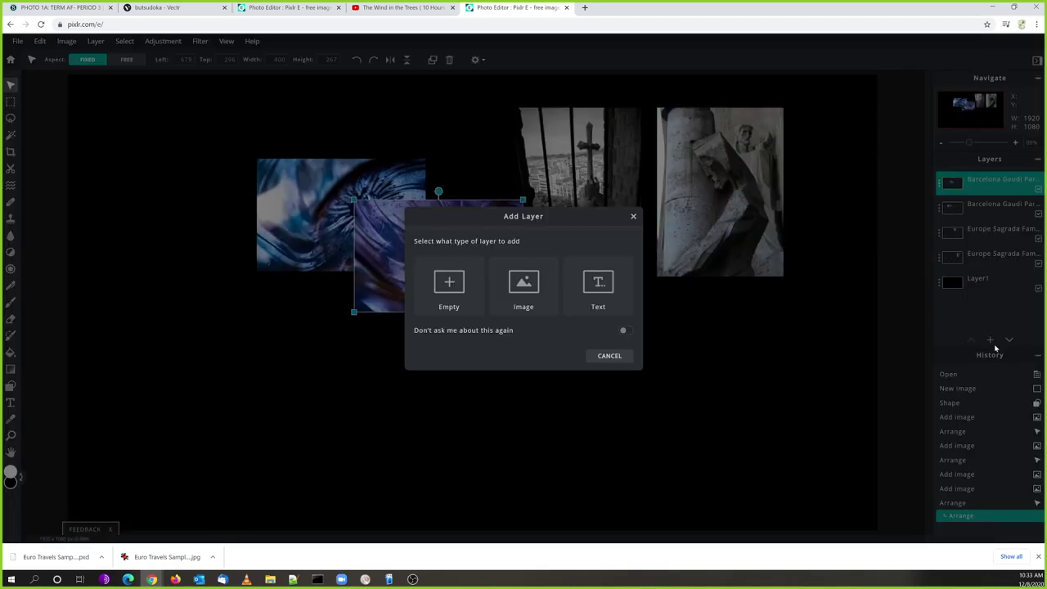
click(540, 292)
click(476, 302)
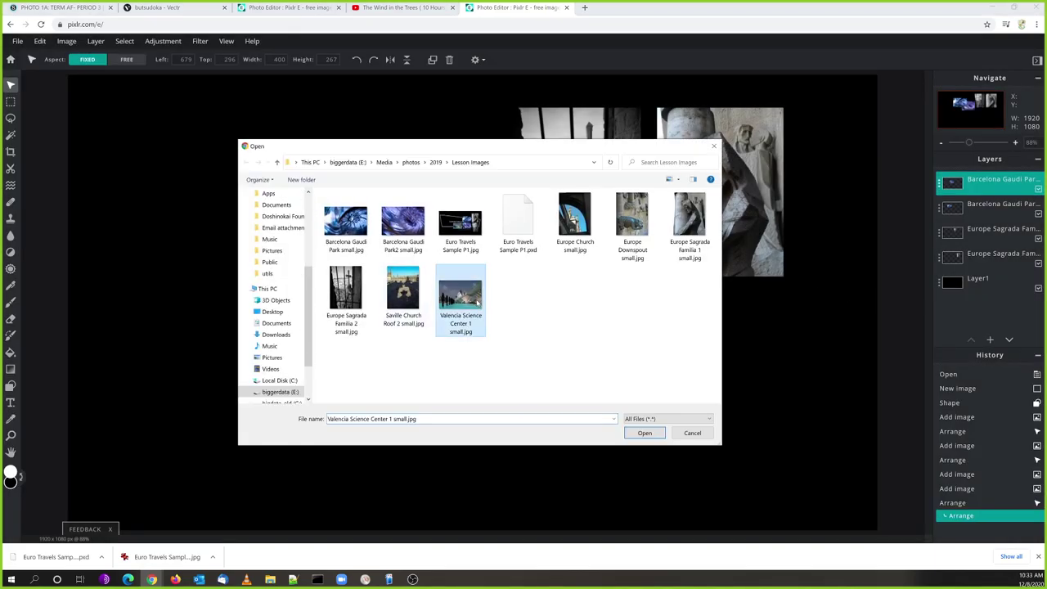
click(647, 433)
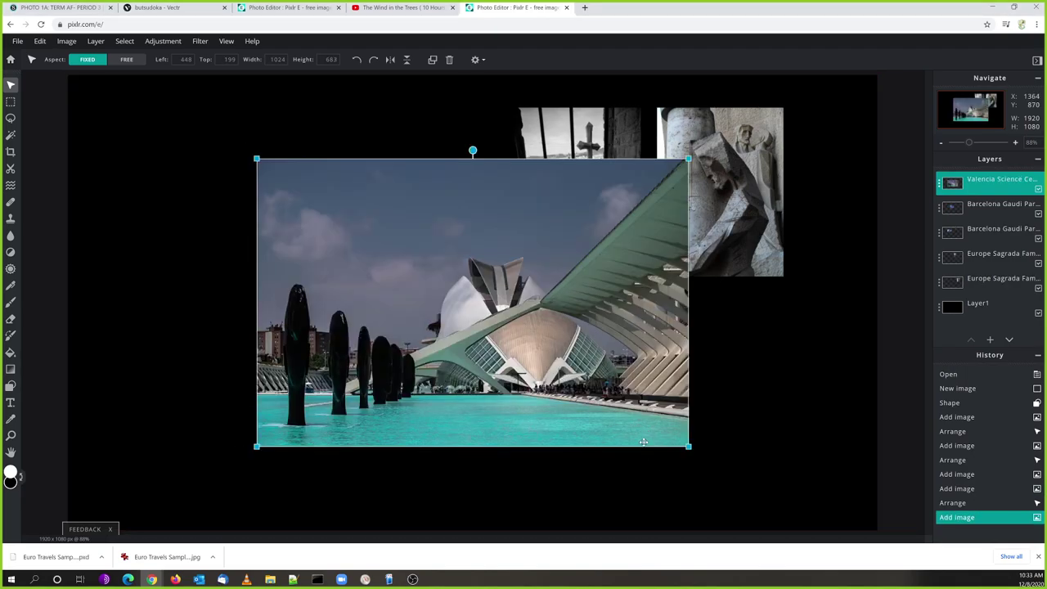
click(278, 58)
key(ctrl+a)
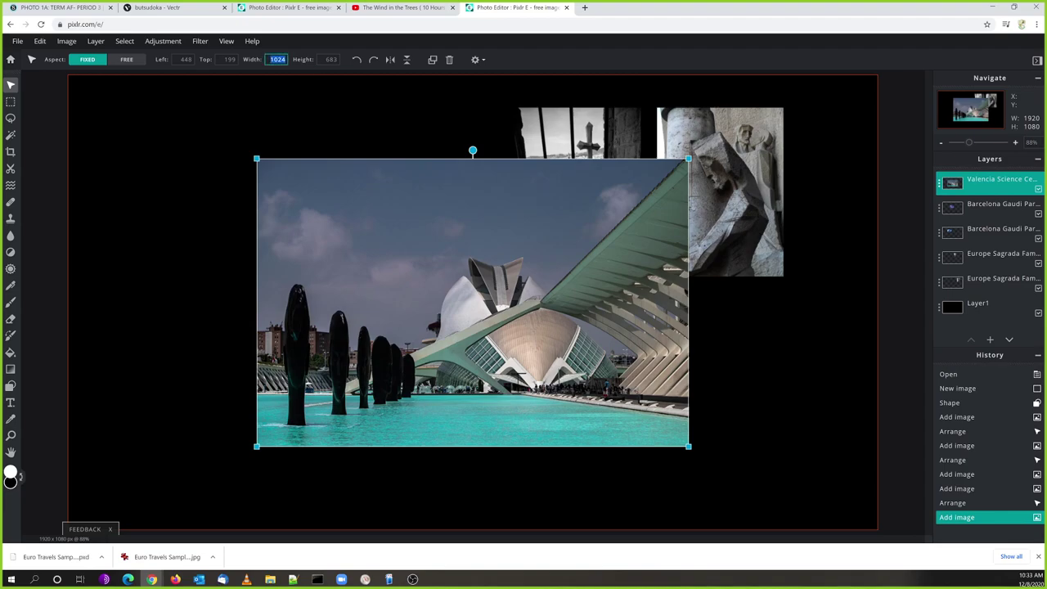
text(400)
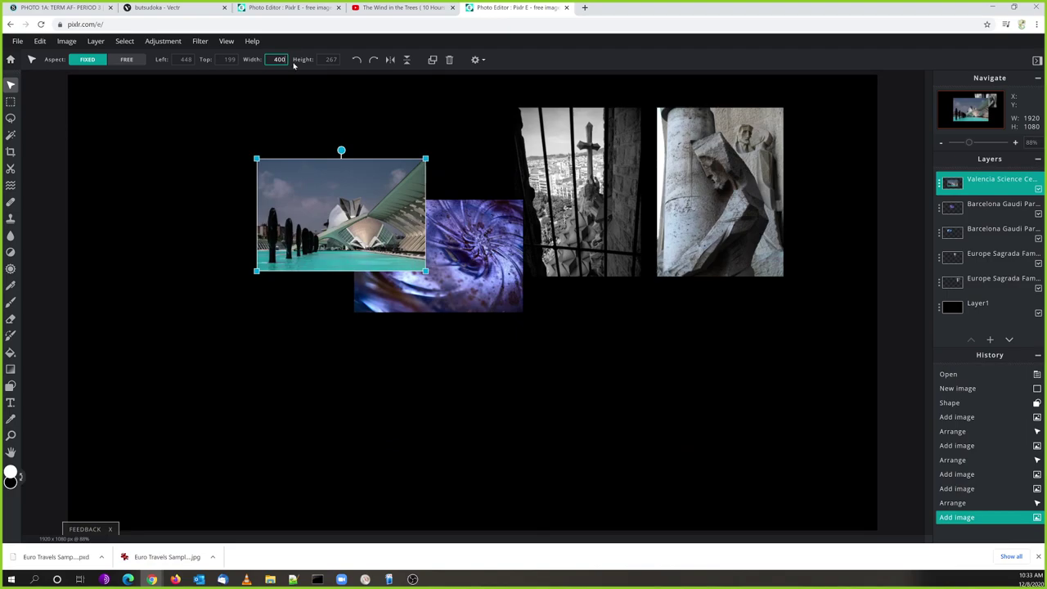
Try a row layout with the Valencia photo at the canvas's upper left, the blue photo at about left 571, top 154, and the purple one below
drag(318, 213, 178, 177)
drag(409, 252, 430, 332)
drag(376, 228, 425, 209)
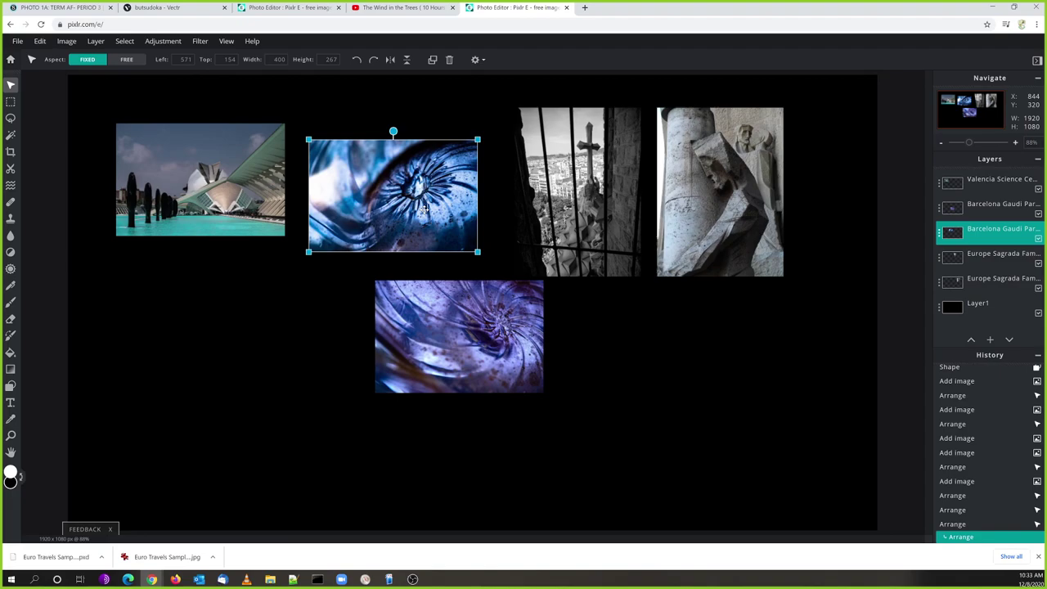
Try an overlapping cluster around the canvas centre, with the Valencia photo on top at about left 919, top 281
drag(692, 194, 624, 290)
drag(460, 341, 503, 293)
drag(417, 211, 436, 263)
drag(262, 216, 588, 281)
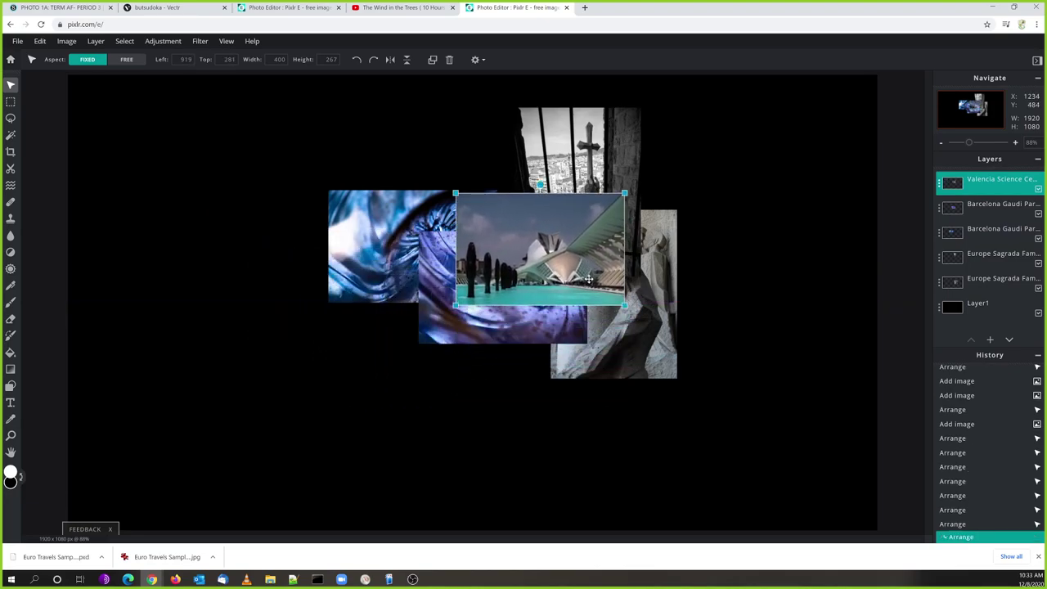
Separate the landscape photos, with Valencia at the upper left, blue below and purple between at about left 622, top 244
drag(457, 304, 158, 206)
drag(340, 219, 291, 338)
drag(457, 272, 408, 210)
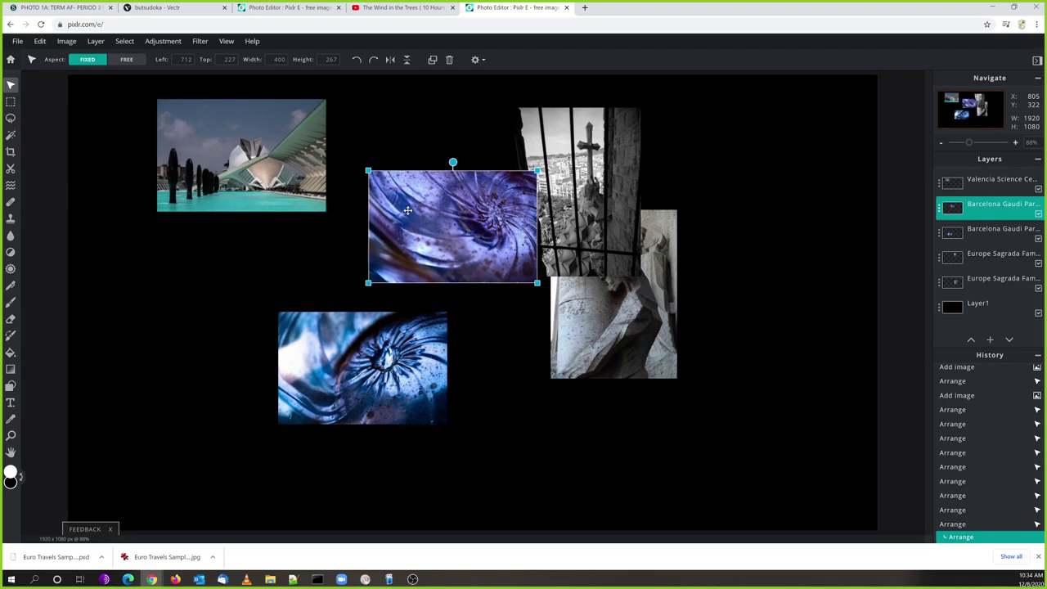
drag(478, 236, 437, 242)
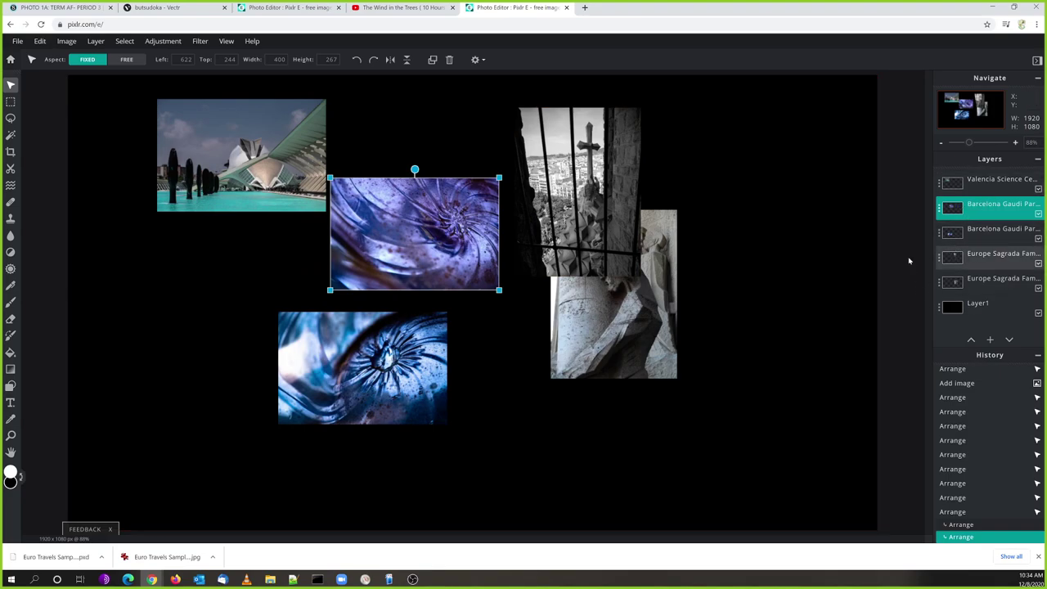
Place the barred-window photo to the right of the statue photo, set slightly lower near the canvas's right edge
drag(589, 187, 764, 218)
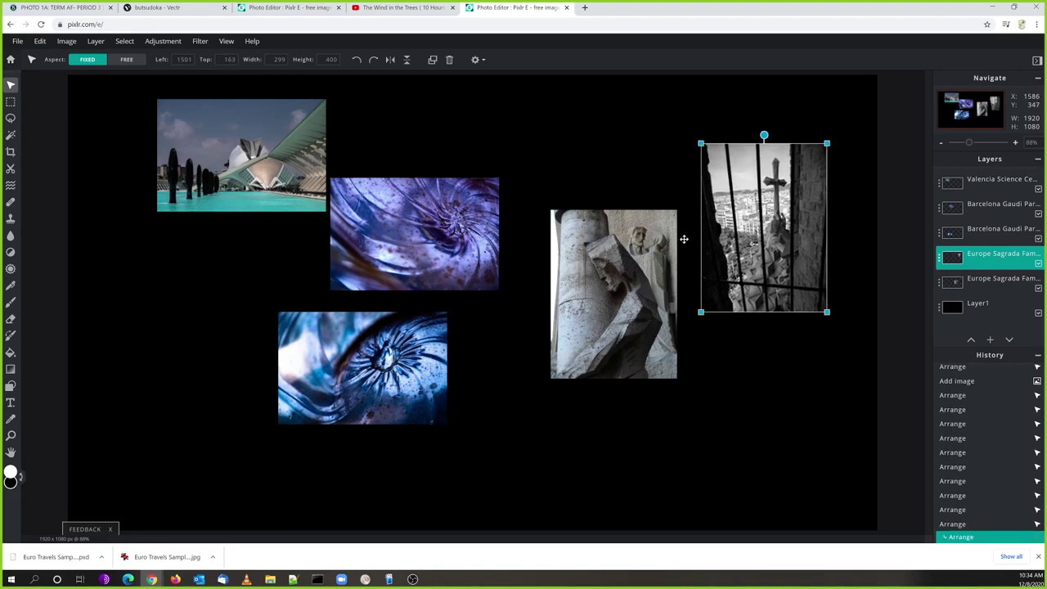
drag(703, 281, 715, 365)
drag(781, 304, 781, 304)
Rearrange the landscape photos: purple at about left 583, top 192, blue below it, and Valencia under the statue at about left 1088, top 763
drag(491, 245, 559, 191)
drag(302, 214, 263, 294)
drag(378, 375, 388, 407)
drag(487, 194, 423, 272)
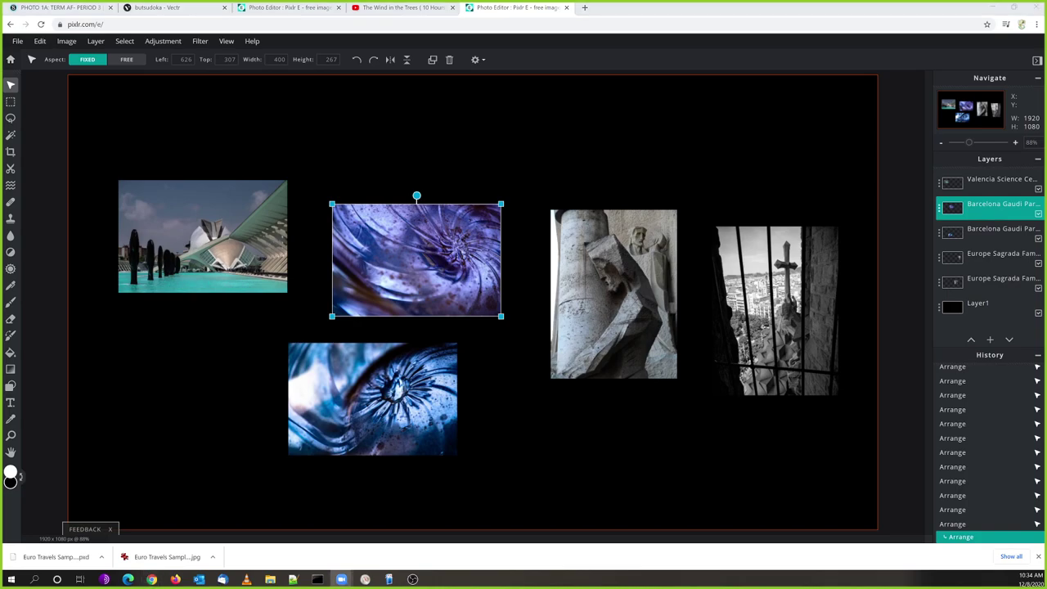
drag(279, 218, 632, 449)
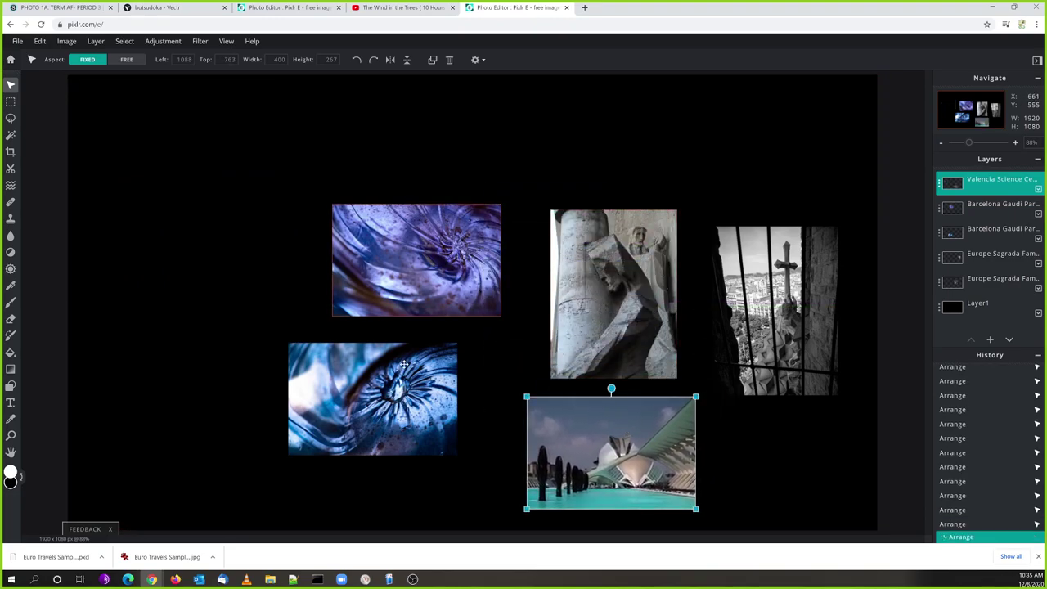
drag(406, 259, 387, 210)
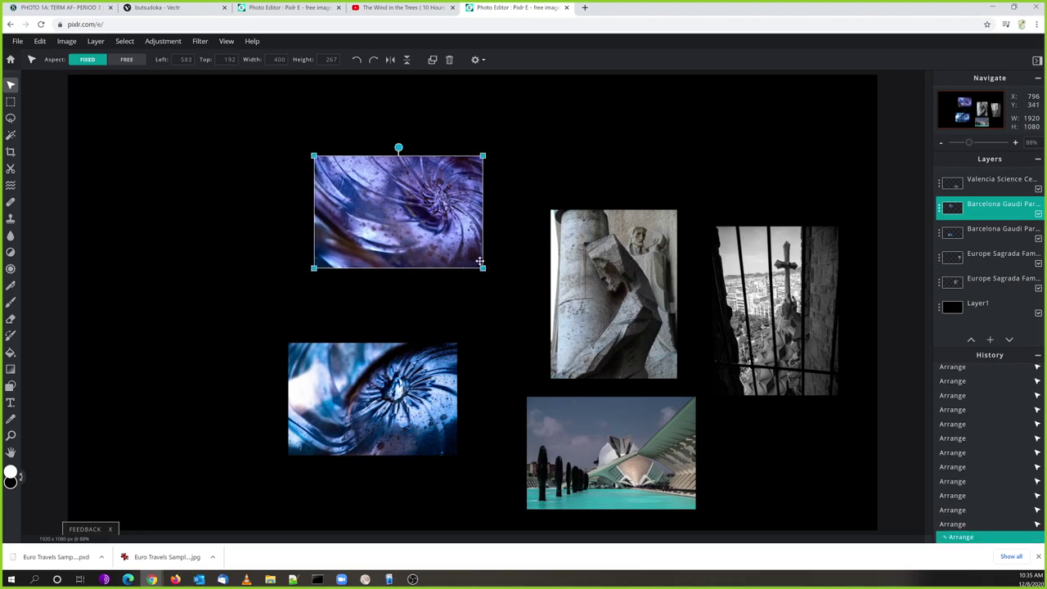
Stack the window photo (about left 1503, top 85) above the statue photo, and place the Valencia photo at about left 635, top 194
drag(633, 305, 166, 217)
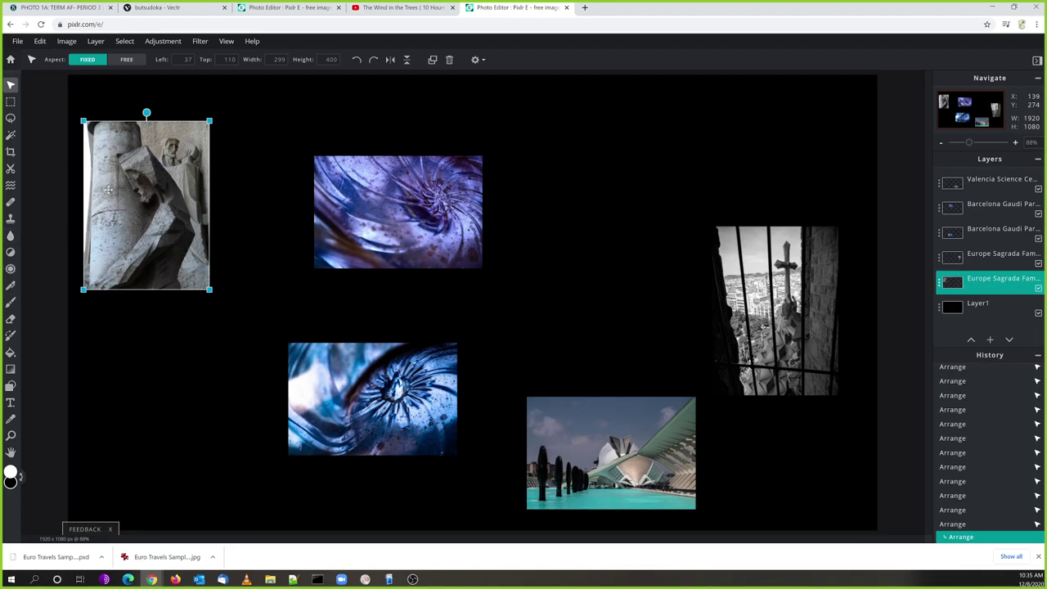
drag(142, 197, 577, 212)
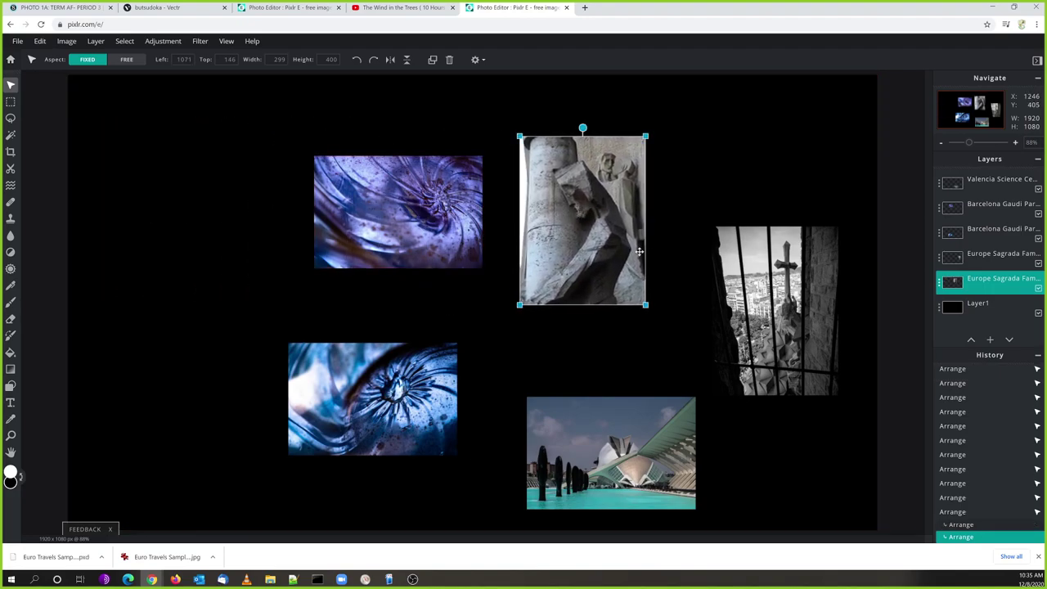
drag(618, 286, 656, 368)
drag(799, 319, 773, 207)
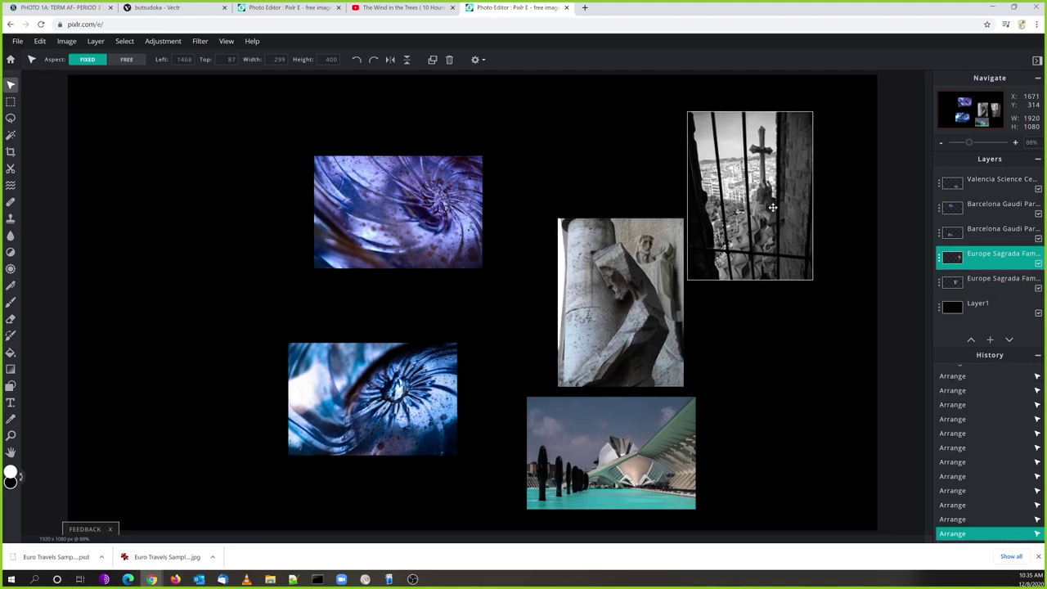
mouse_move(622, 327)
mouse_down()
mouse_move(764, 429)
mouse_move(765, 403)
mouse_up()
drag(639, 456, 448, 215)
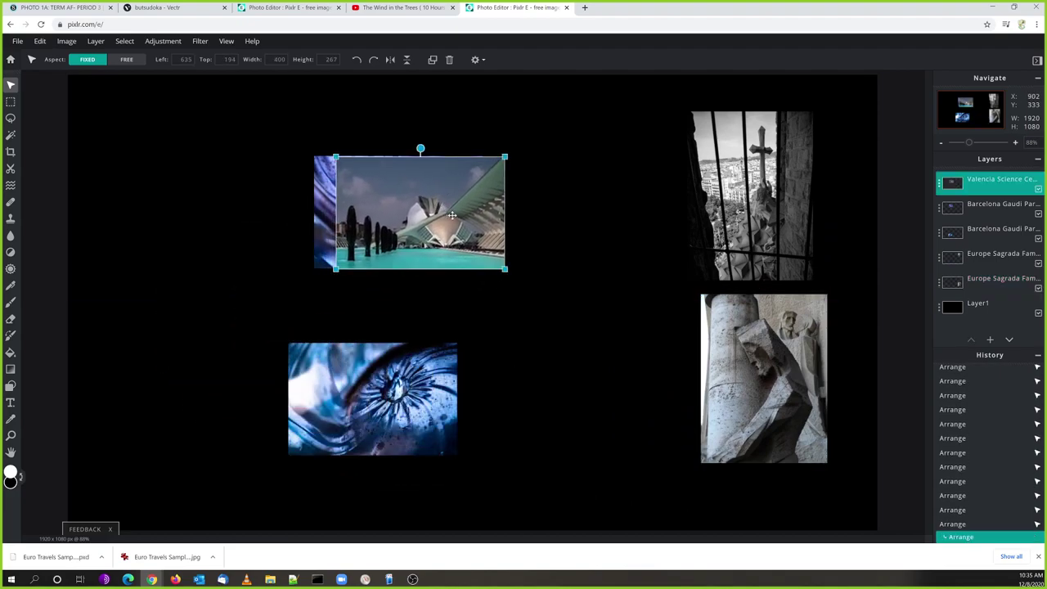
drag(743, 211, 755, 209)
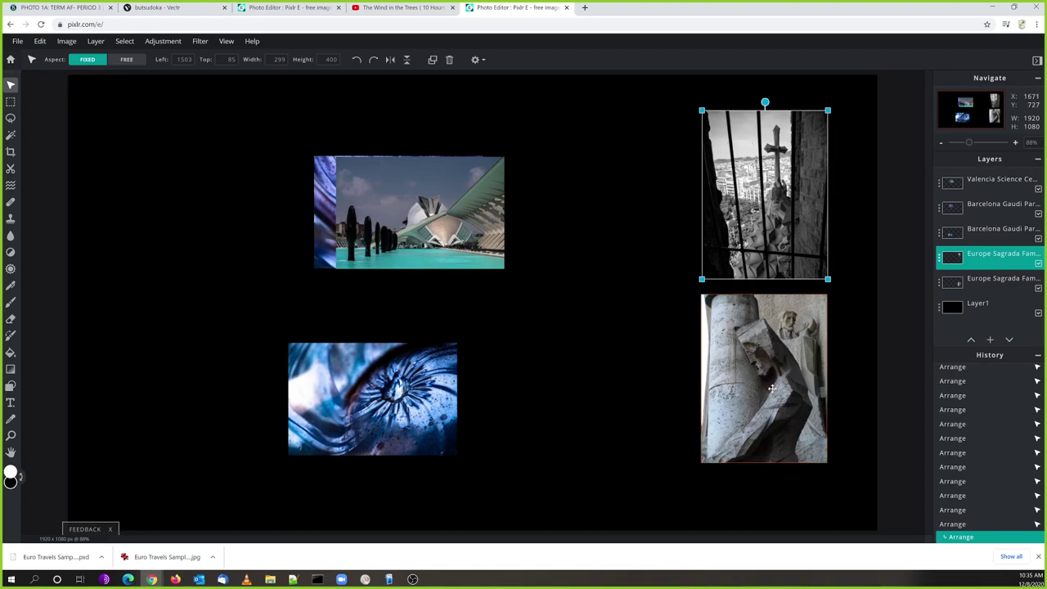
Swap the stacked portrait photos, placing the window photo at about left 1448, top 553 with the statue photo aligned directly above it
drag(777, 374, 602, 360)
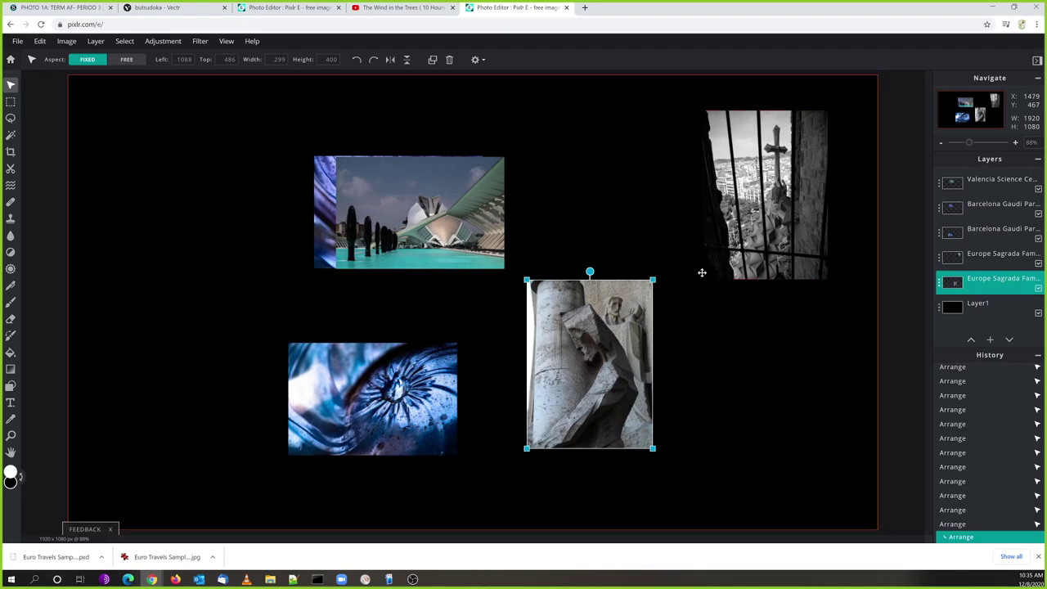
drag(765, 179, 741, 375)
mouse_move(604, 372)
mouse_down()
mouse_move(689, 229)
mouse_move(747, 186)
mouse_move(755, 221)
mouse_up()
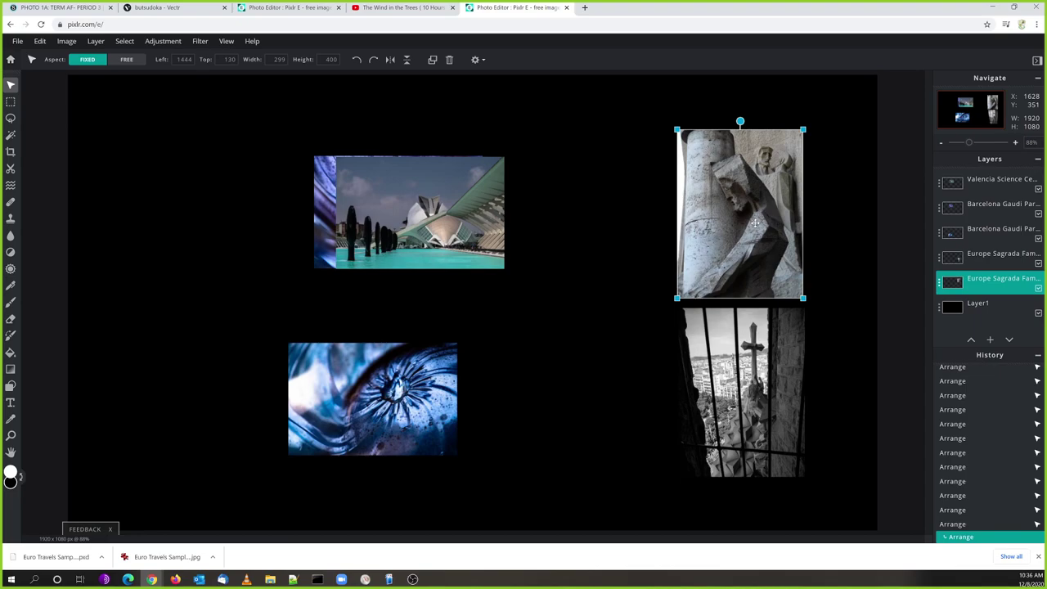
drag(725, 229, 726, 229)
Examine the gap and side-edge alignment between the stacked statue and barred-window photos up close
click(609, 309)
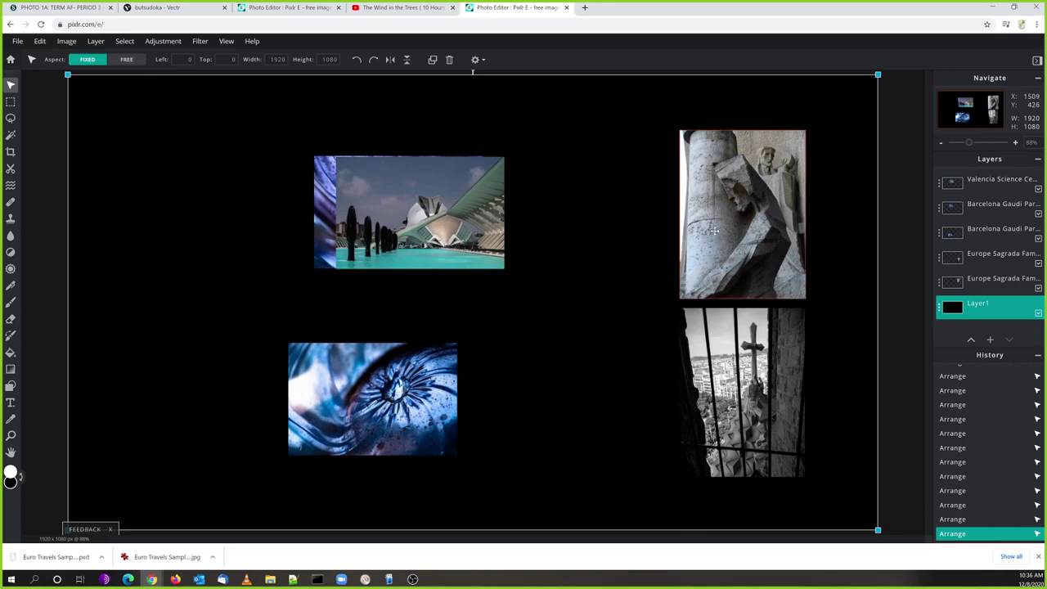
click(728, 266)
click(729, 344)
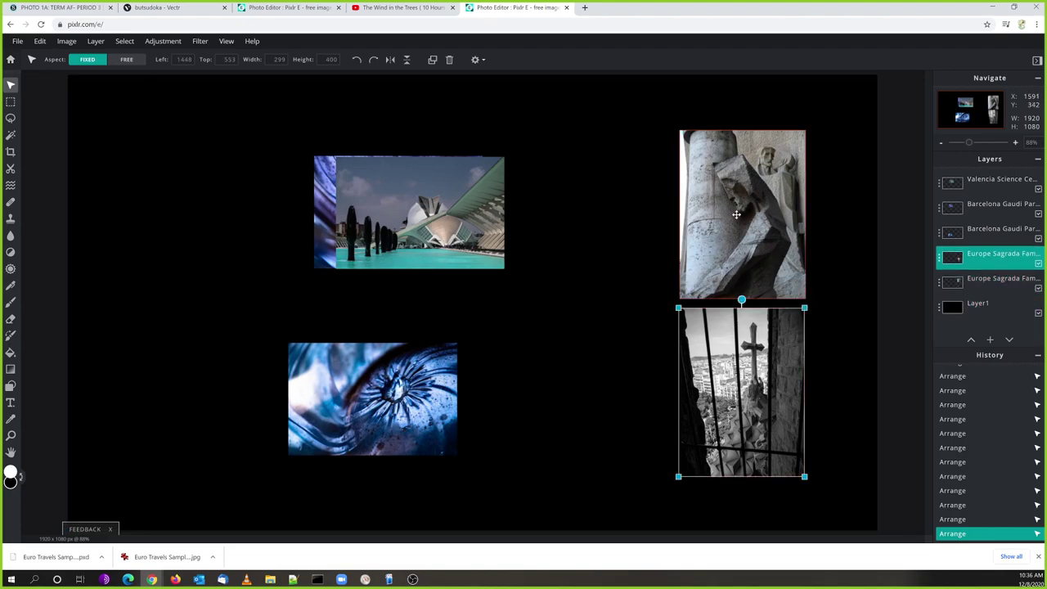
click(747, 240)
click(800, 349)
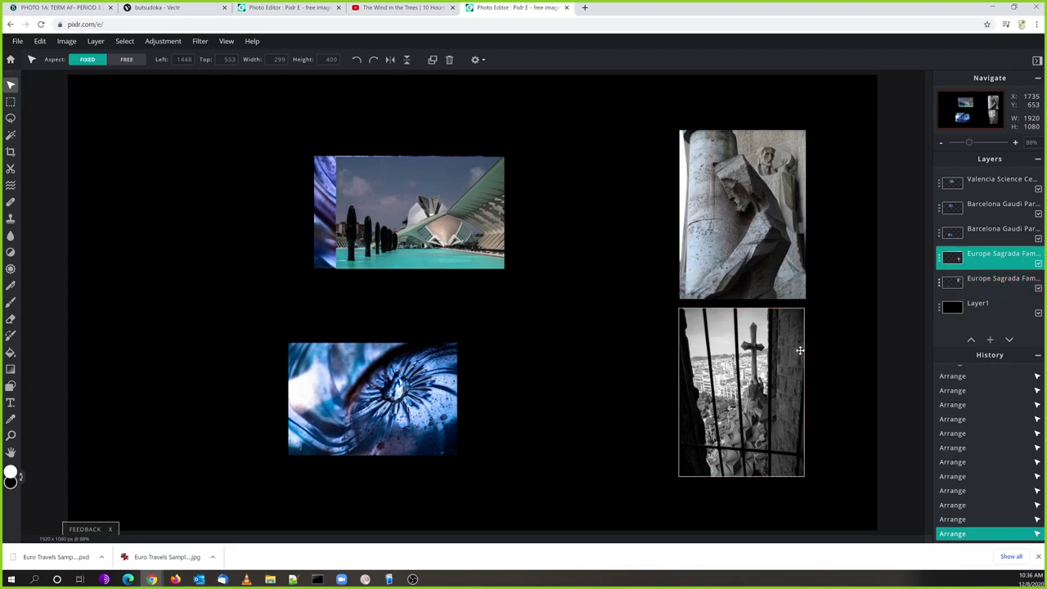
click(821, 314)
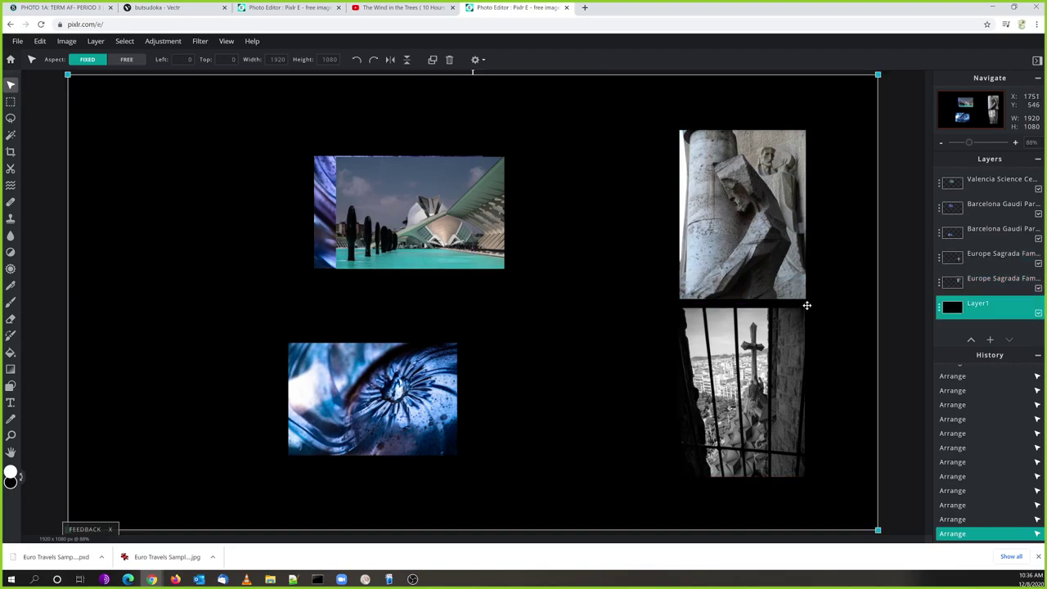
scroll(804, 304, up, 1)
scroll(805, 304, up, 3)
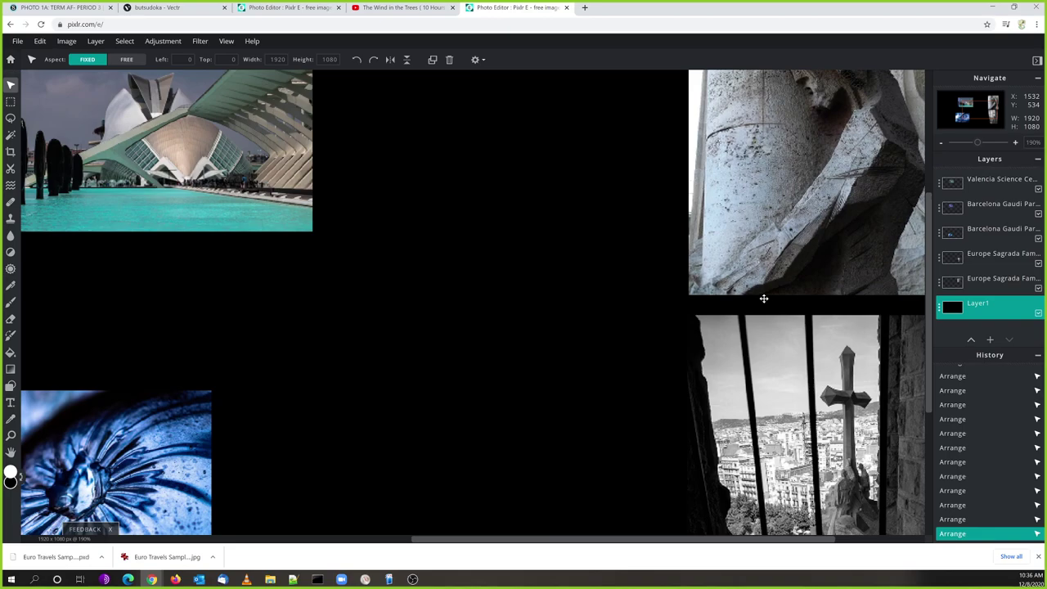
scroll(769, 301, up, 1)
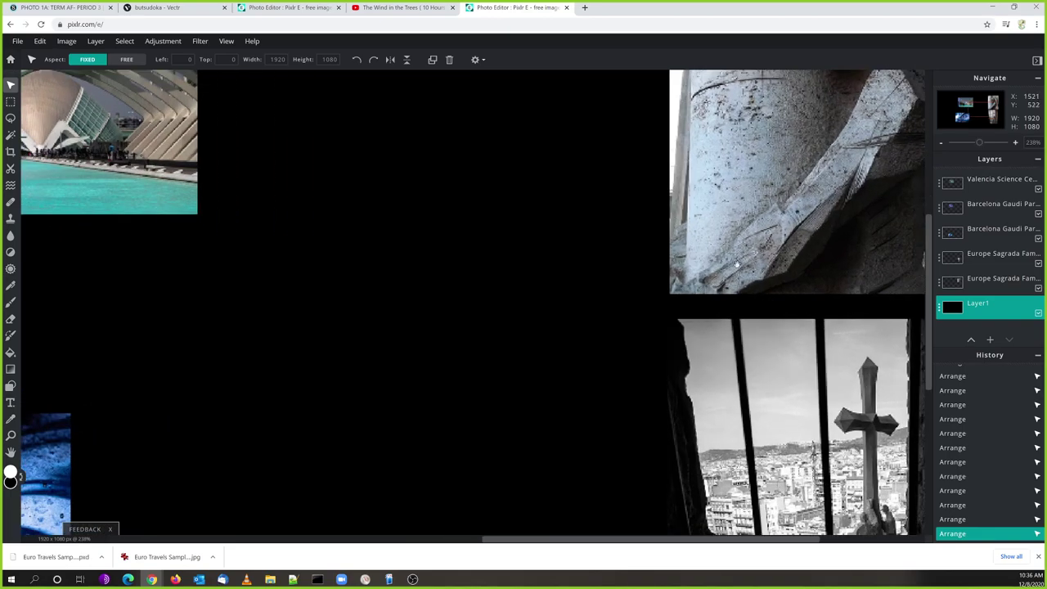
drag(833, 304, 532, 290)
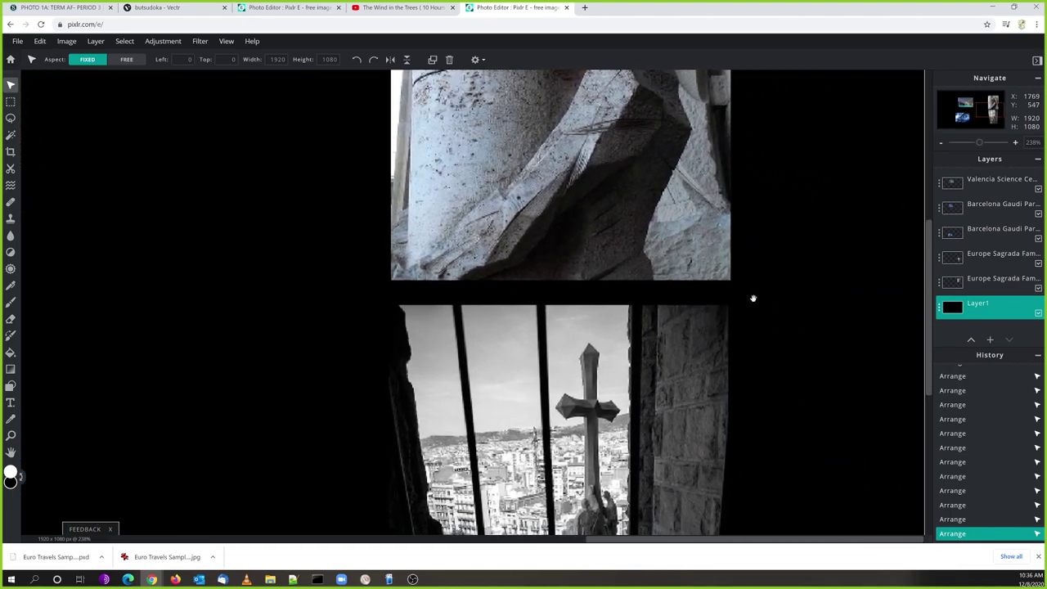
drag(764, 292, 708, 292)
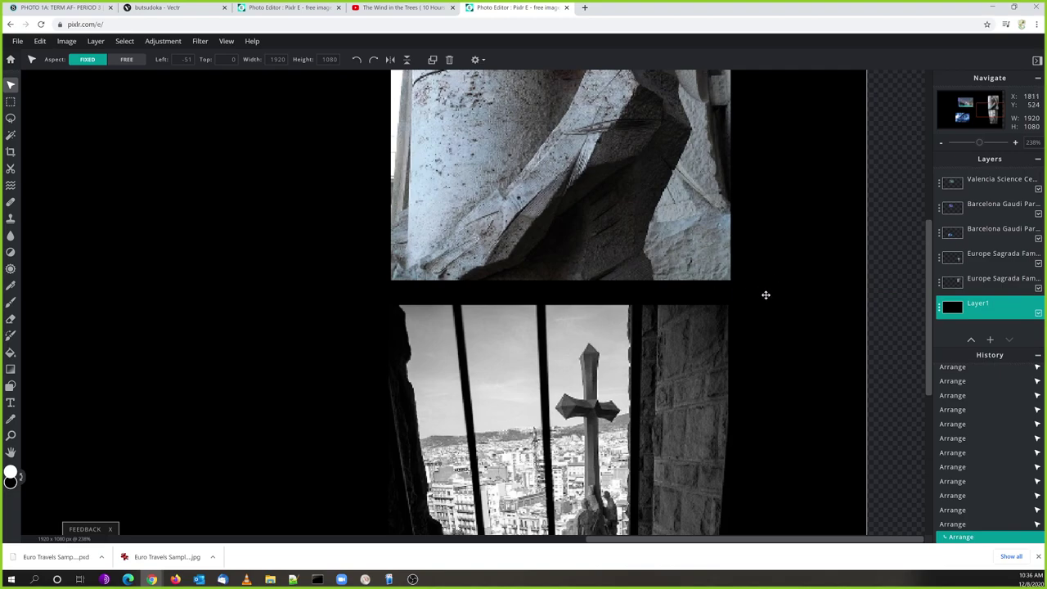
Undo the accidental shifts of the black background layer
key(ctrl+z)
key(ctrl+z)
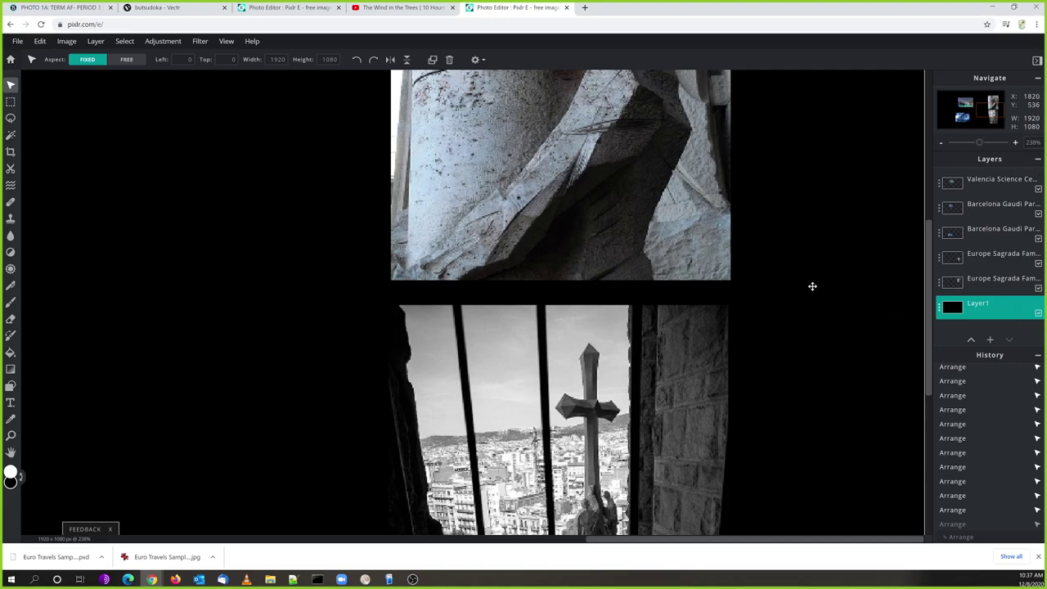
drag(812, 286, 675, 285)
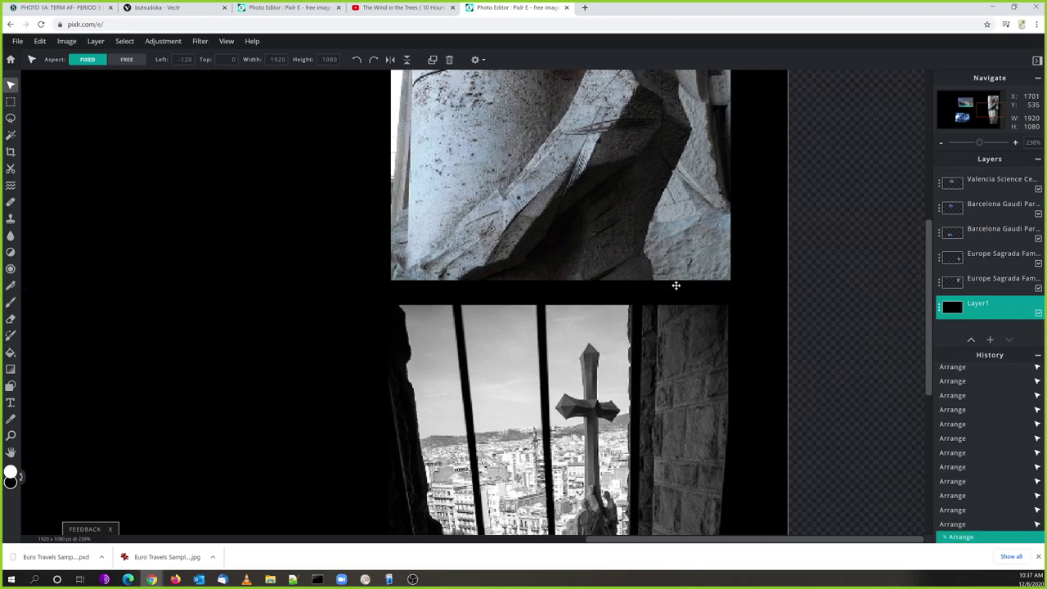
key(ctrl+z)
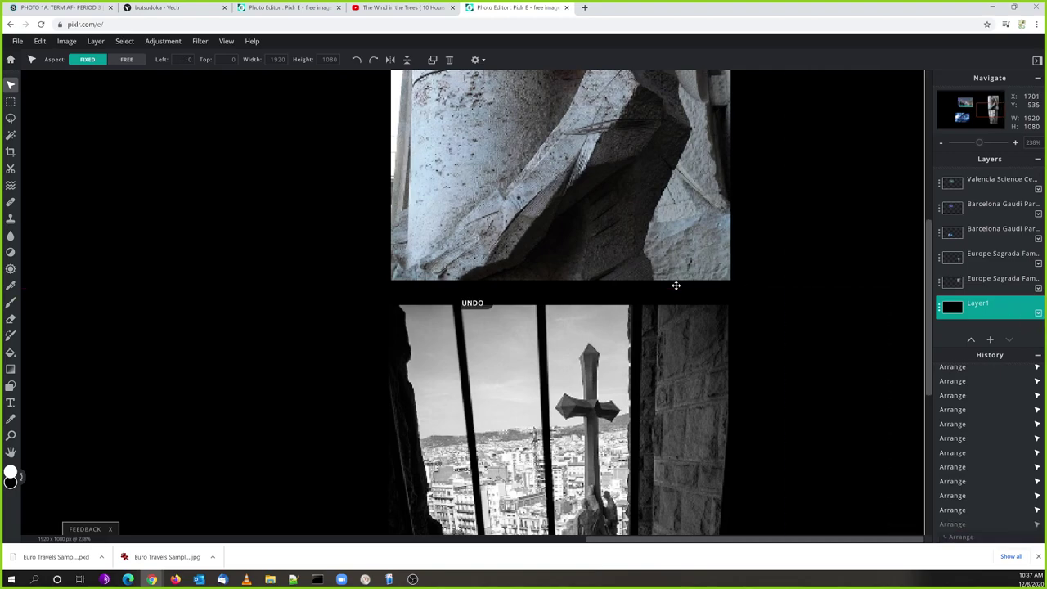
Lock the black background layer, Layer1, in position and keep it visible
click(1038, 315)
click(1038, 314)
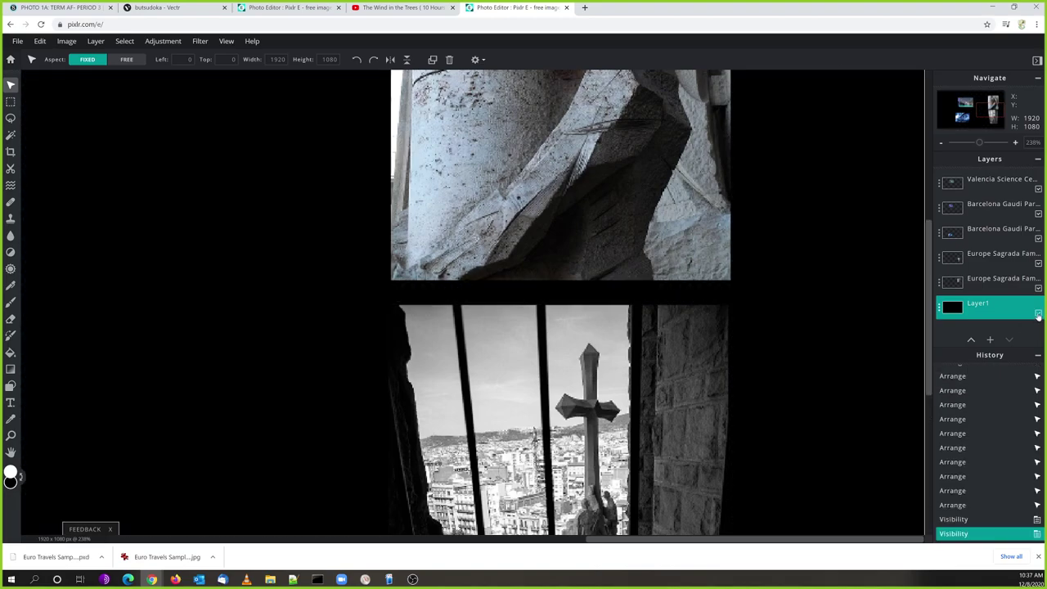
click(939, 308)
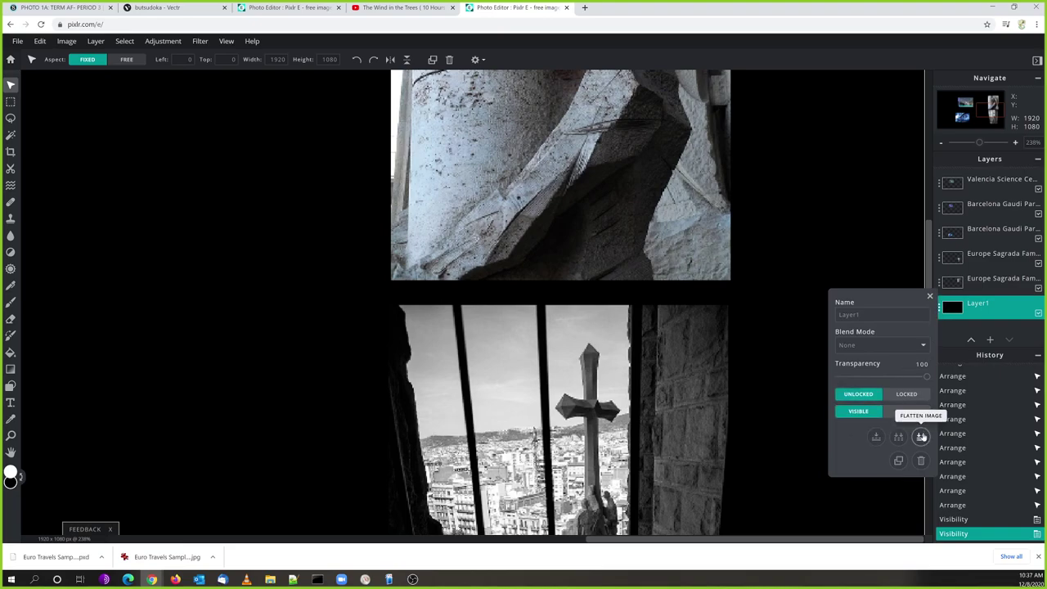
click(905, 394)
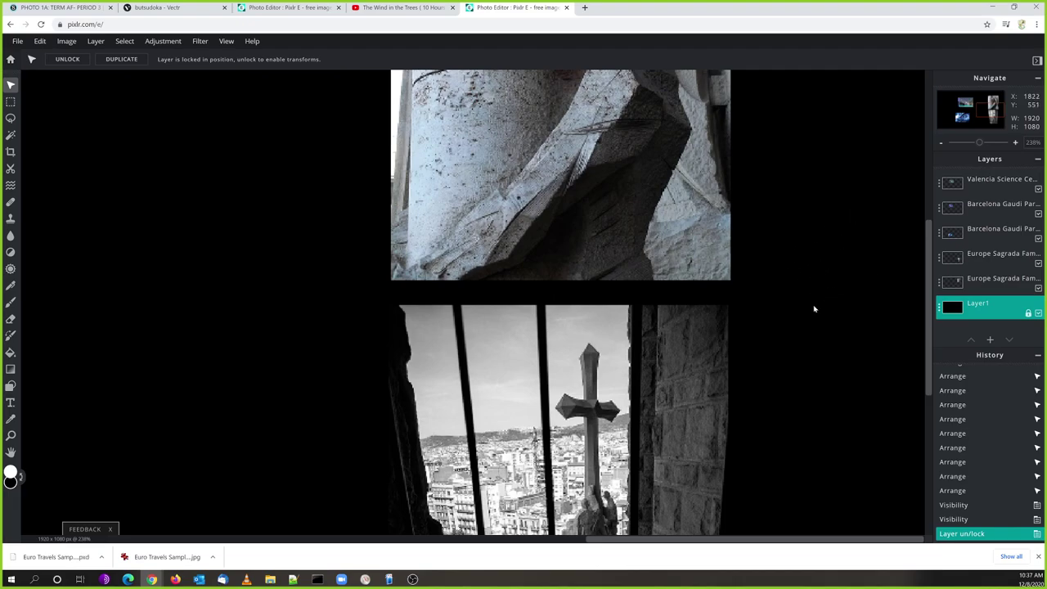
Shift the barred-window photo to about left 1450, top 553, lining up its side edges with the statue photo above
click(690, 328)
drag(690, 330, 692, 330)
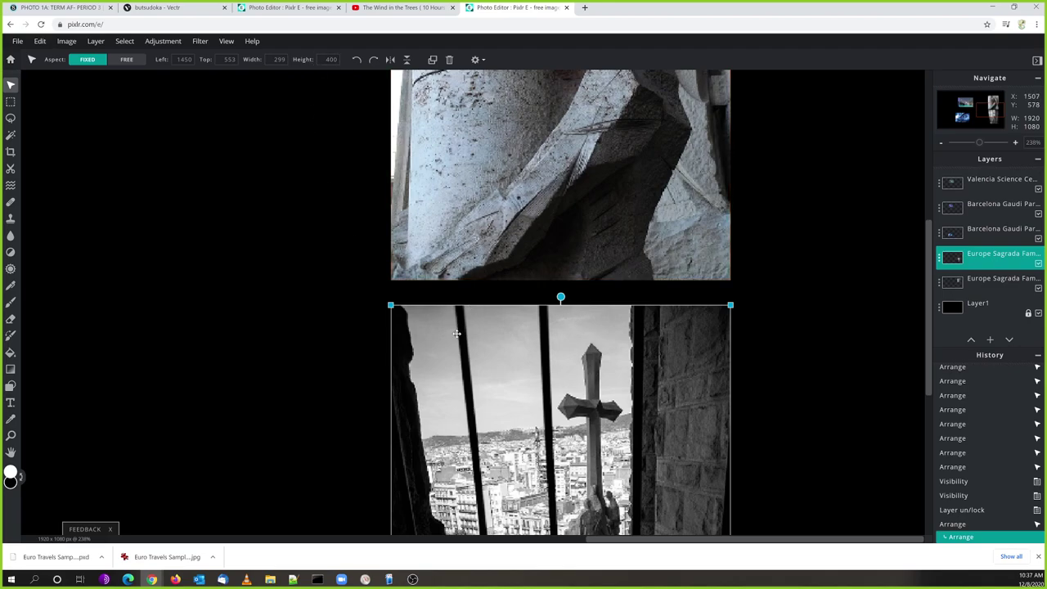
key(ctrl+0)
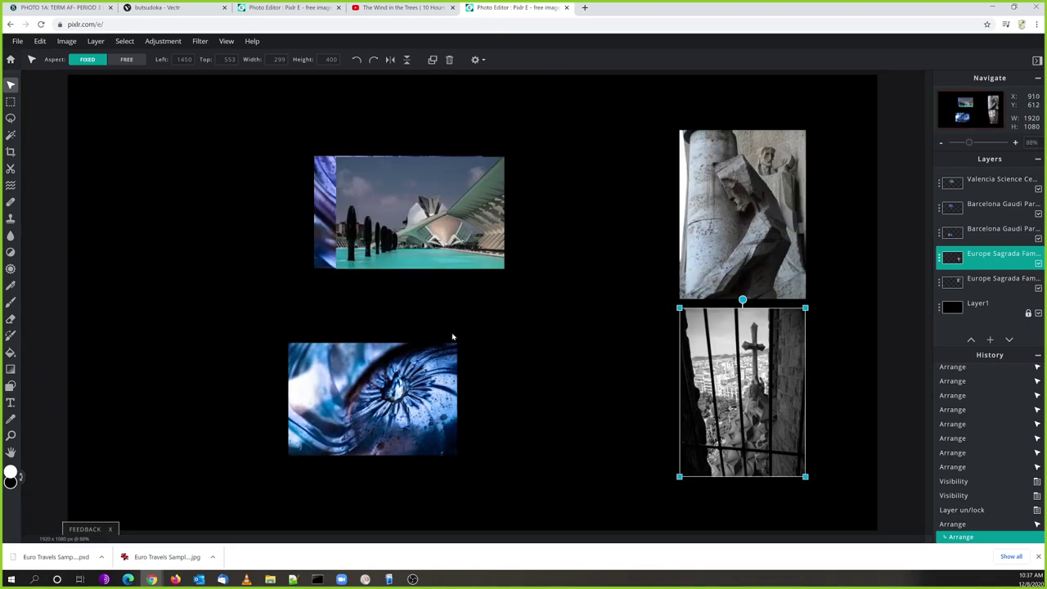
Spread out the landscape photos: Valencia to the canvas's upper-left area, blue near the centre, and purple at about left 800, top 714
drag(357, 209, 200, 215)
drag(402, 357, 533, 216)
drag(377, 195, 467, 415)
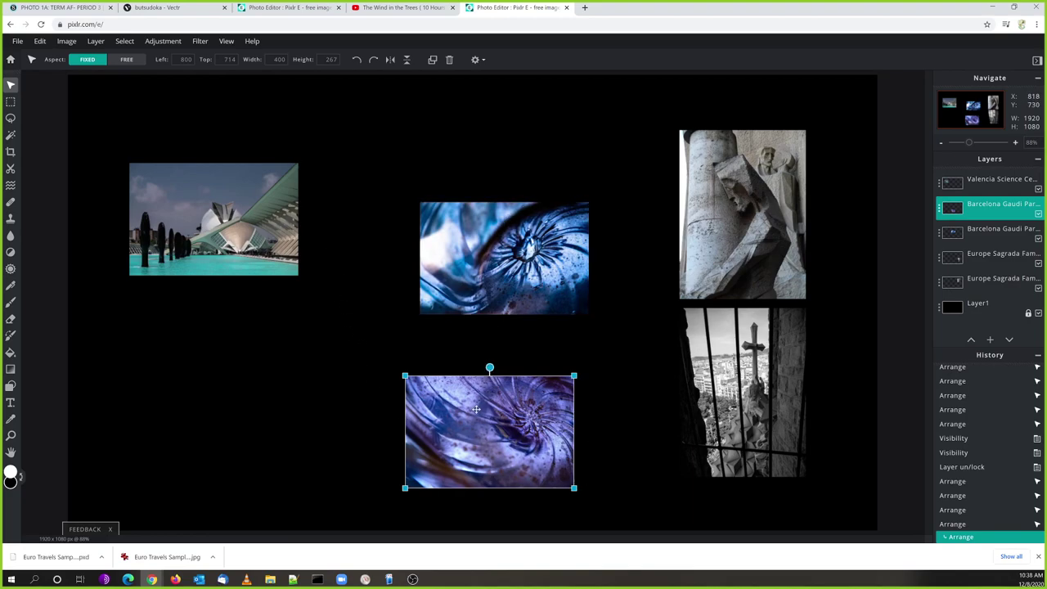
Stack the blue photo at about left 1025, top 264 directly above the purple photo at about left 1025, top 554, beside the portrait column
drag(474, 286, 553, 271)
drag(491, 405, 584, 338)
scroll(646, 302, up, 5)
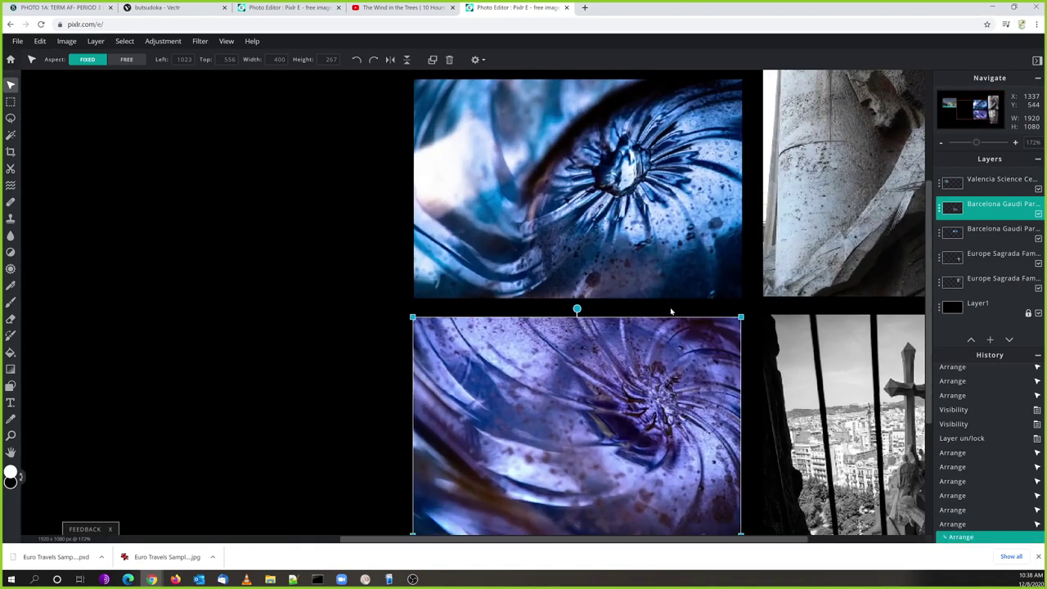
scroll(776, 313, up, 1)
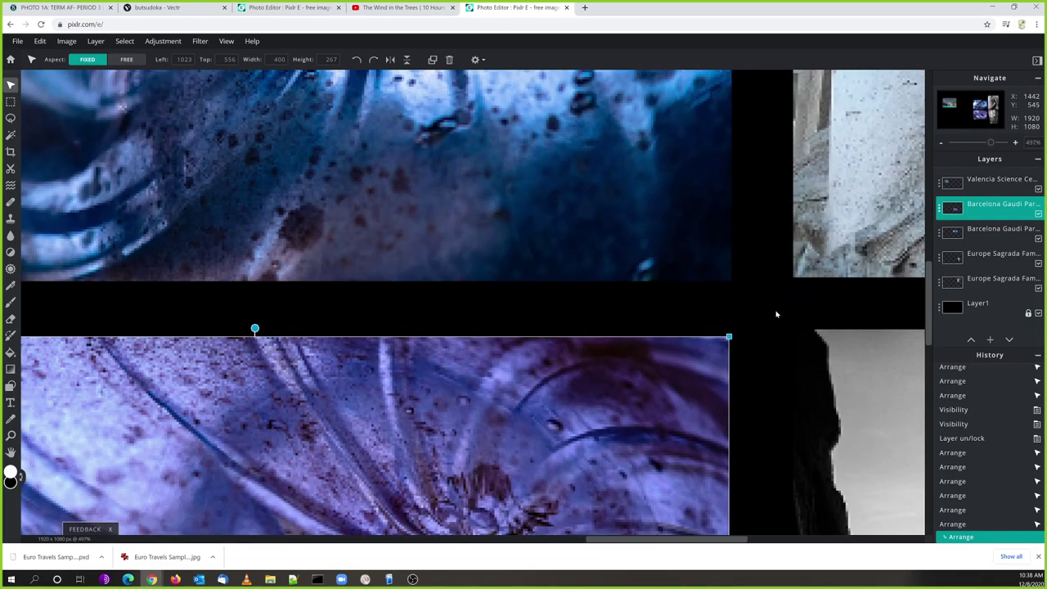
drag(638, 385, 642, 380)
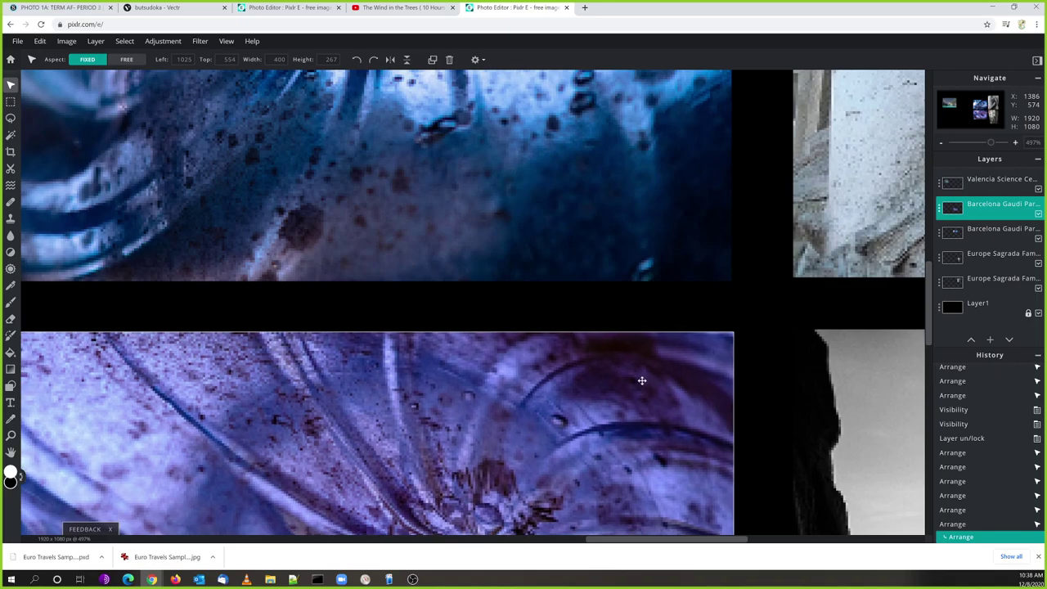
drag(608, 243, 611, 240)
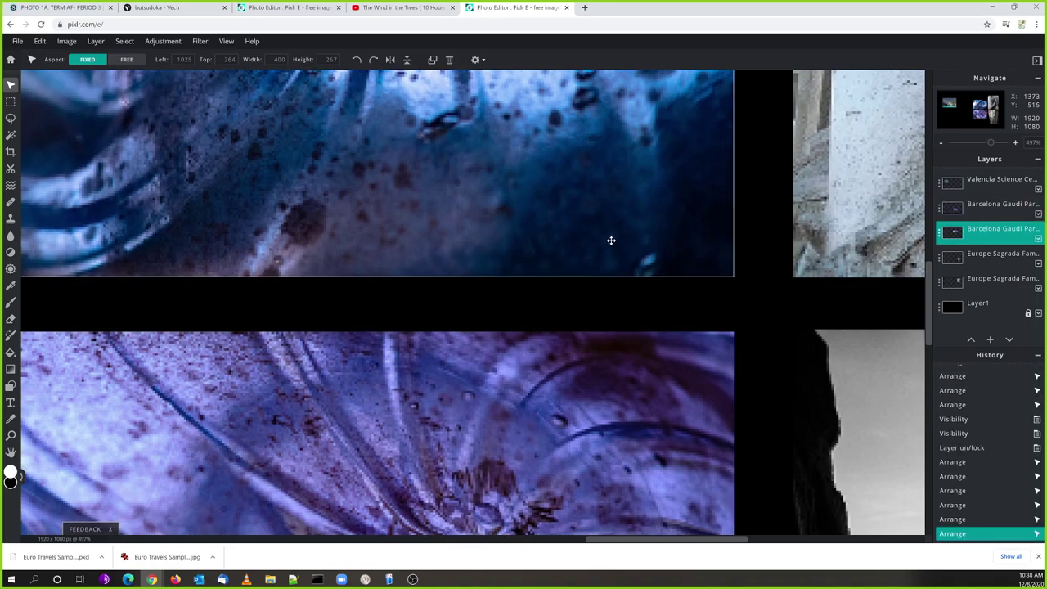
click(611, 240)
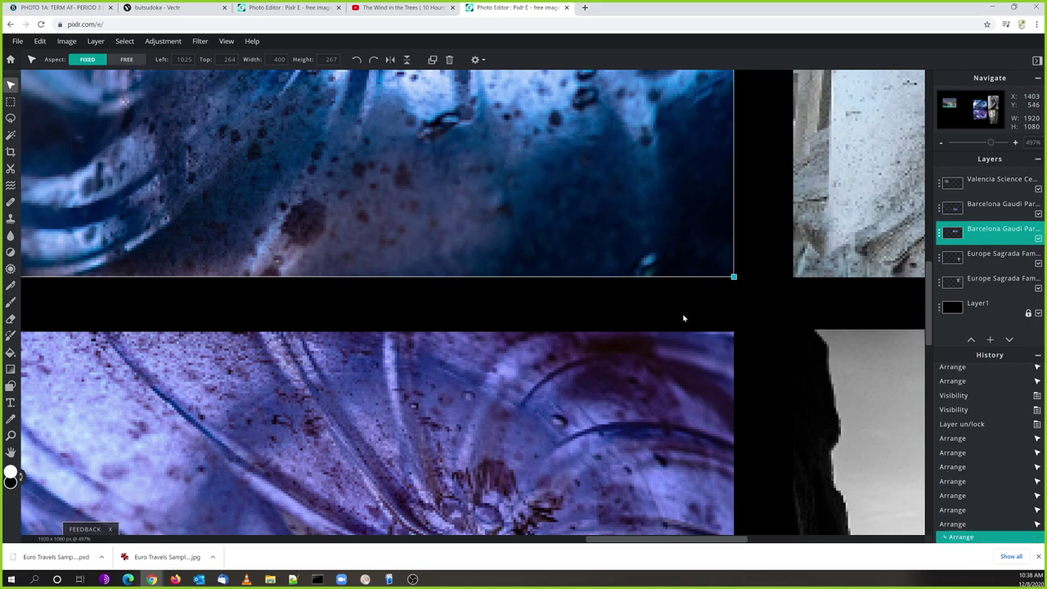
Place the Valencia photo beside the purple photo at about left 607, top 554, with their top edges aligned
key(ctrl+0)
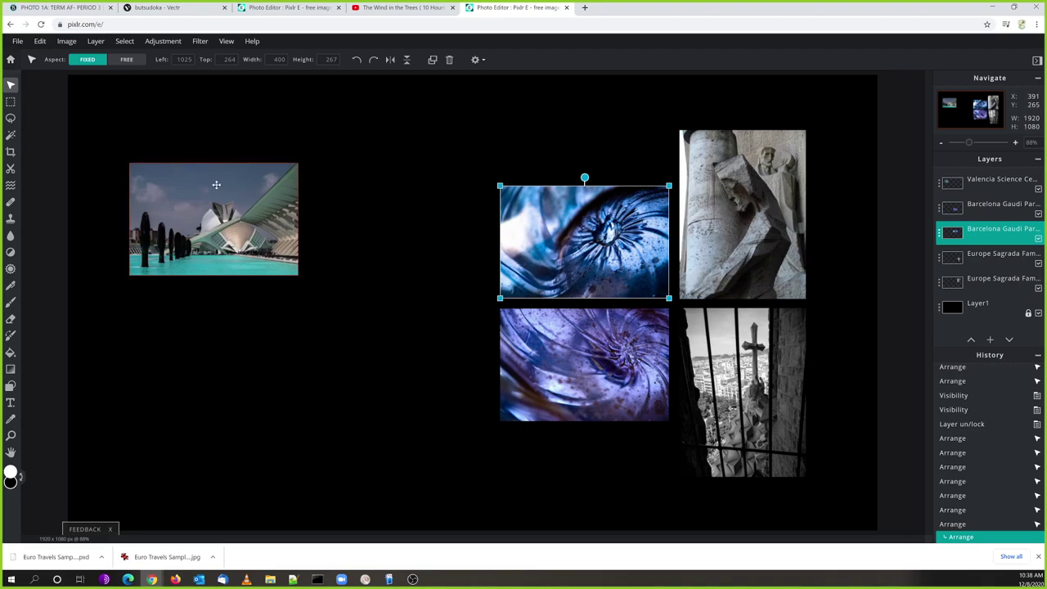
drag(233, 232, 406, 370)
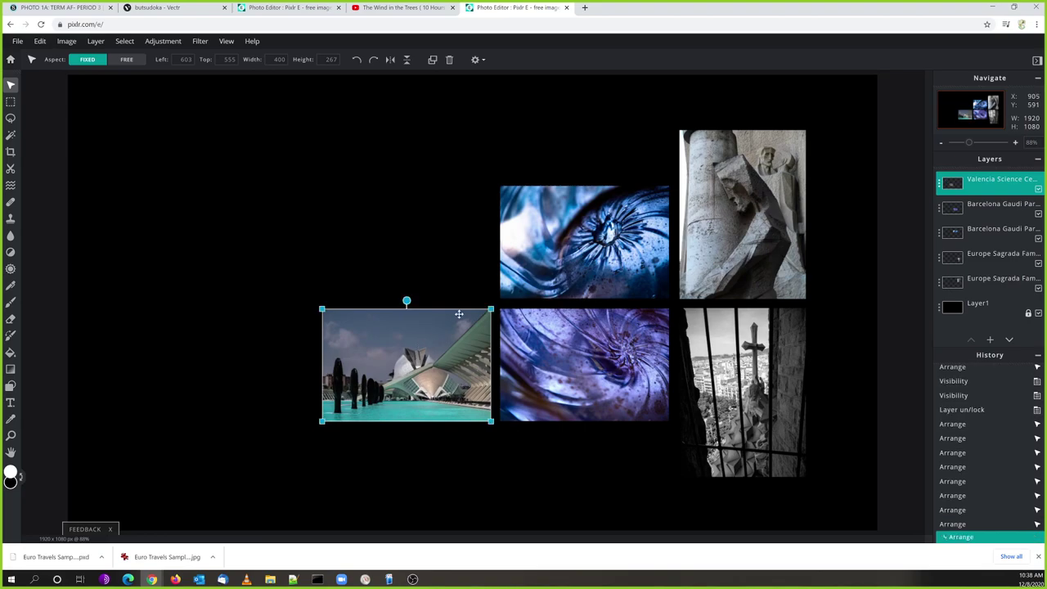
scroll(595, 283, up, 6)
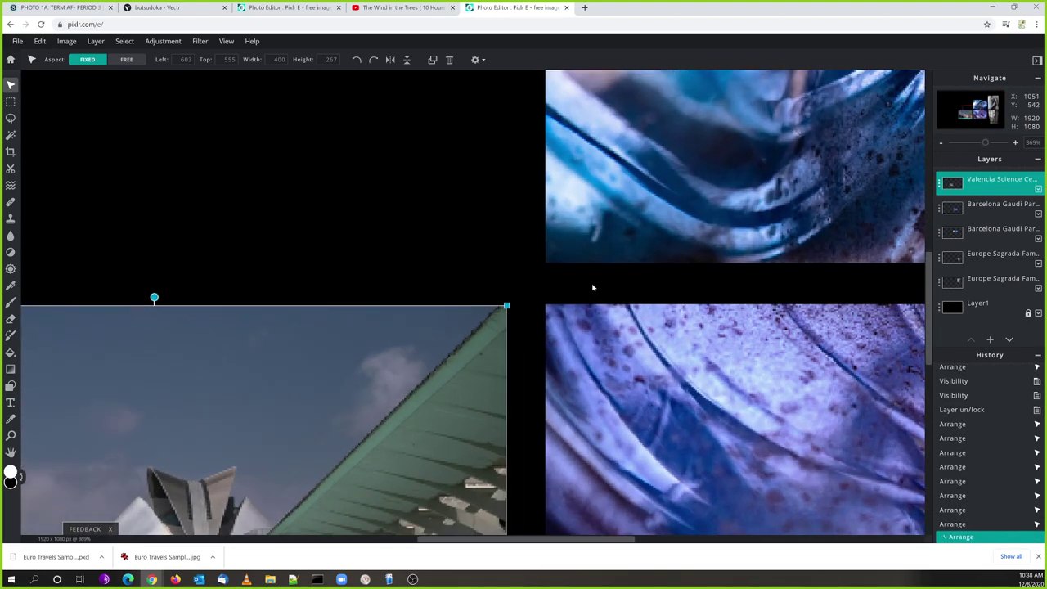
drag(369, 387, 375, 387)
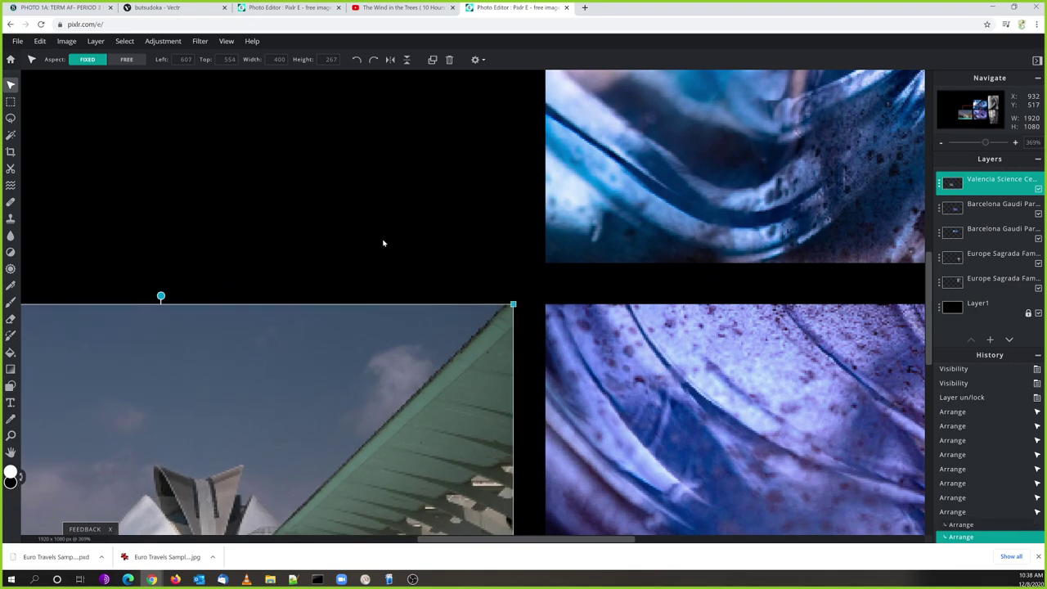
click(383, 243)
key(ctrl+0)
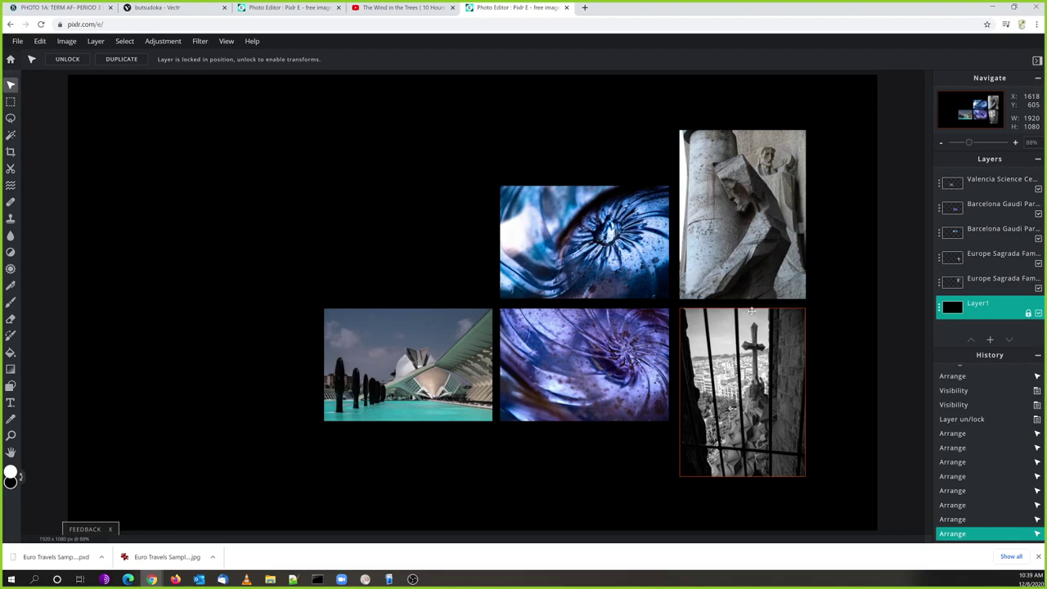
click(734, 288)
click(585, 294)
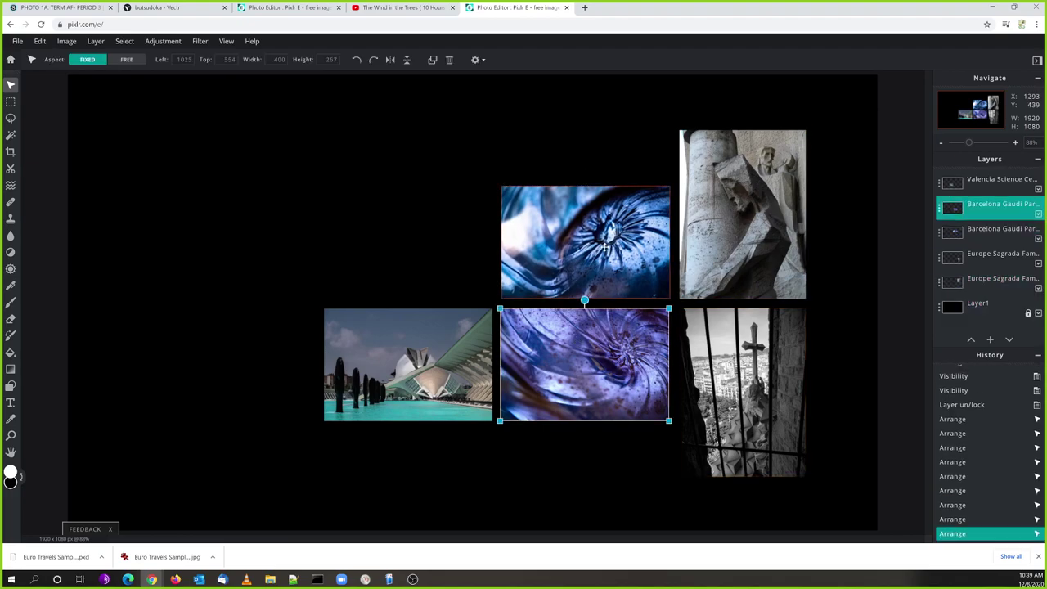
key(ctrl+z)
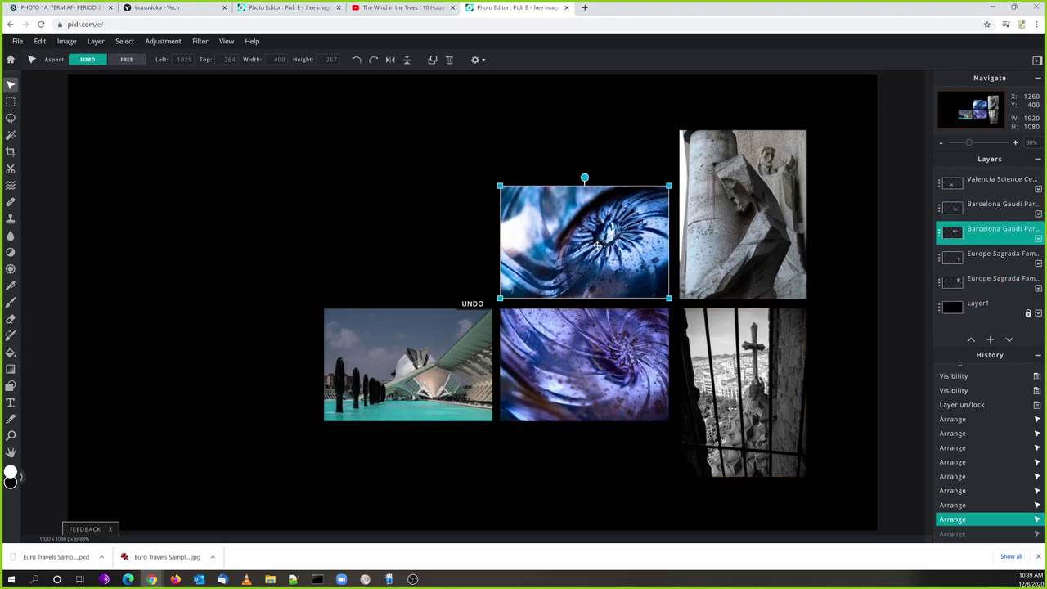
Try to select the photo layers together, from the Valencia photo down to the statue photo
click(475, 214)
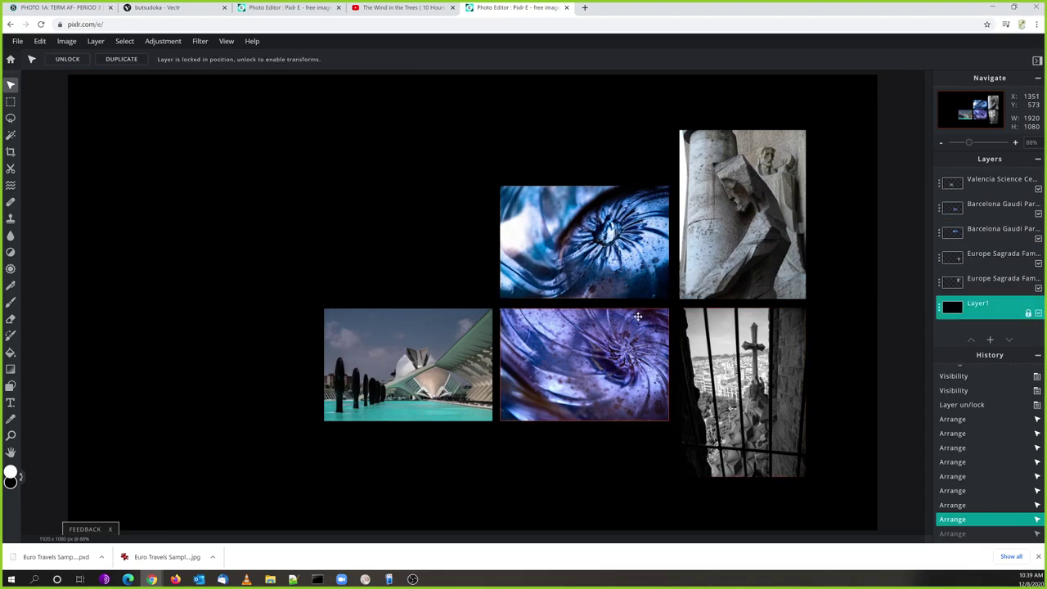
click(1015, 280)
click(1011, 182)
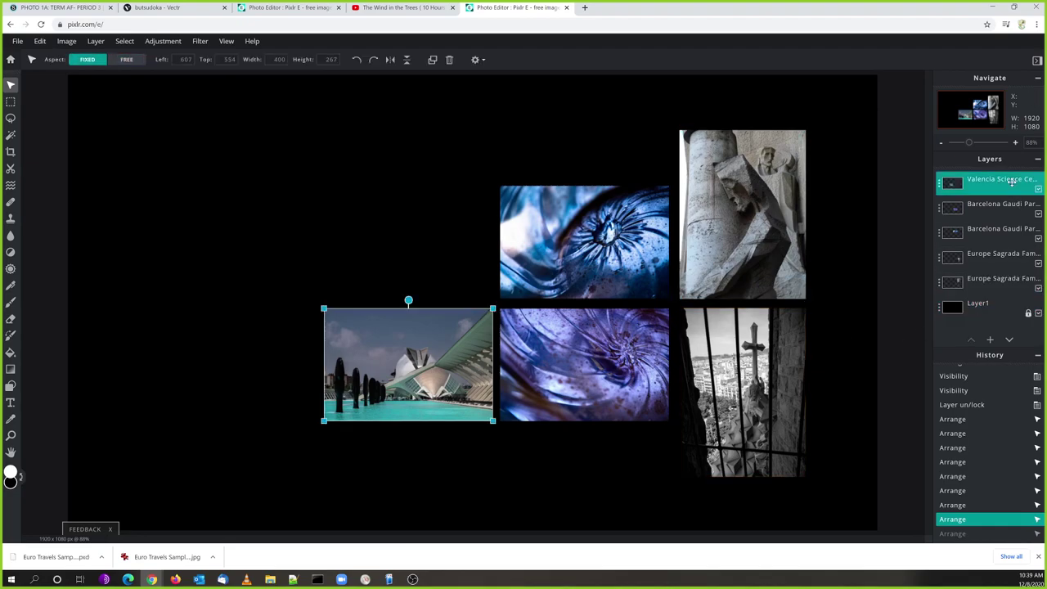
click(998, 208)
click(986, 229)
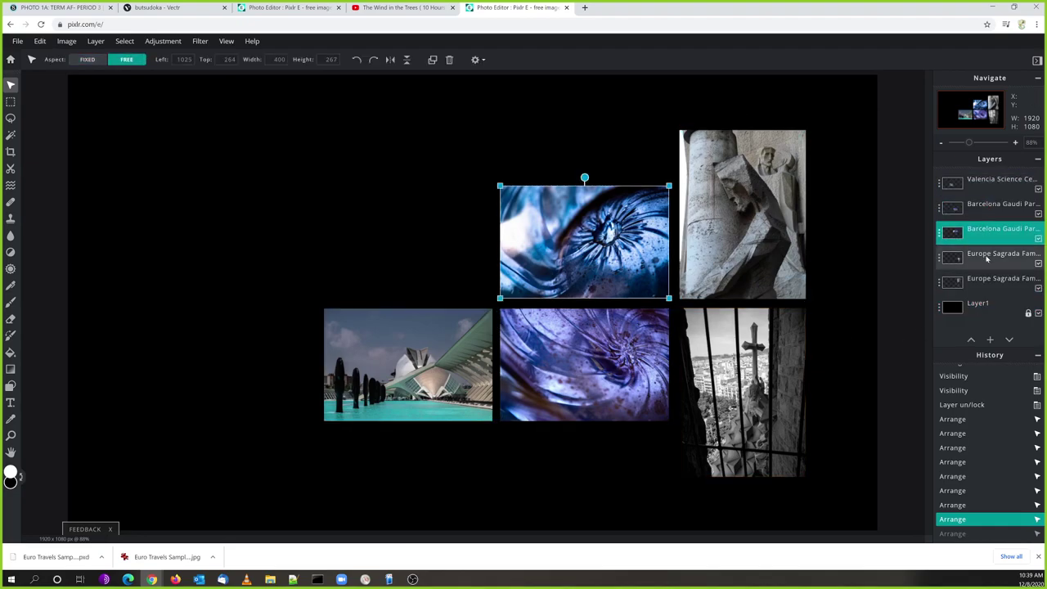
click(986, 257)
click(981, 281)
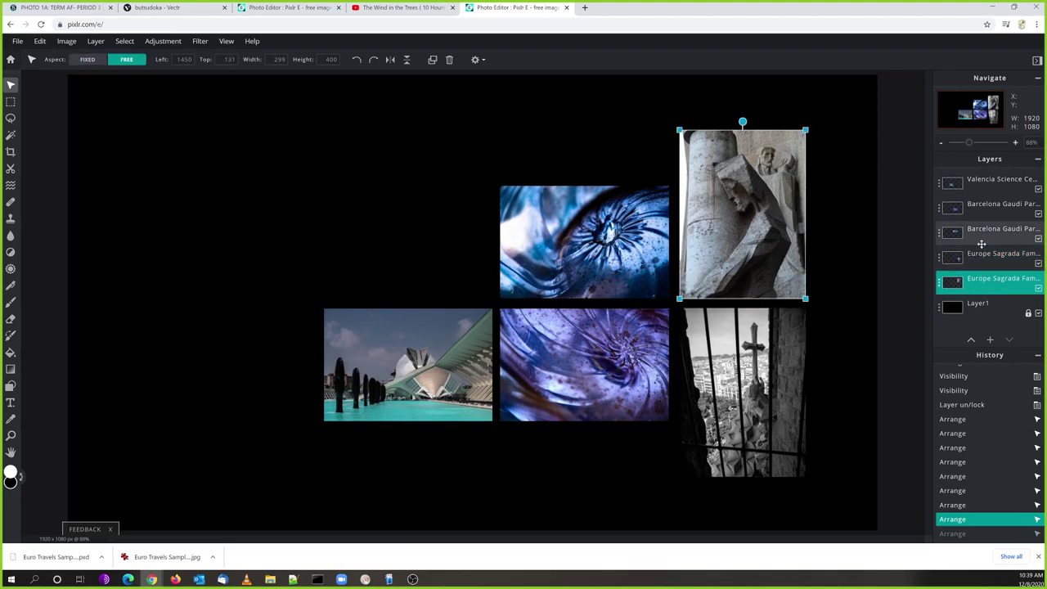
click(981, 242)
click(397, 162)
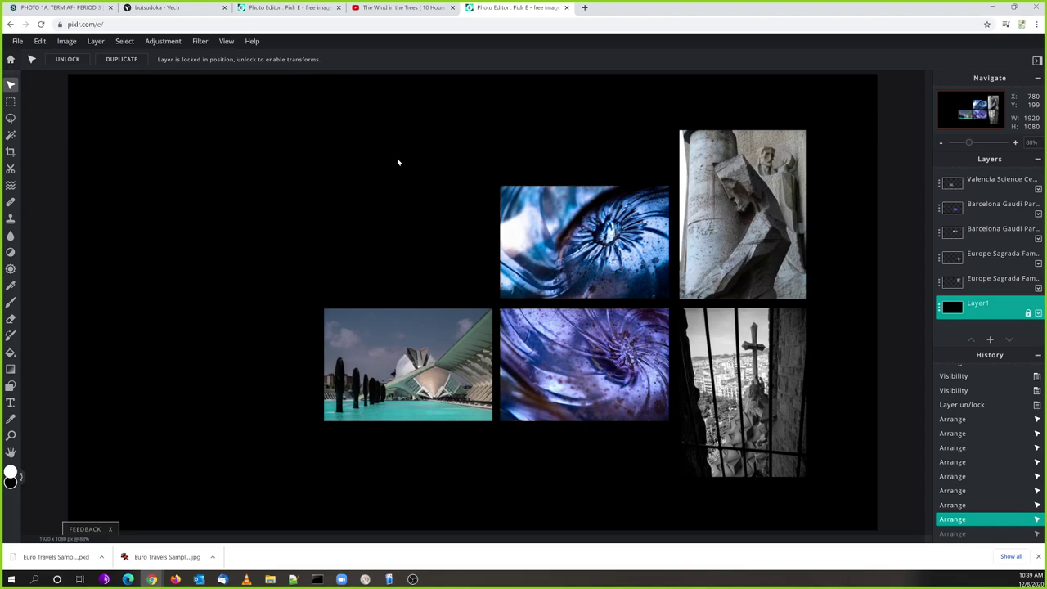
Nudge the Valencia photo slightly left to even out its gap with the purple photo
click(411, 350)
key(Left)
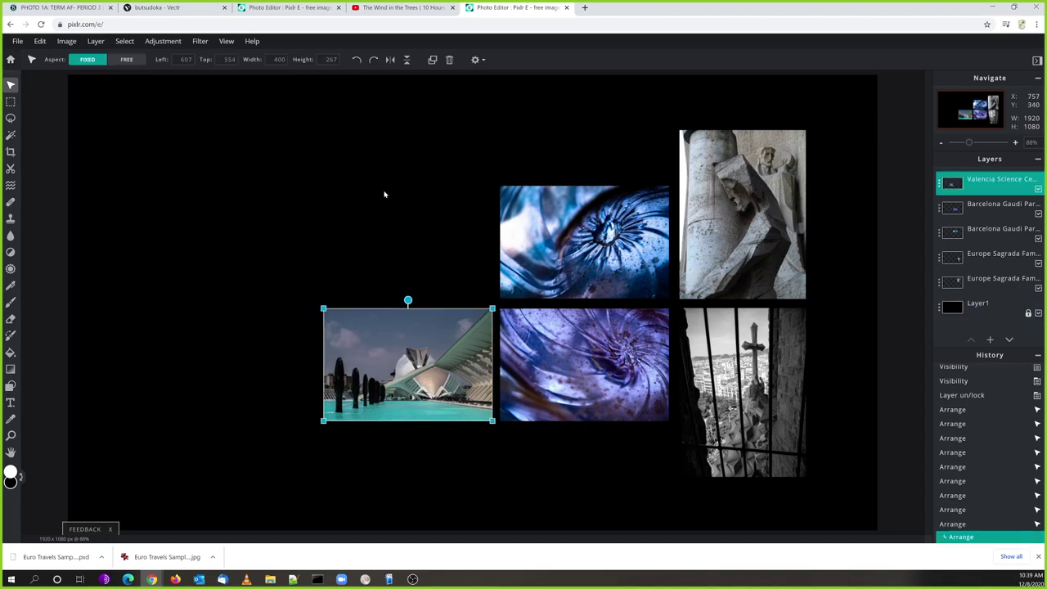
click(385, 193)
click(418, 367)
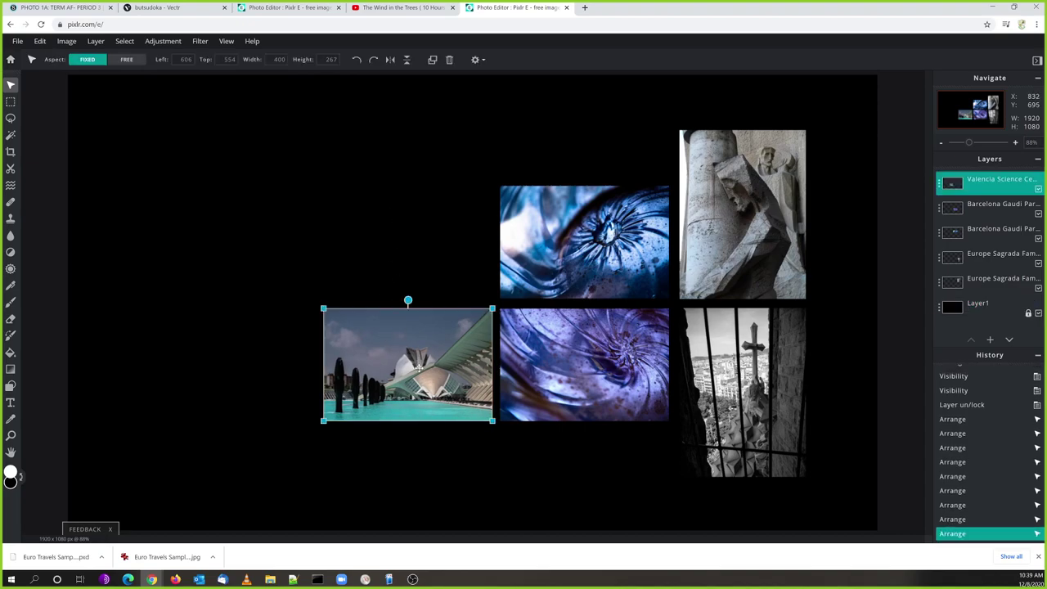
click(407, 171)
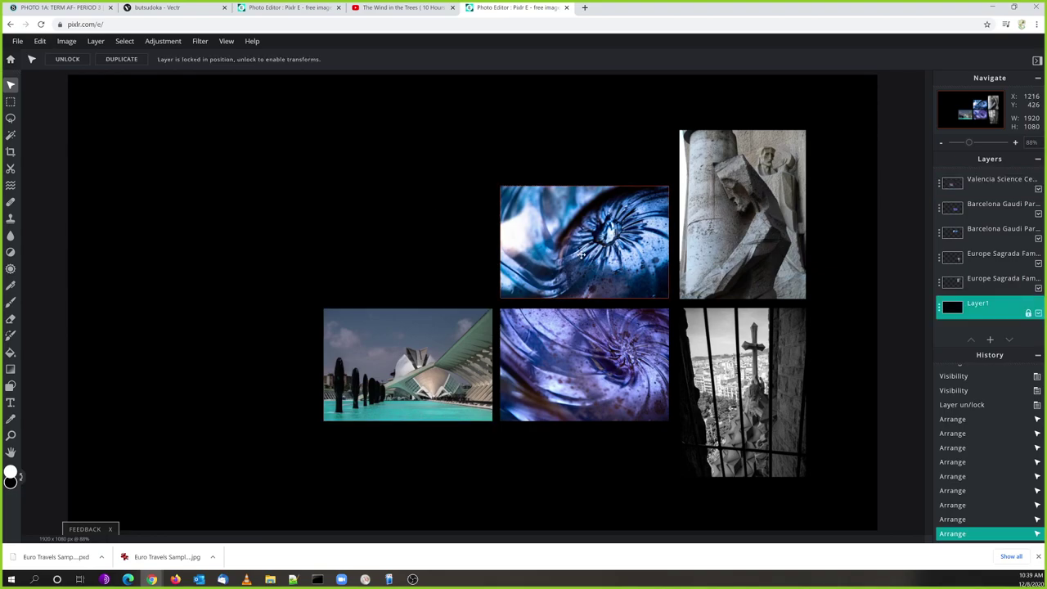
click(535, 288)
click(454, 362)
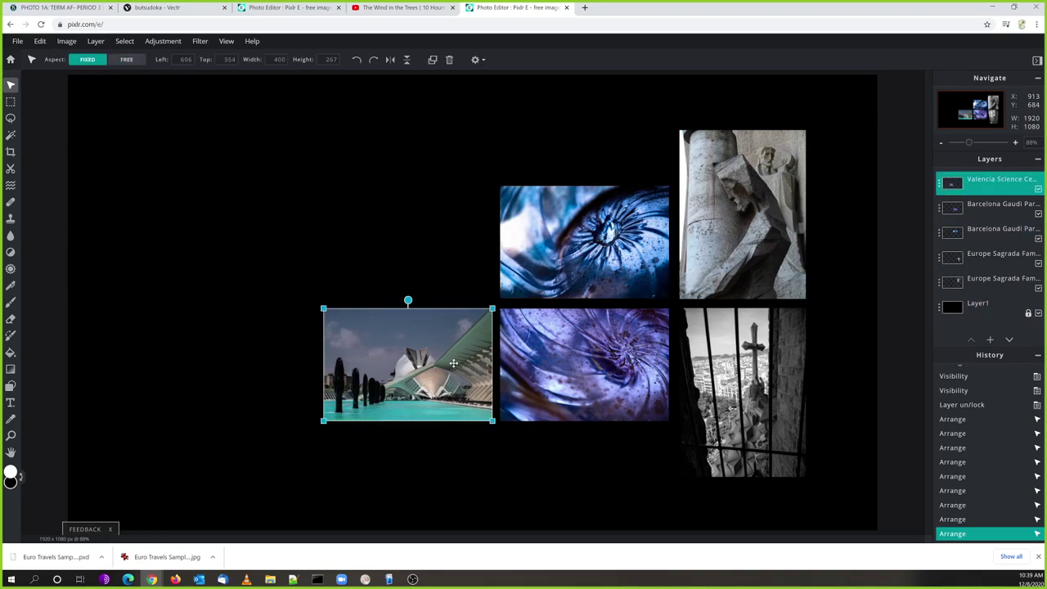
click(453, 362)
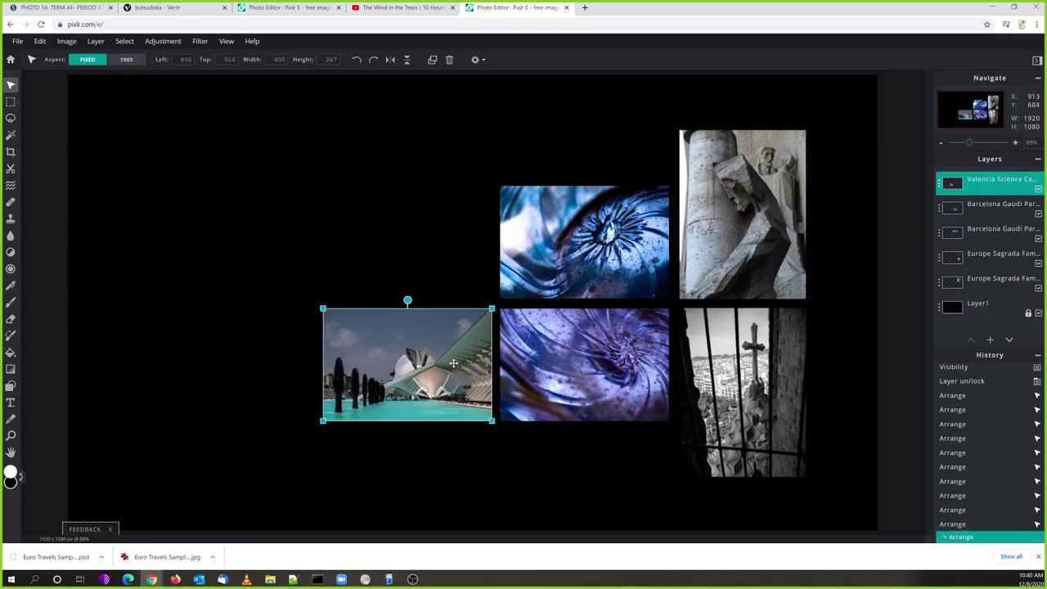
click(447, 281)
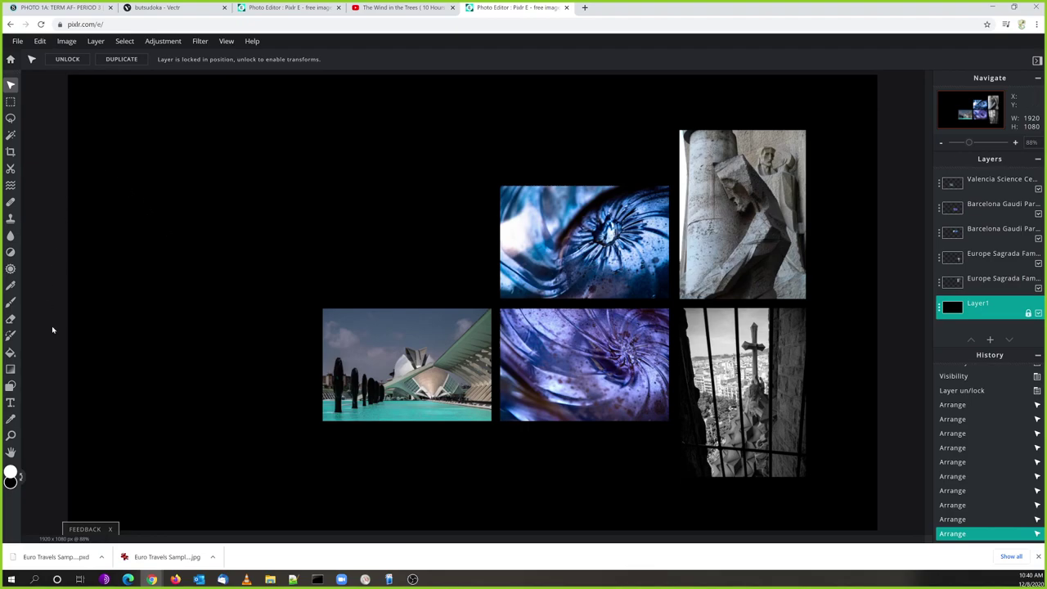
Add a new text layer to the collage with the Text tool
click(10, 403)
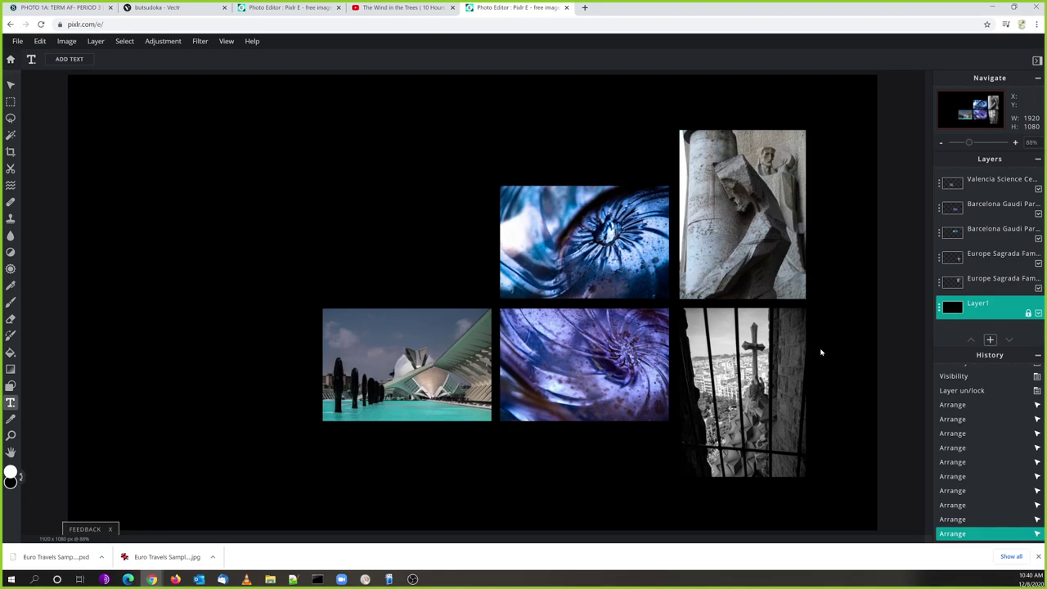
click(332, 246)
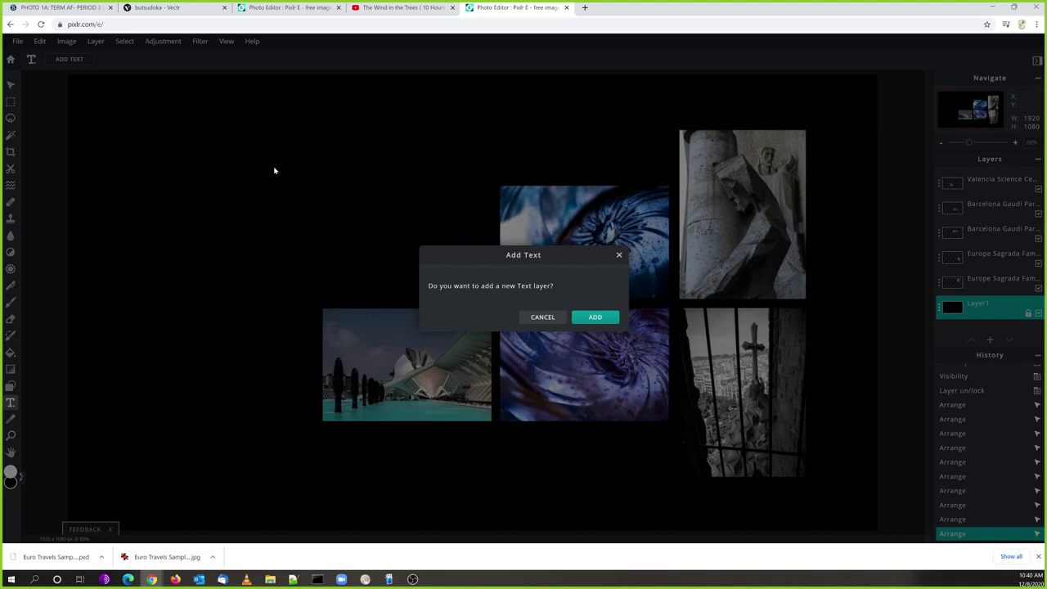
click(589, 320)
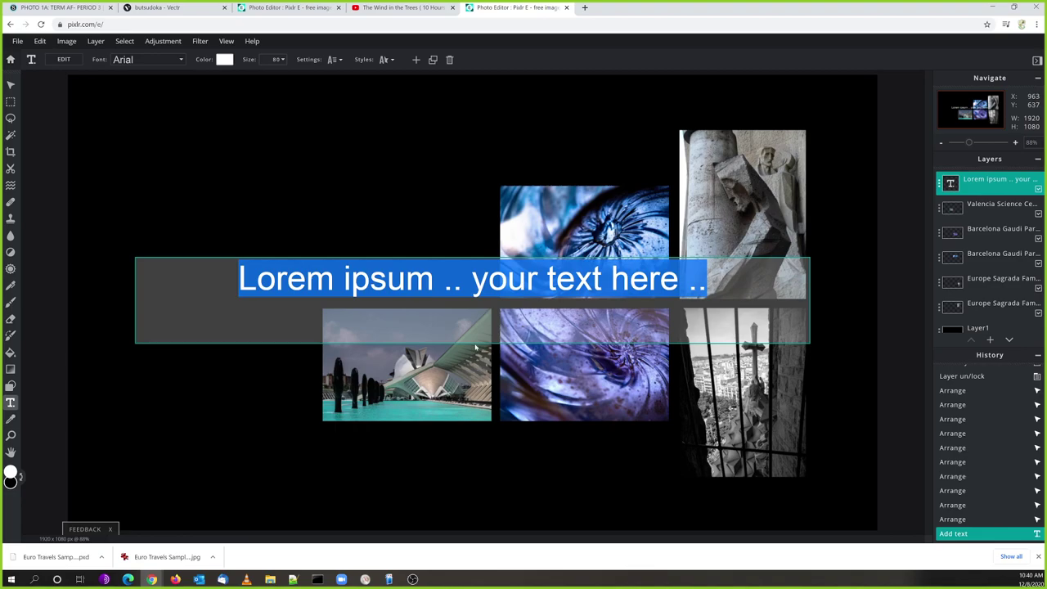
Replace the placeholder wording of the new text layer with "European Travels"
text(European)
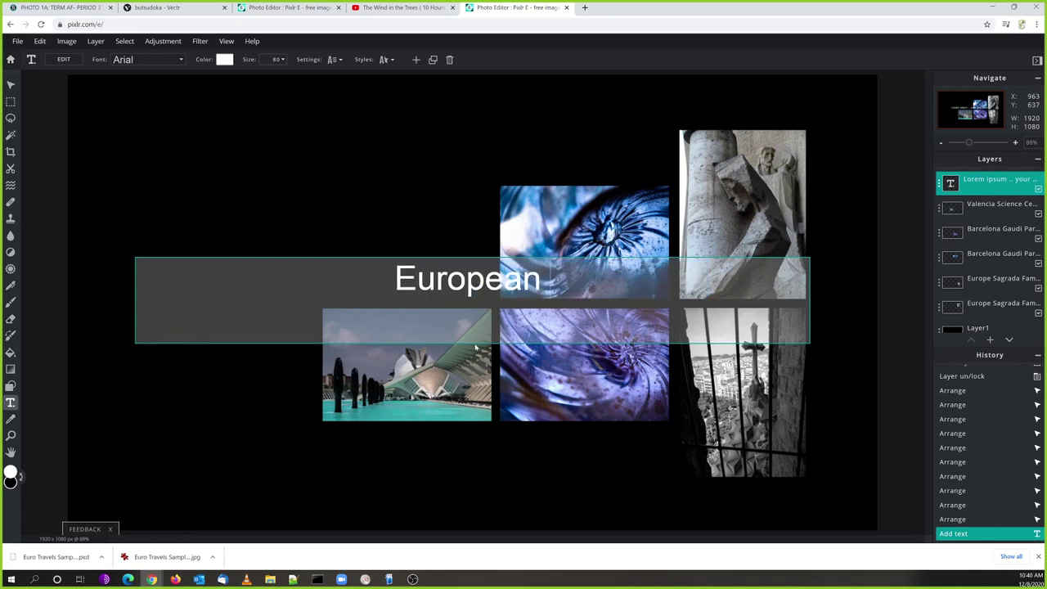
text( Travels)
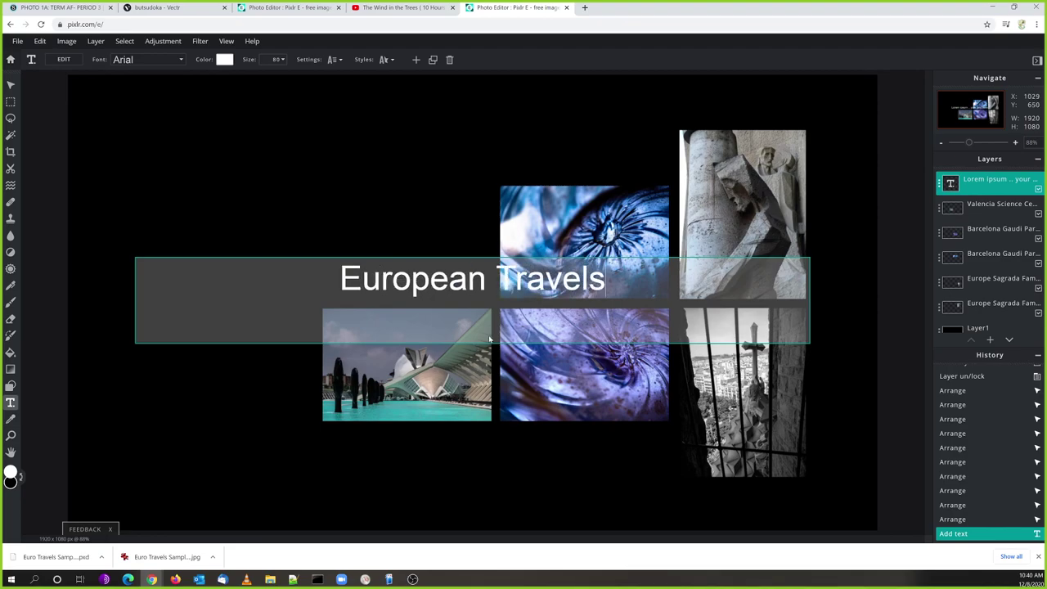
click(11, 85)
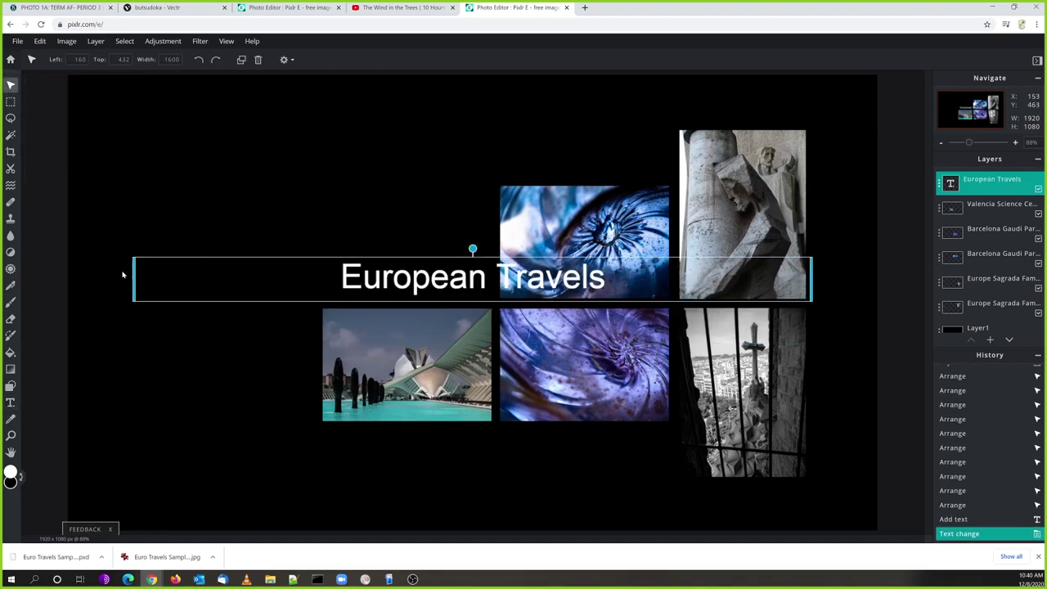
Narrow the title's text box to about 721 px and place it over the empty black area at about left 196, top 397
drag(130, 283, 434, 293)
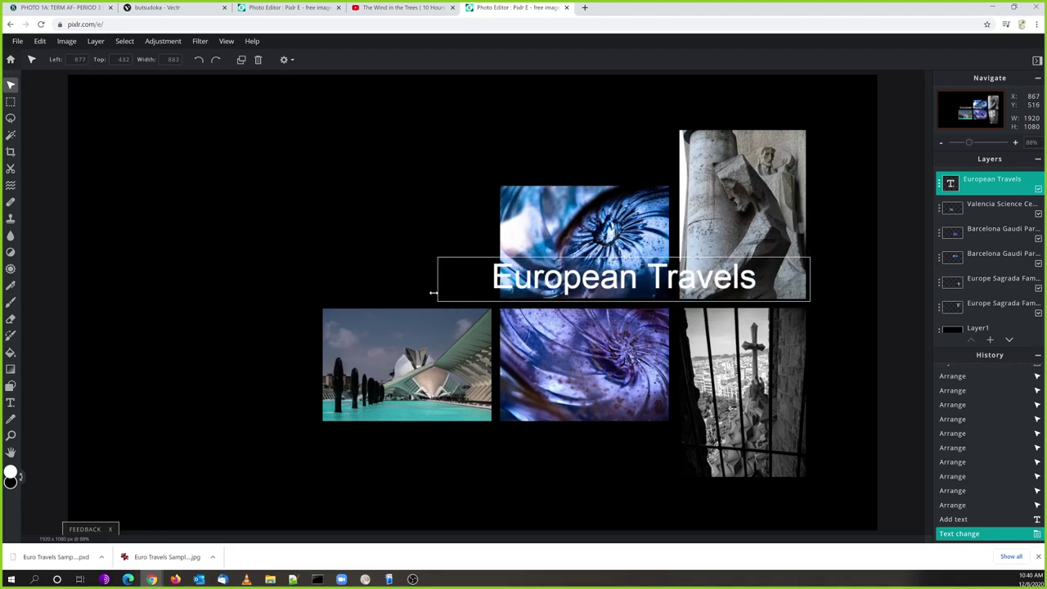
drag(567, 290, 299, 270)
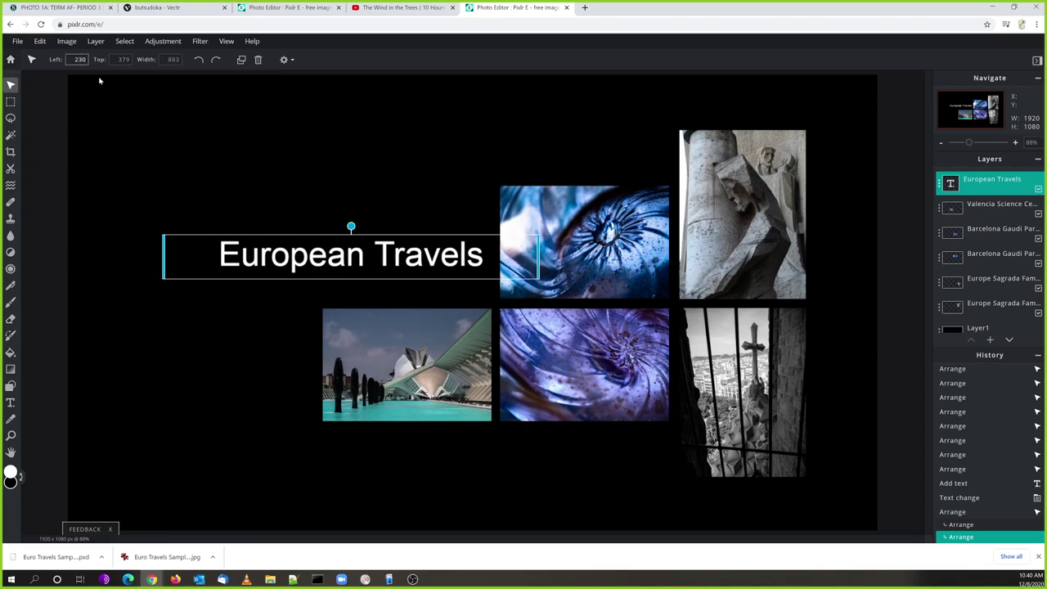
drag(295, 258, 252, 243)
drag(162, 235, 208, 250)
drag(335, 255, 283, 265)
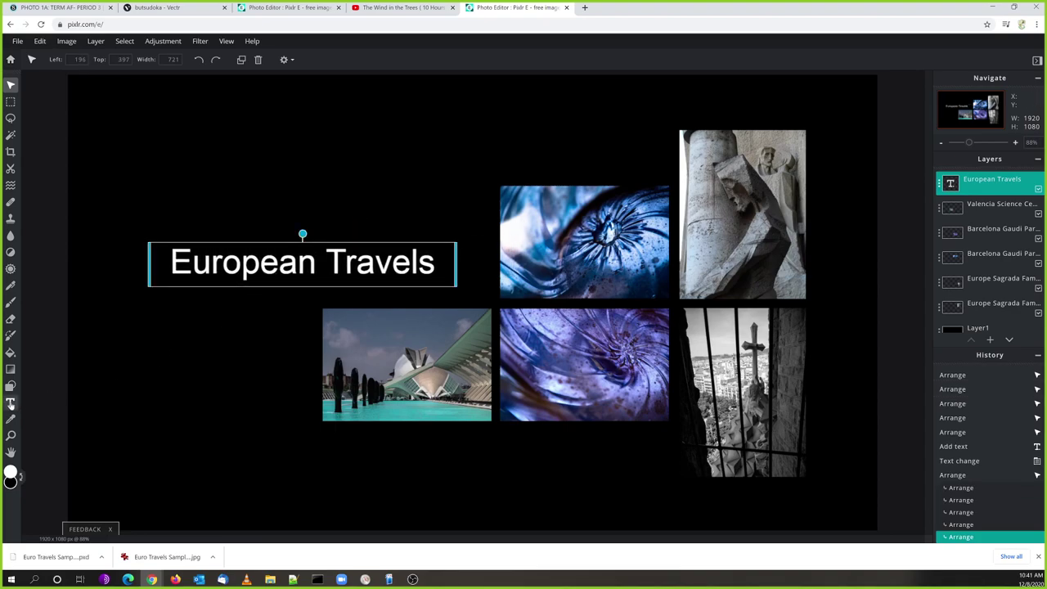
Align the "European Travels" title to the right within its text box
click(11, 404)
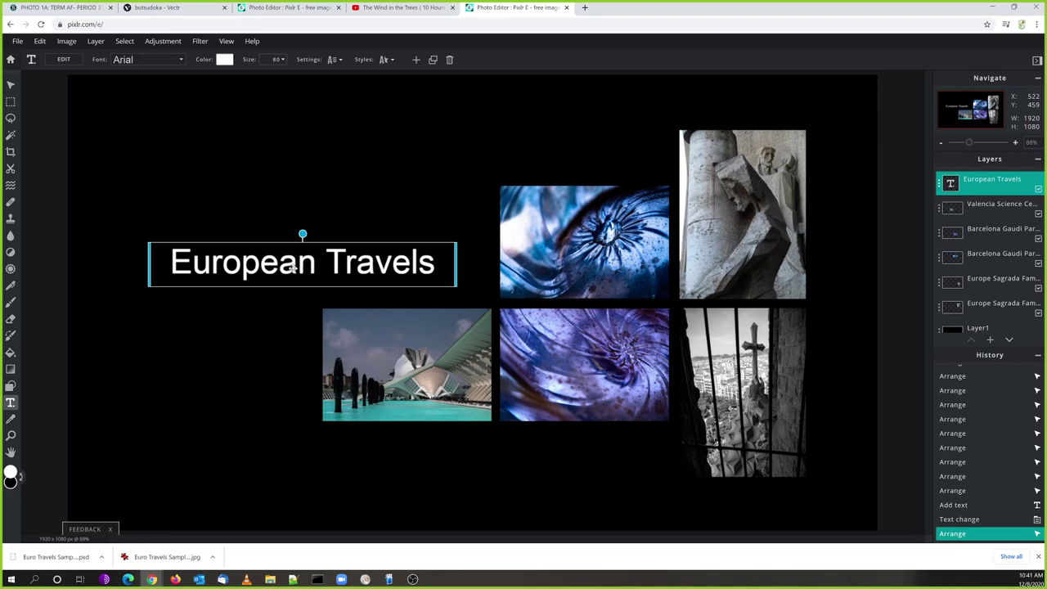
click(337, 60)
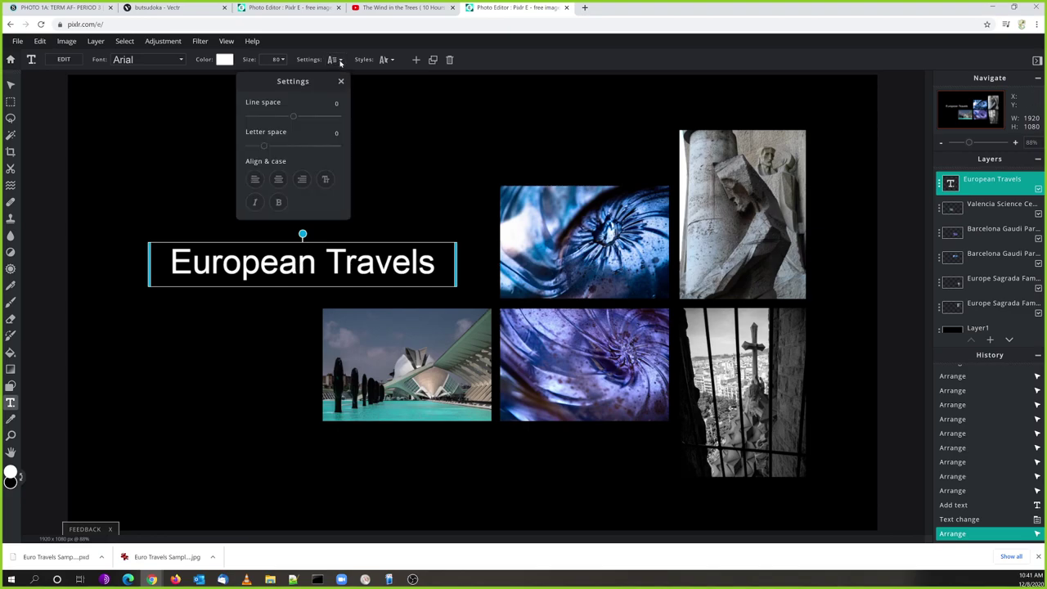
click(302, 180)
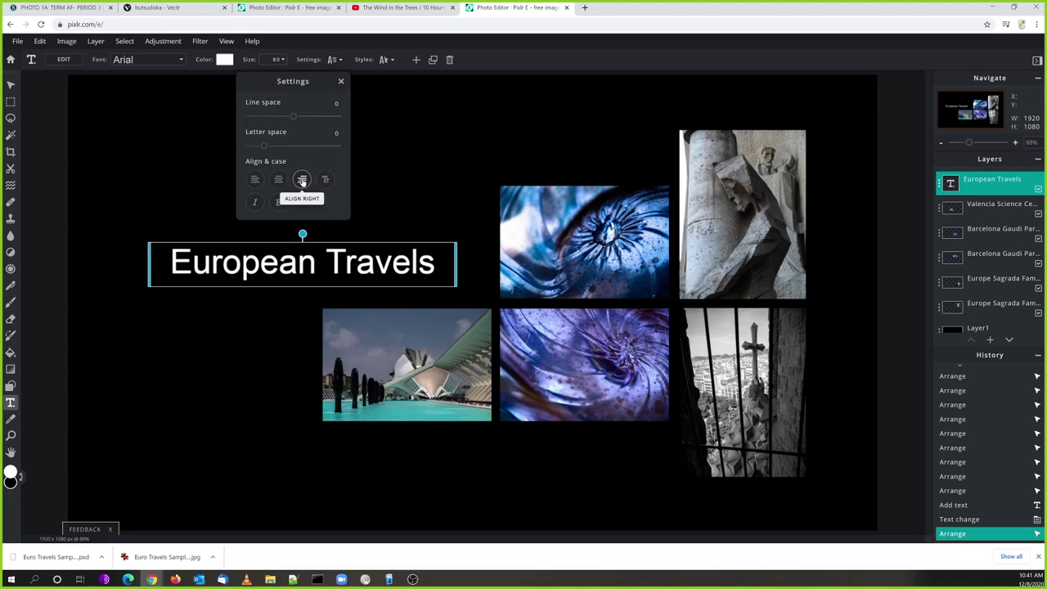
click(302, 180)
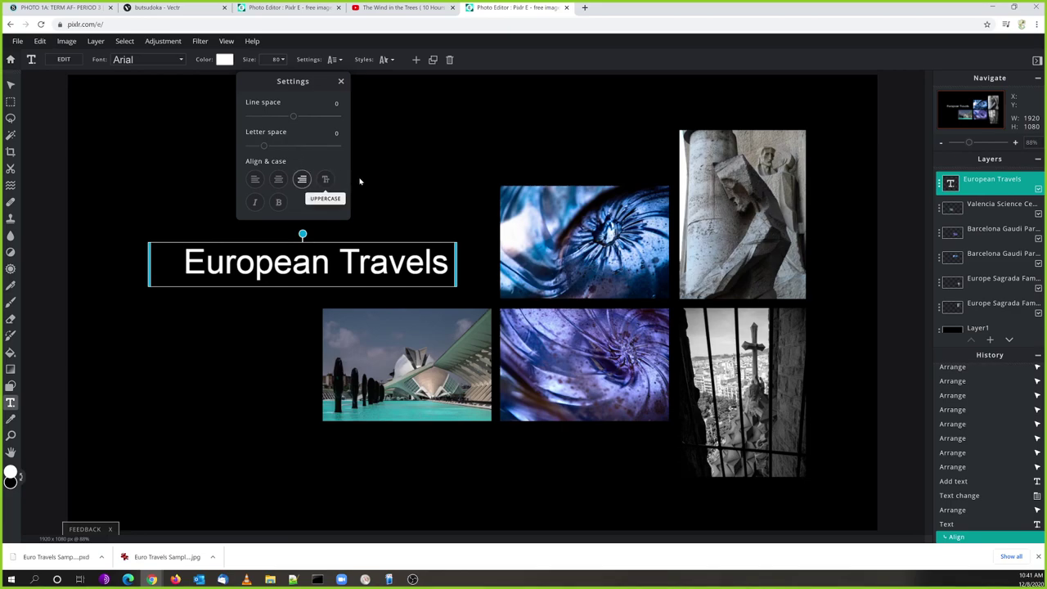
click(379, 268)
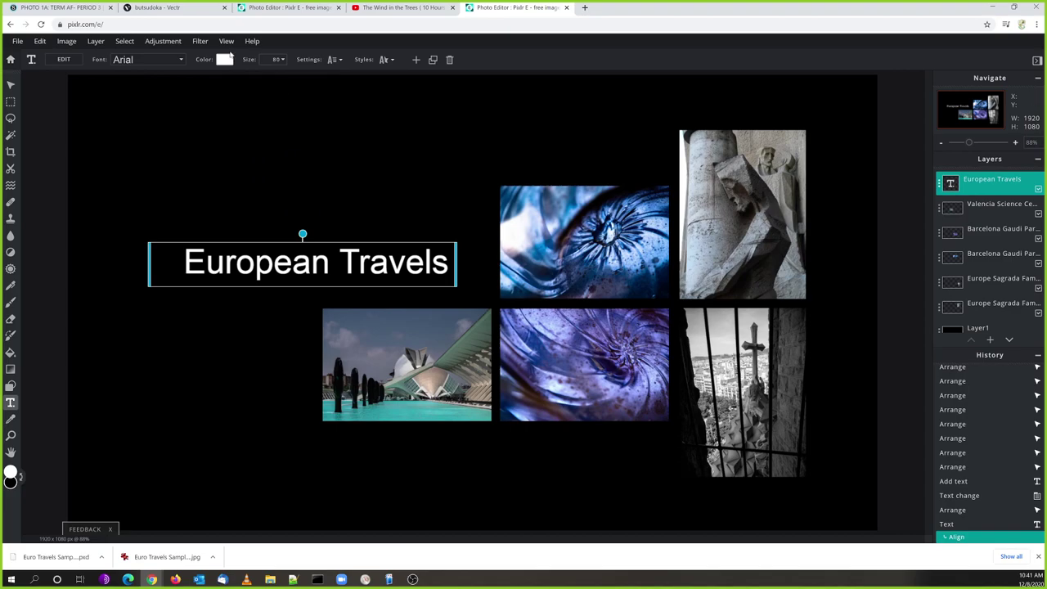
Preview fonts on the "European Travels" title and set it to Mountain
click(146, 62)
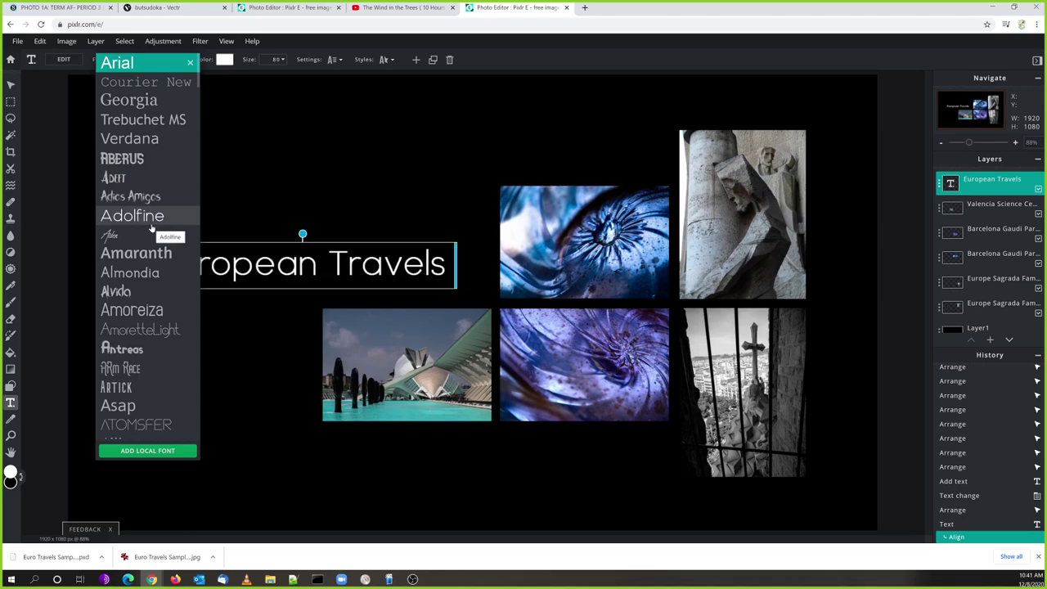
scroll(152, 227, down, 15)
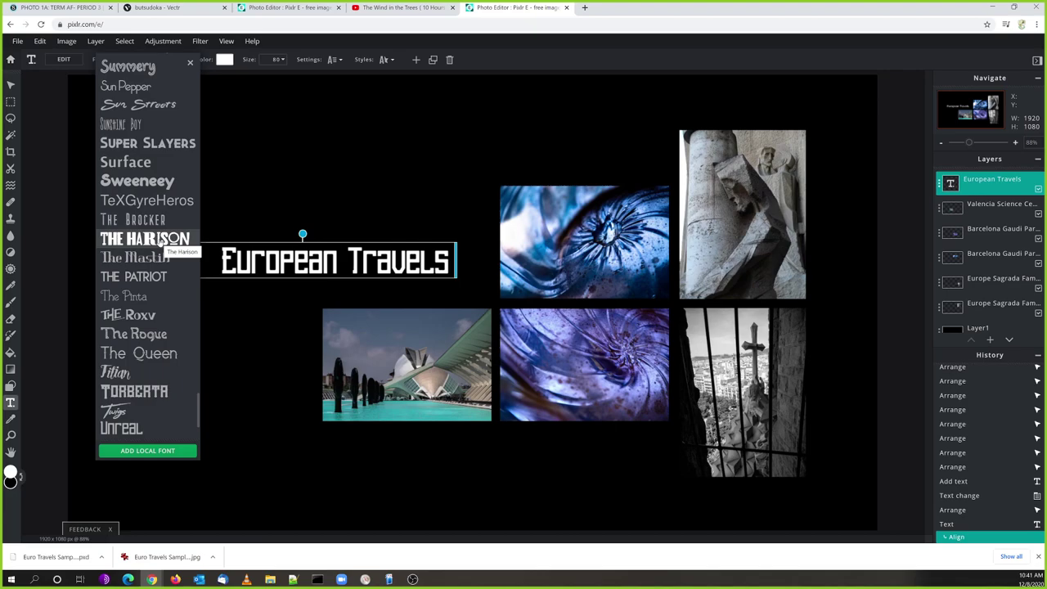
scroll(154, 250, up, 5)
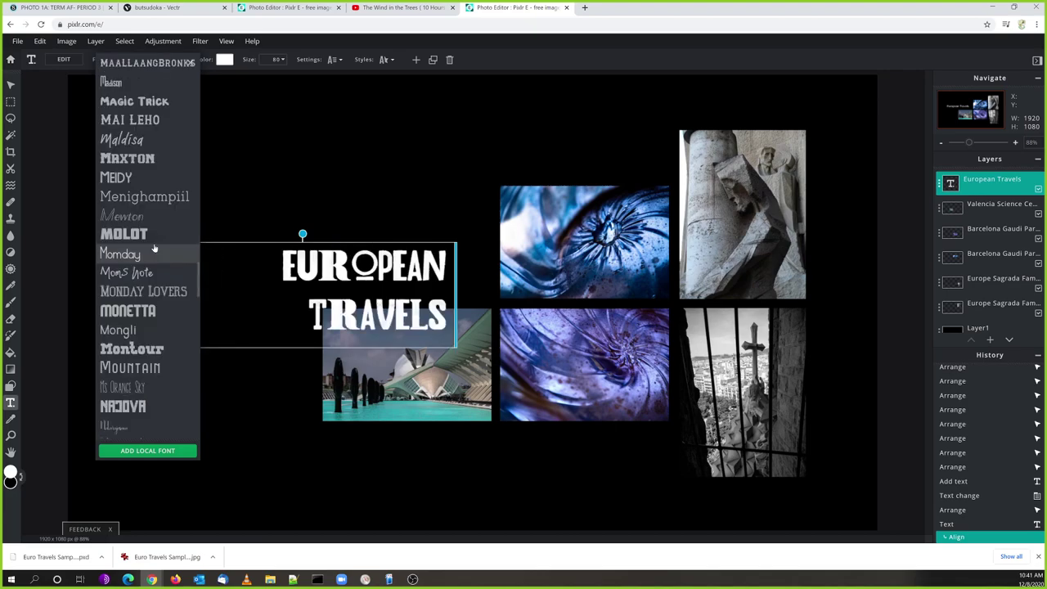
scroll(151, 188, up, 1)
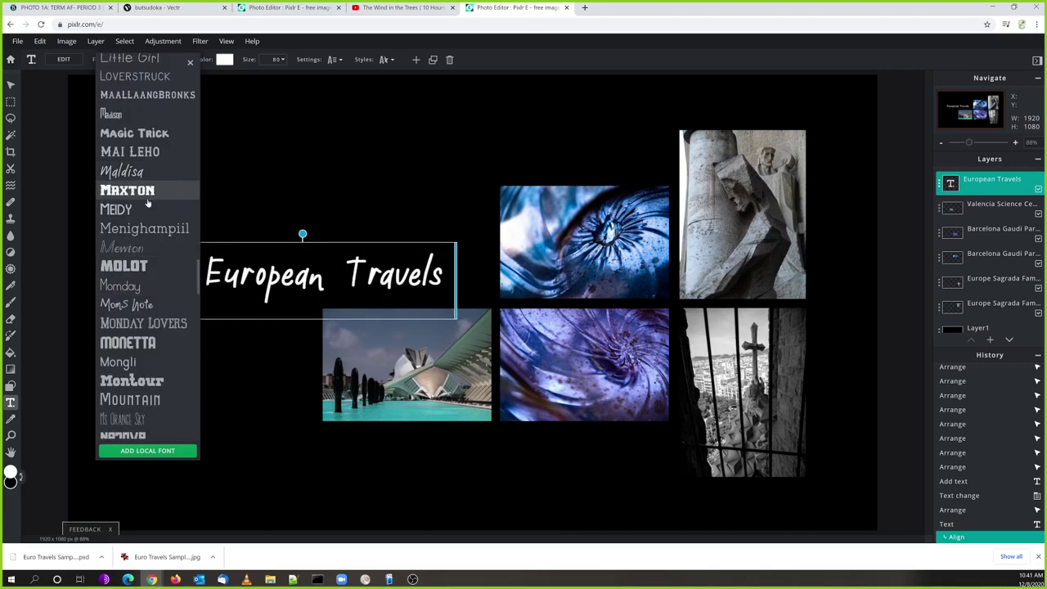
scroll(146, 211, down, 2)
scroll(147, 214, down, 1)
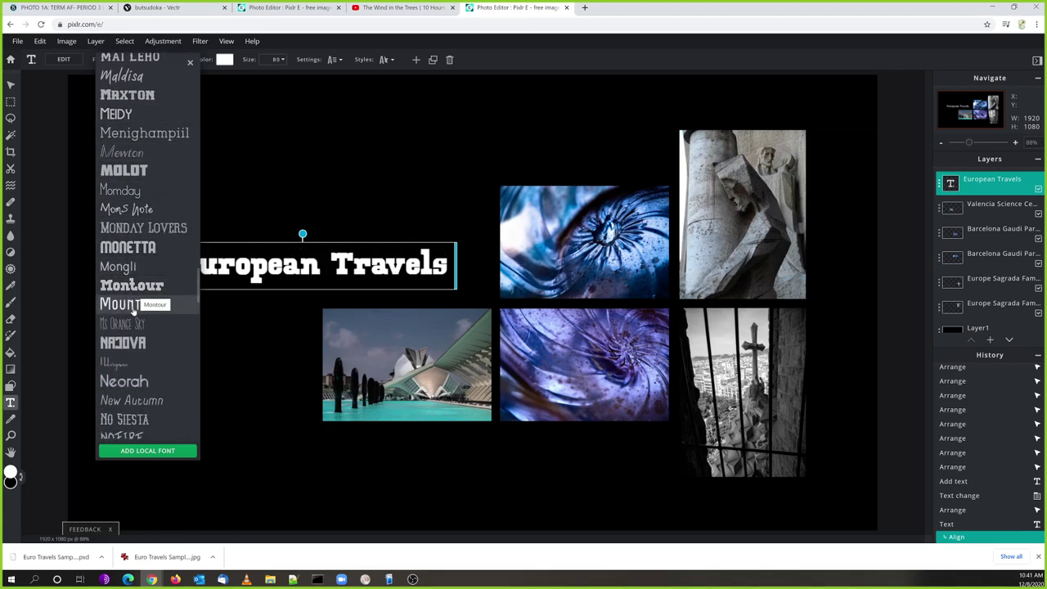
click(131, 304)
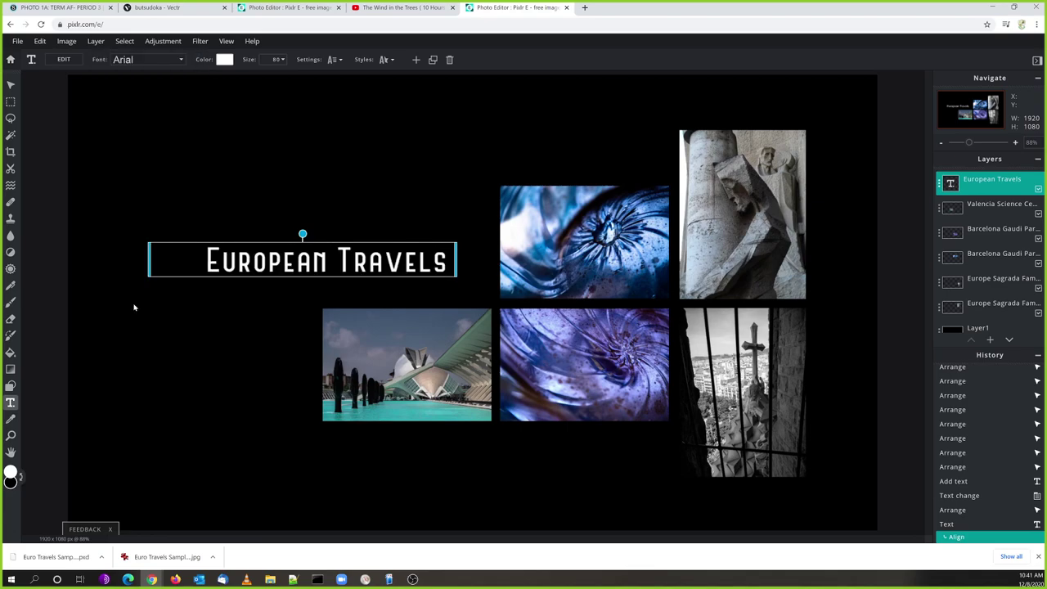
Compare further fonts on the title and reselect Mountain
click(157, 62)
scroll(131, 211, down, 6)
scroll(131, 211, up, 6)
scroll(131, 211, up, 1)
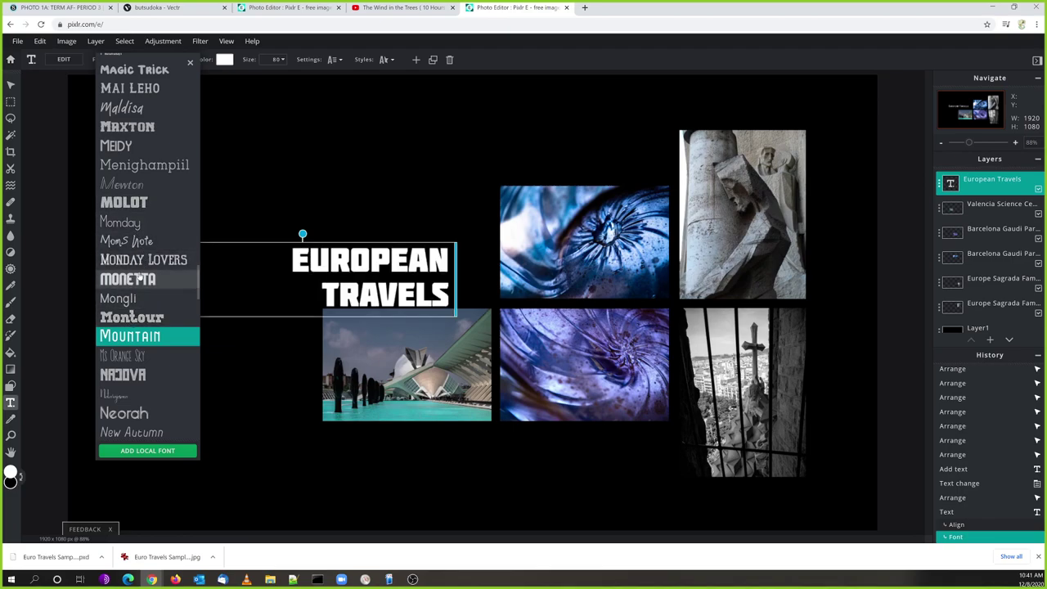
click(131, 336)
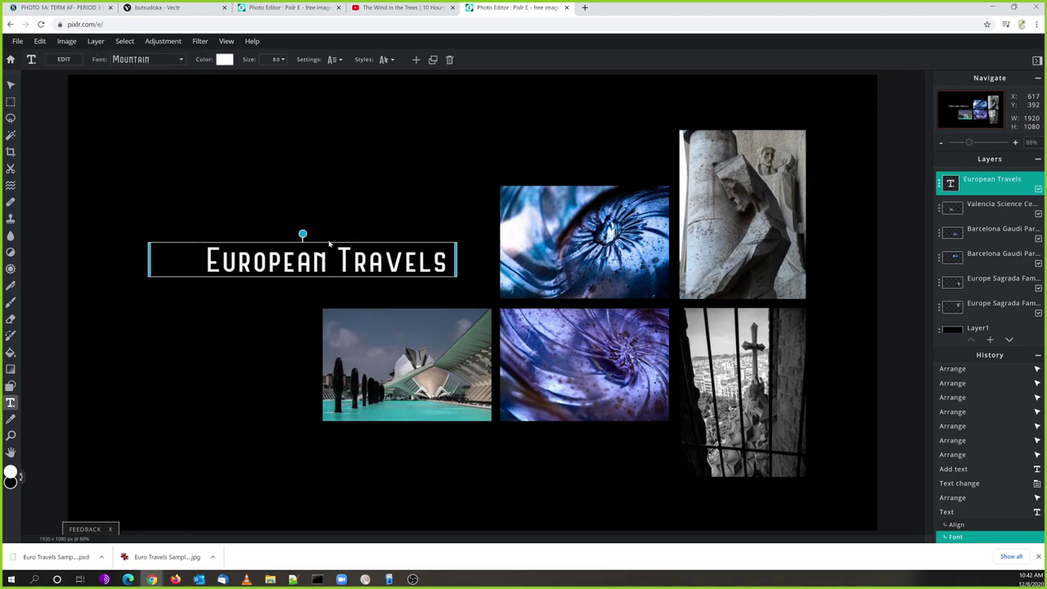
Move the title down to just above the Valencia photo, with its last letter near that photo's right edge, and deselect it
drag(329, 268, 362, 284)
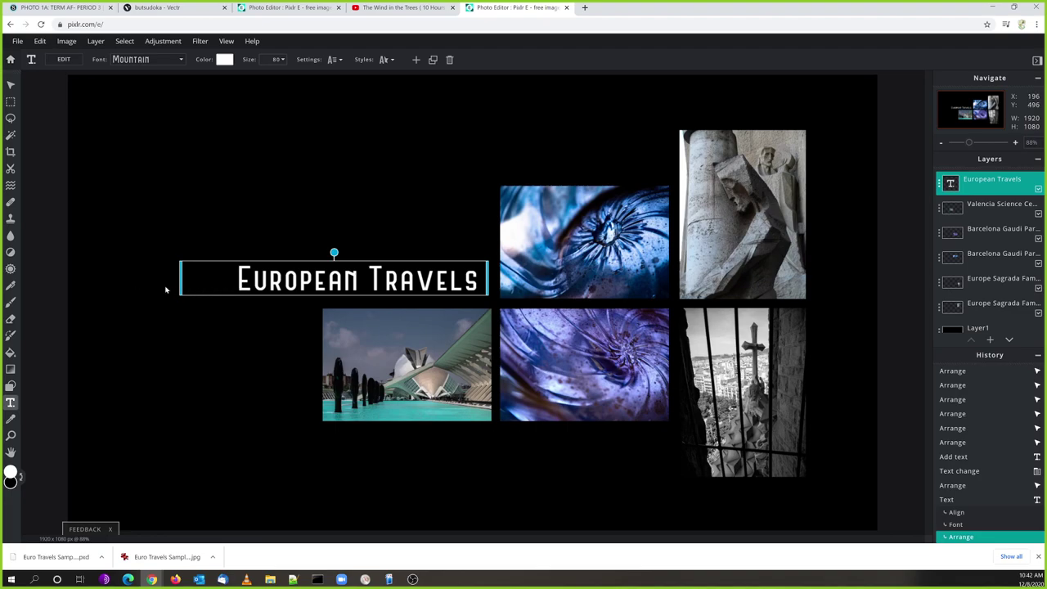
drag(309, 282, 327, 289)
click(446, 198)
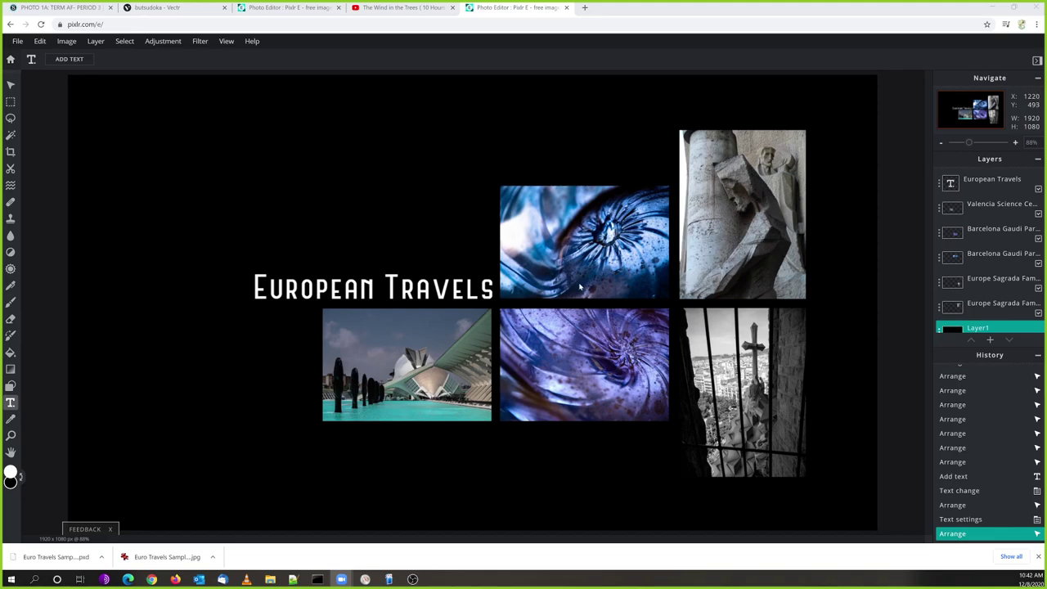
Set the "European Travels" title's font size to 100
click(250, 286)
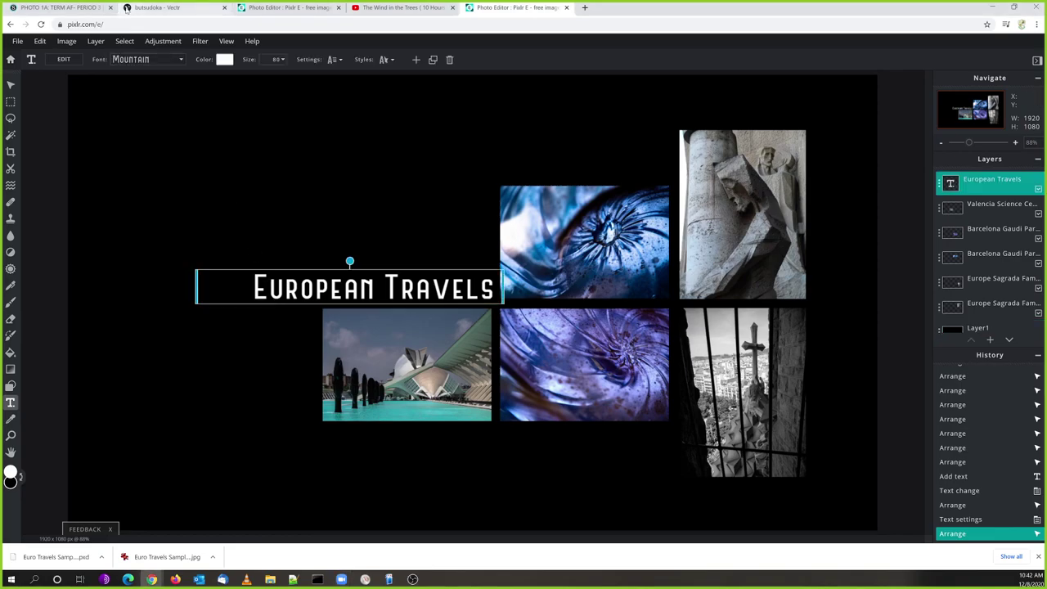
click(280, 61)
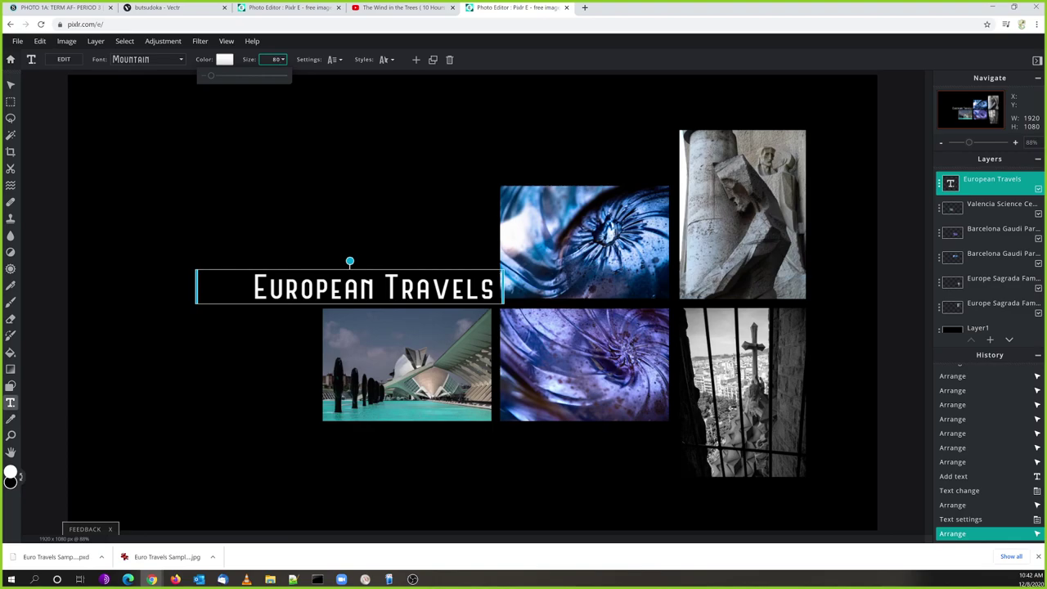
double_click(277, 60)
text(100)
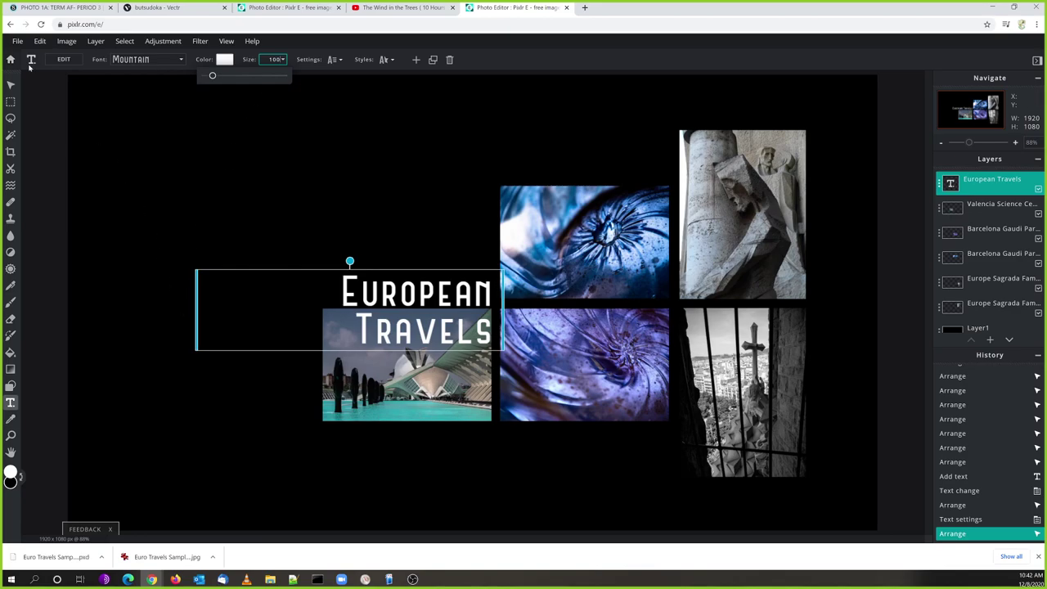
Widen the title's text box to about 774 px so it fits one line, and raise it to about left 255, top 444
click(11, 84)
drag(196, 336, 172, 331)
drag(277, 315, 279, 288)
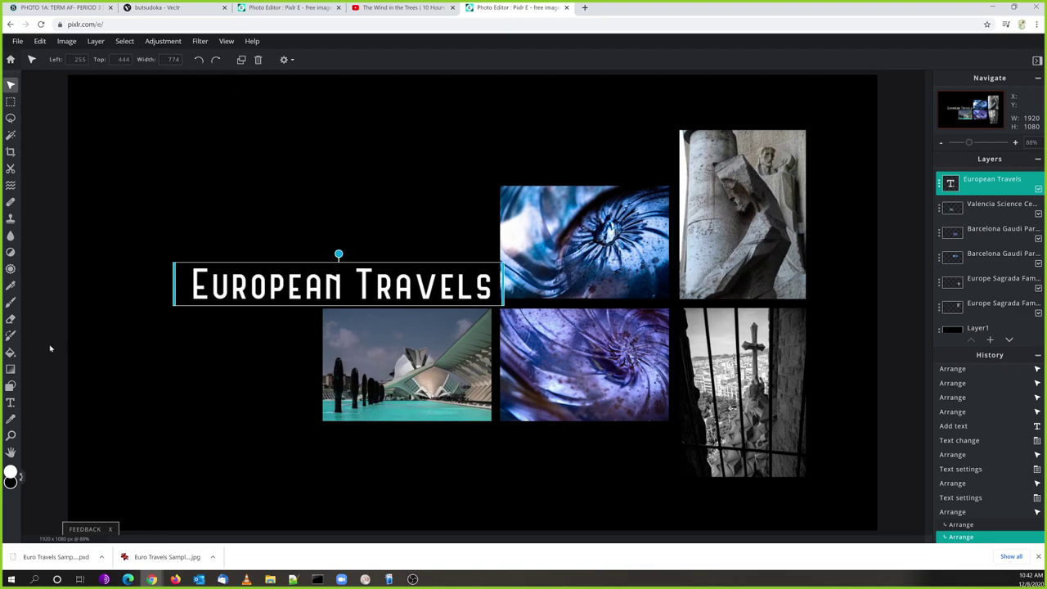
Set the "European Travels" title's font size to 80
click(11, 403)
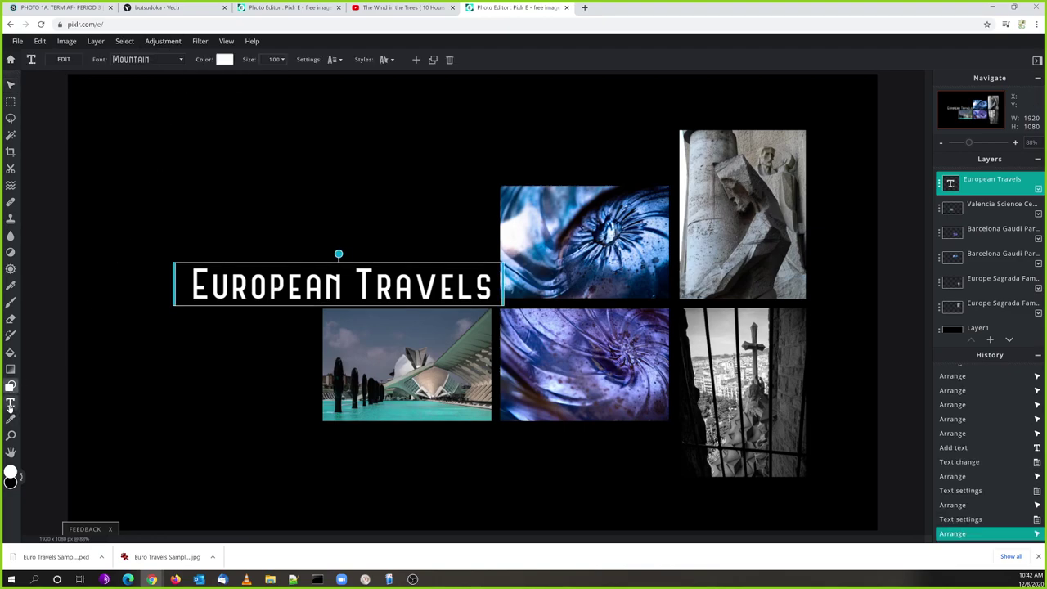
click(273, 60)
double_click(272, 60)
text(80)
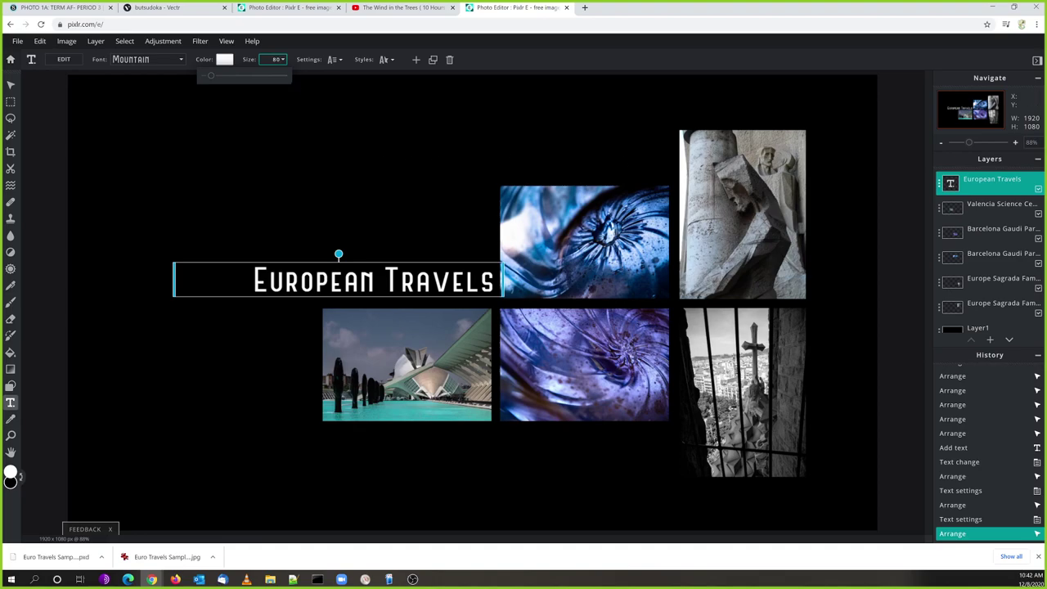
Lower the title until its baseline lines up with the blue photo's bottom edge, and check the alignment up close
key(alt+Tab)
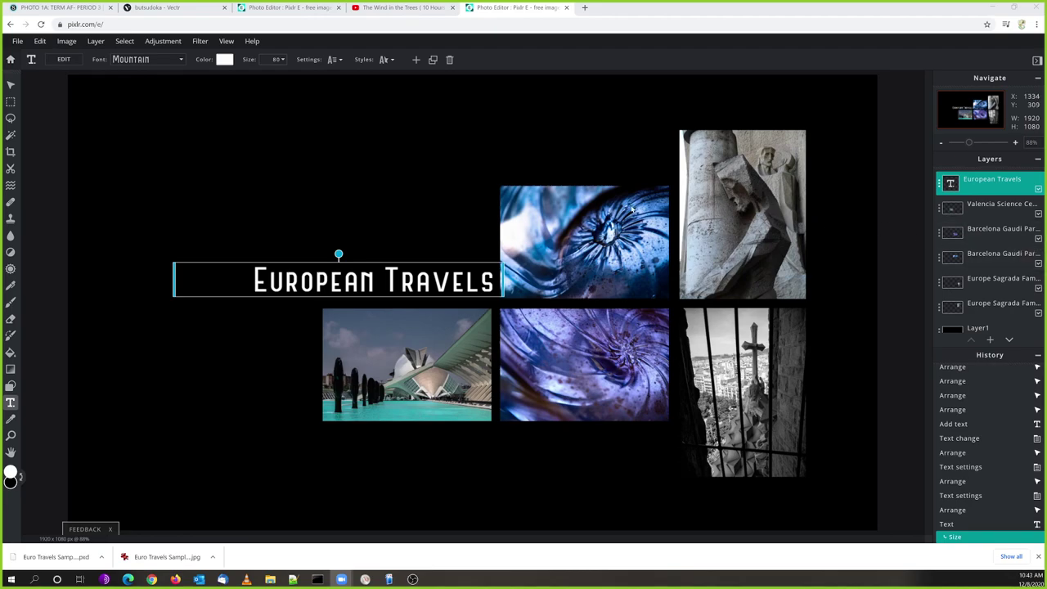
click(275, 200)
drag(413, 284, 414, 290)
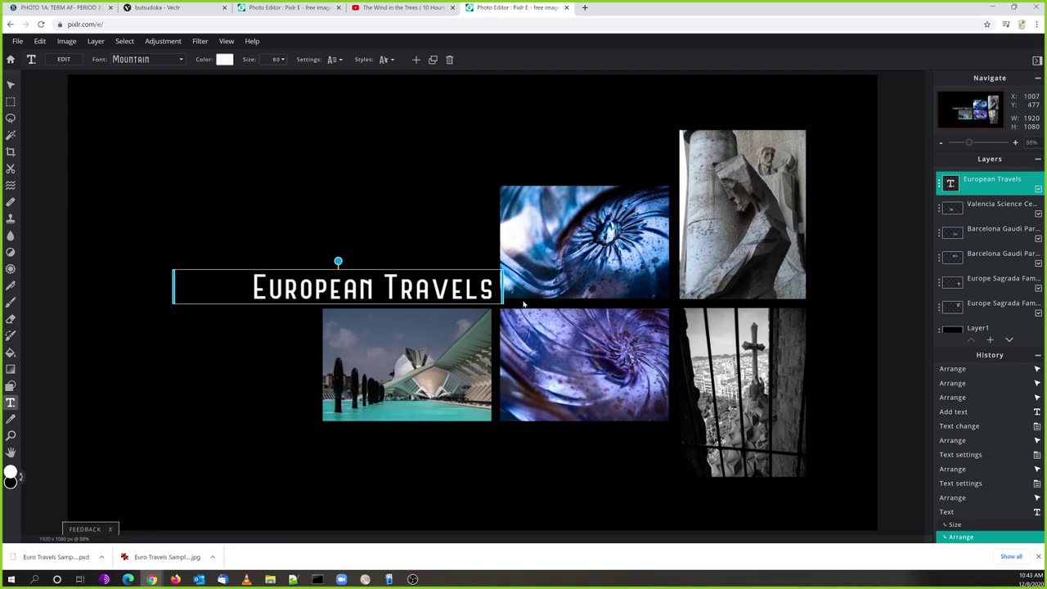
scroll(515, 300, up, 3)
scroll(506, 304, up, 2)
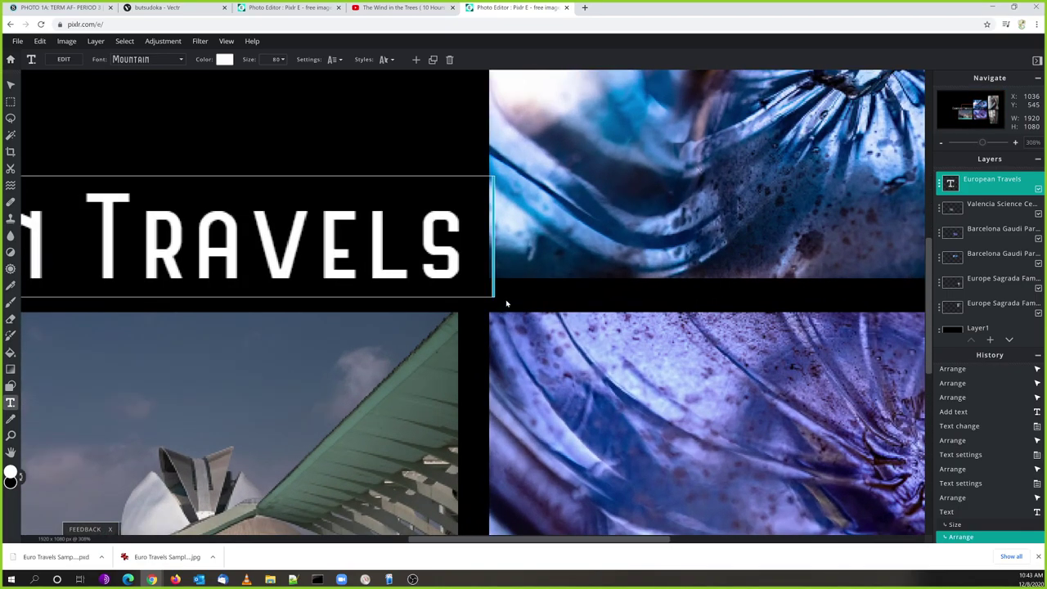
scroll(506, 303, down, 5)
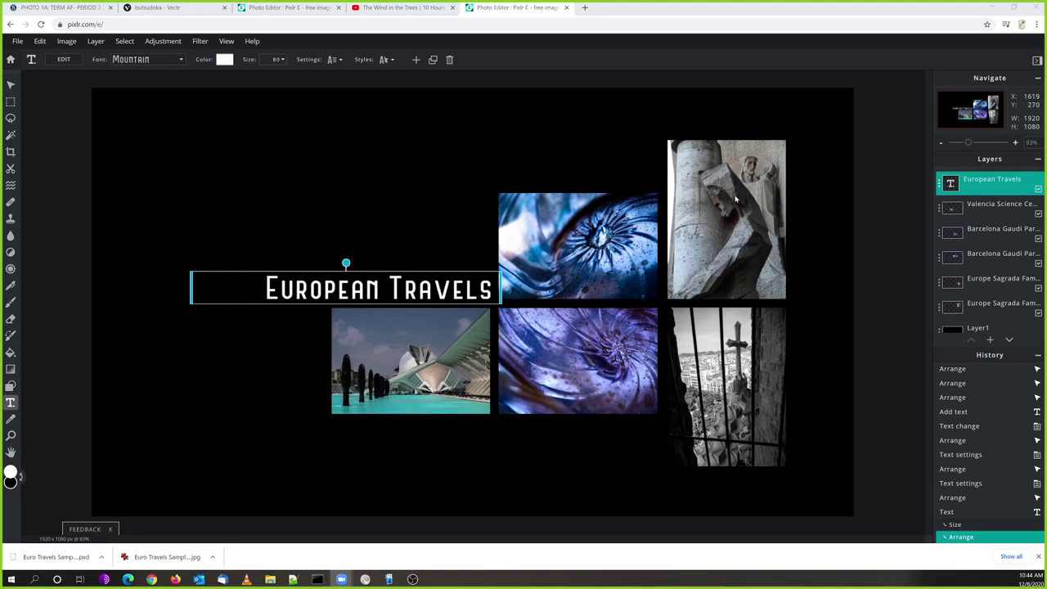
Select the statue photo's layer with the Arrange tool, without adding another text layer
click(891, 199)
click(731, 204)
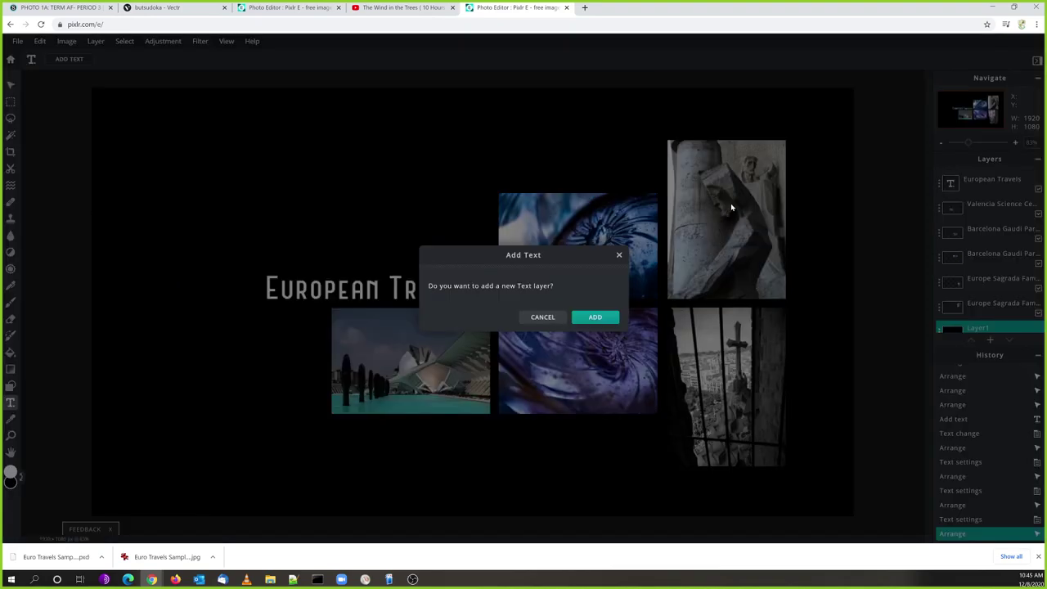
click(545, 320)
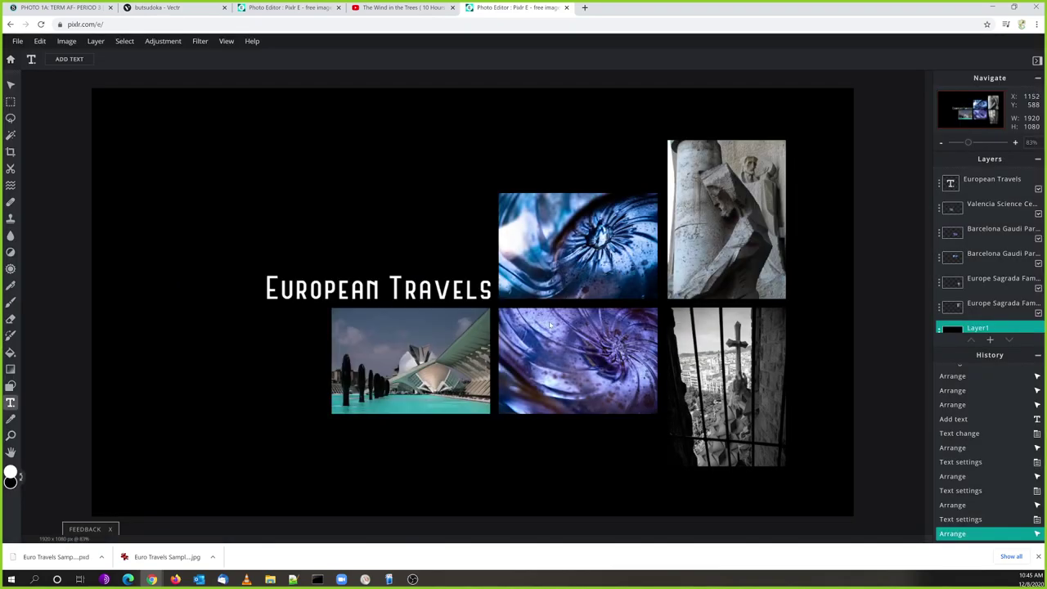
click(11, 86)
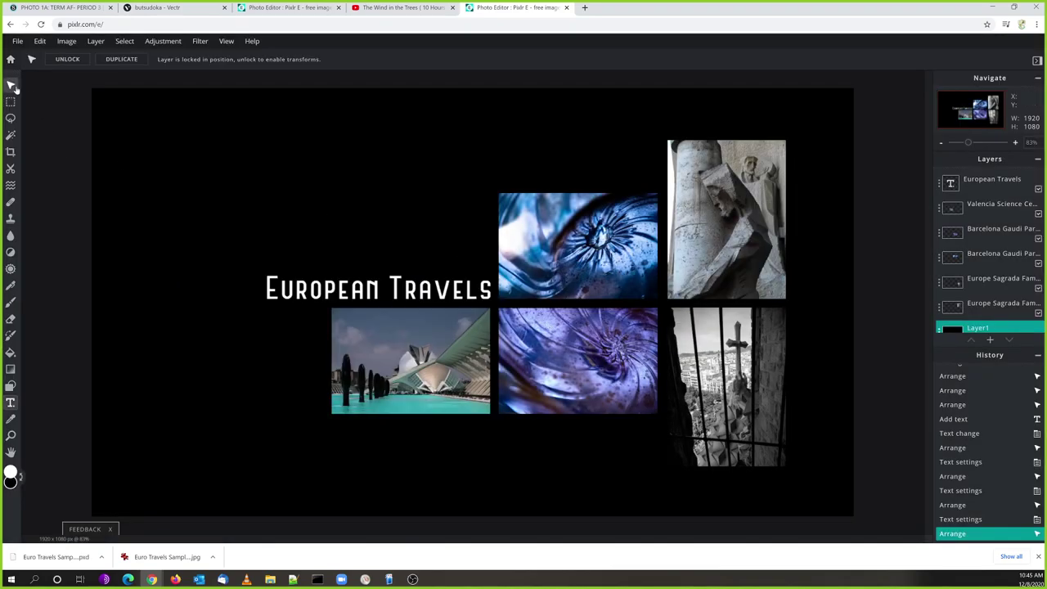
click(712, 211)
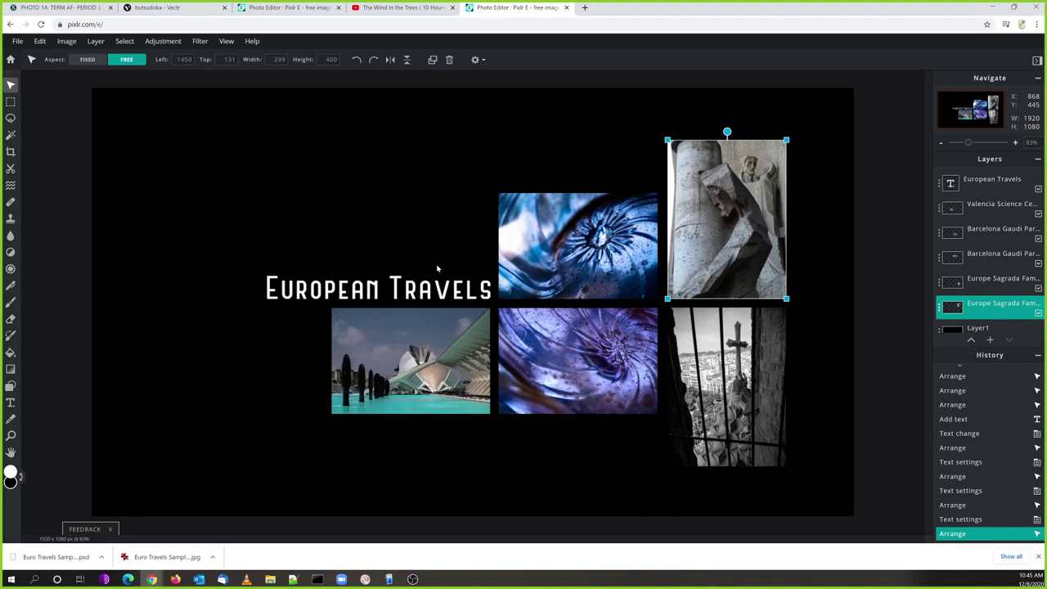
Try out "Saville Church Roof 2 small.jpg" as an image layer beside the statue photo, and delete it
click(888, 280)
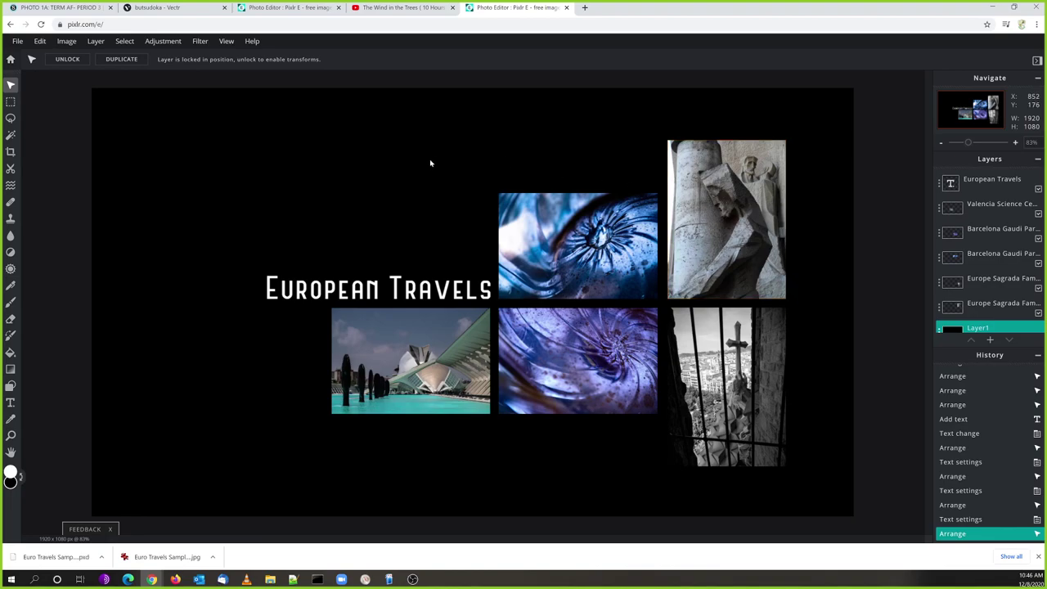
click(990, 341)
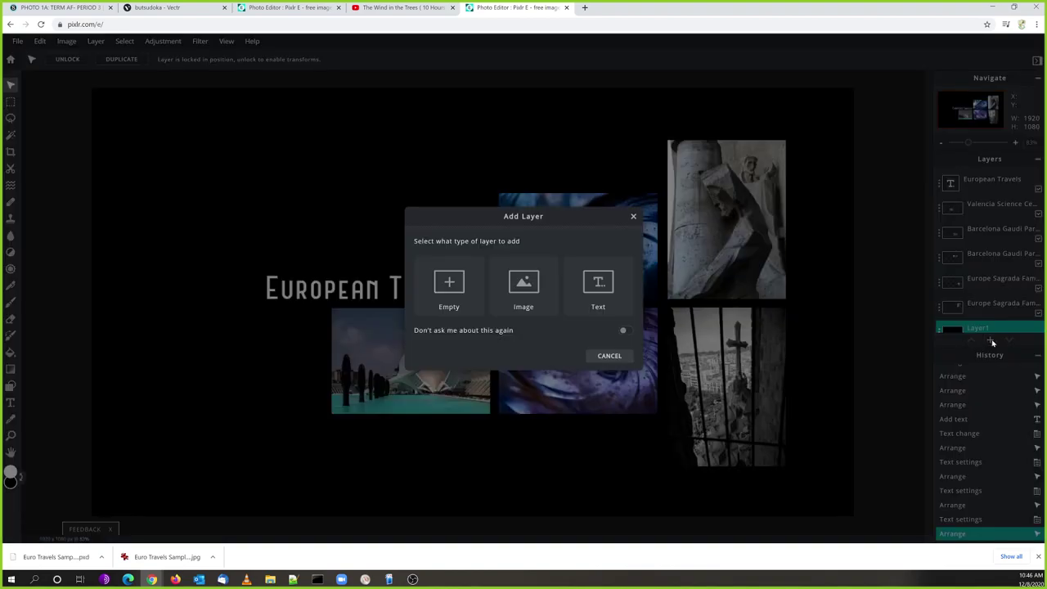
click(528, 288)
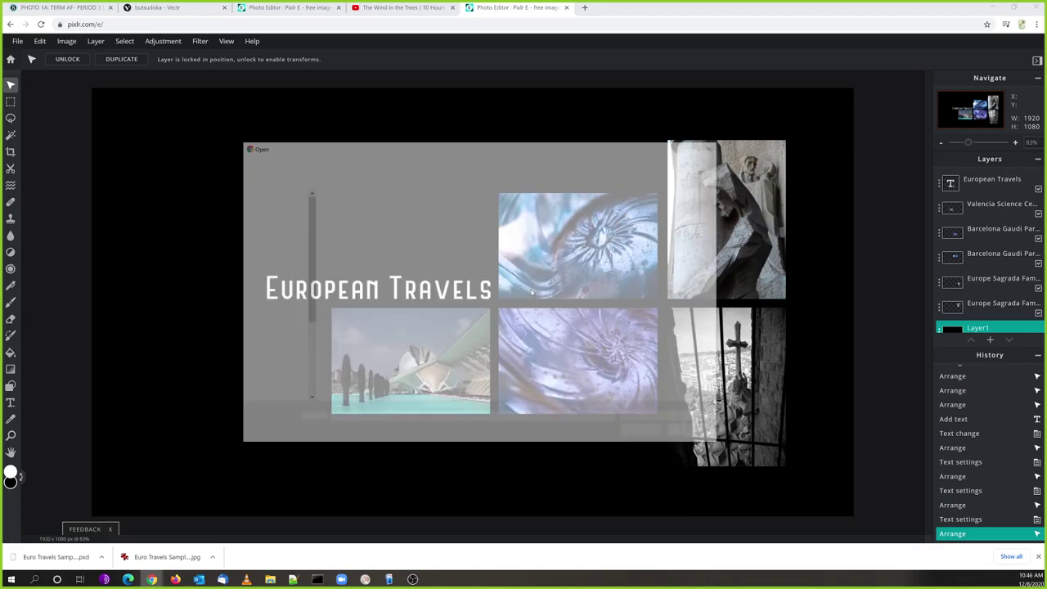
click(407, 292)
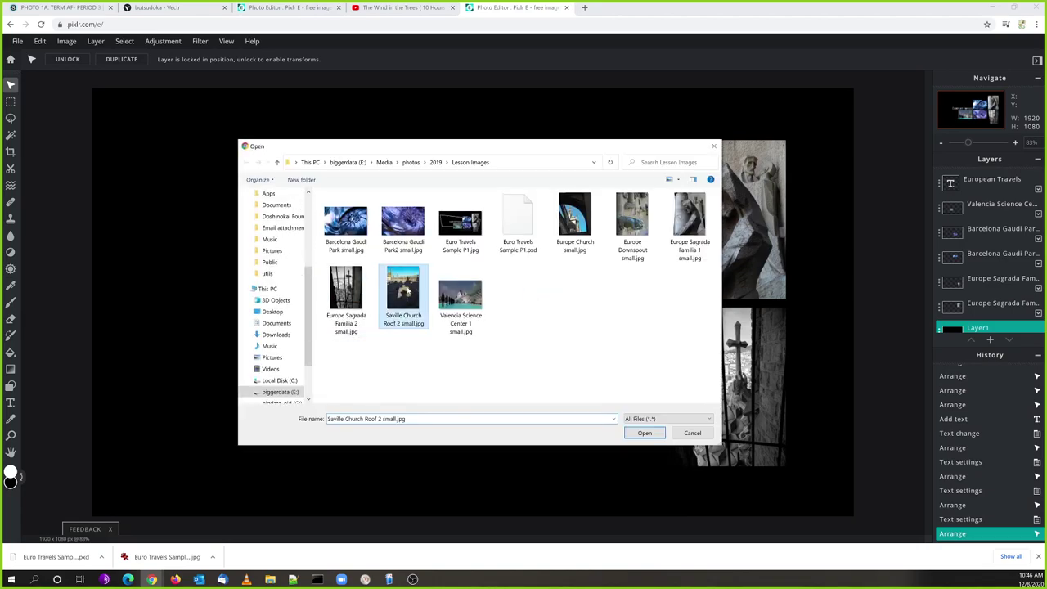
click(643, 433)
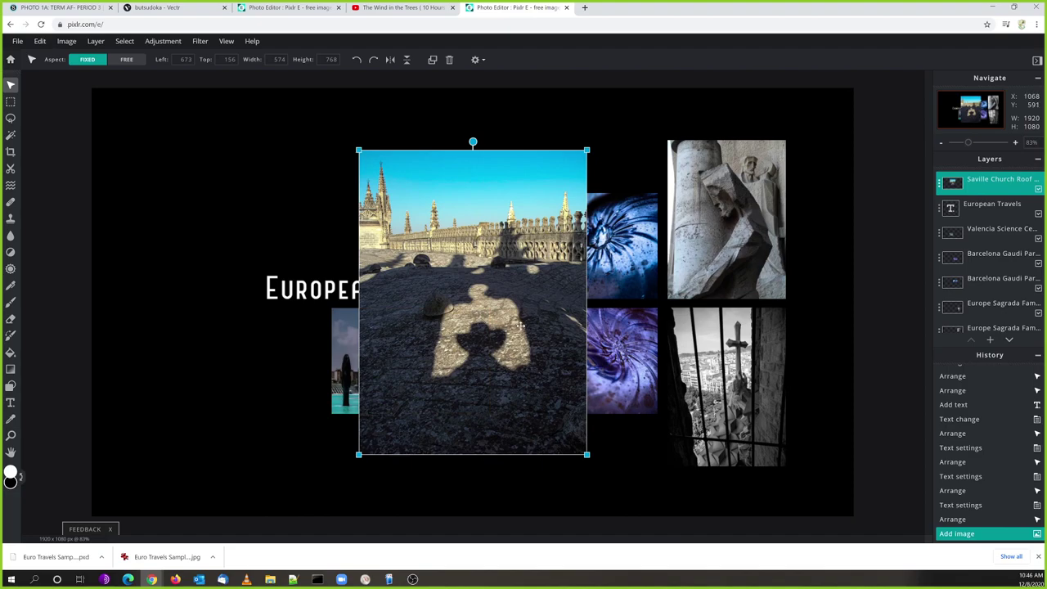
drag(491, 305, 561, 283)
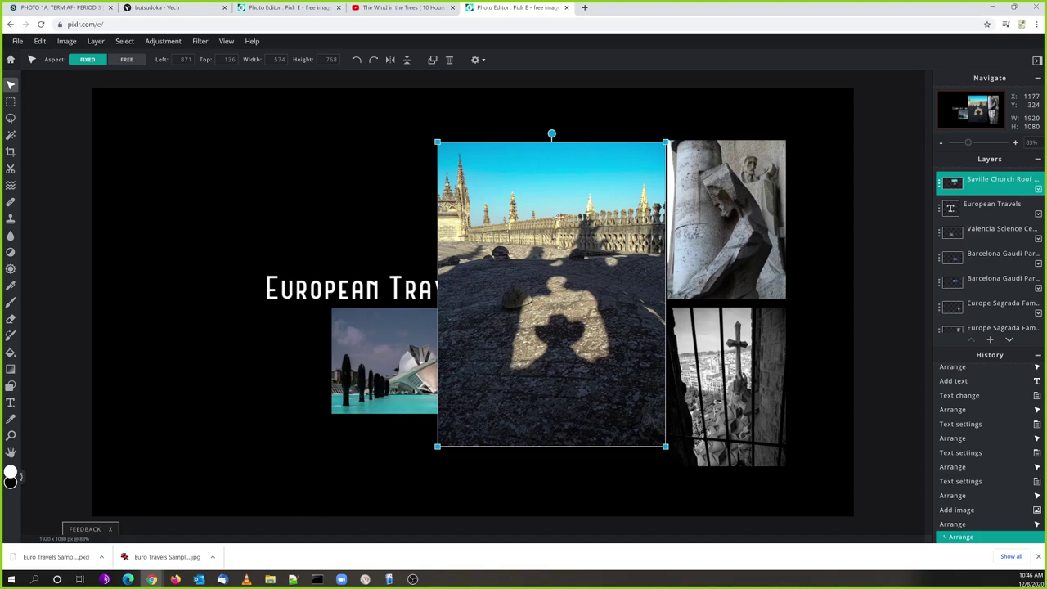
key(Delete)
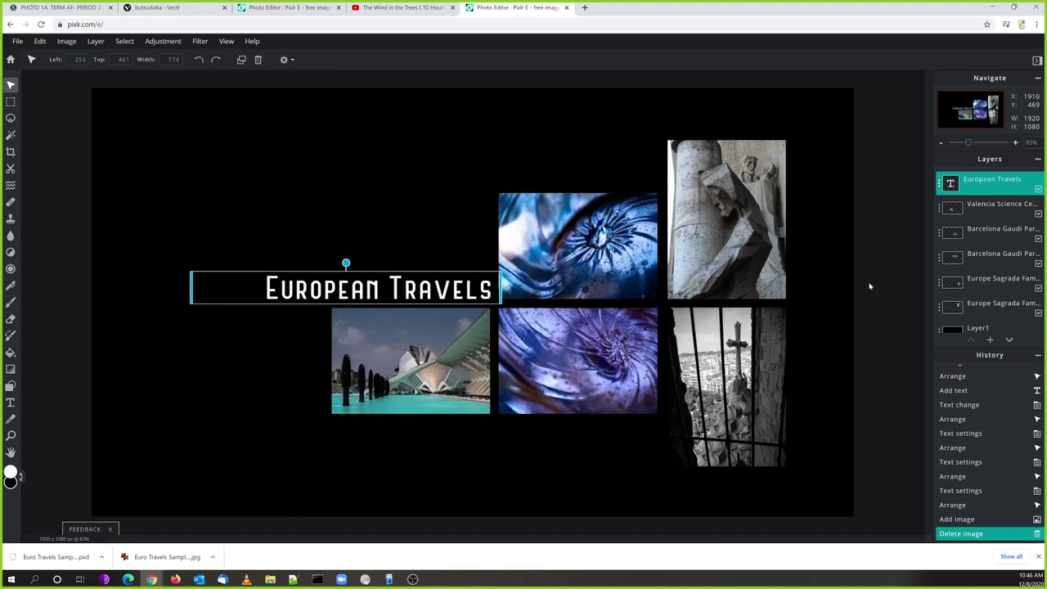
Try out "Europe Church small.jpg" as an image layer on both sides of the collage, and delete it
click(990, 339)
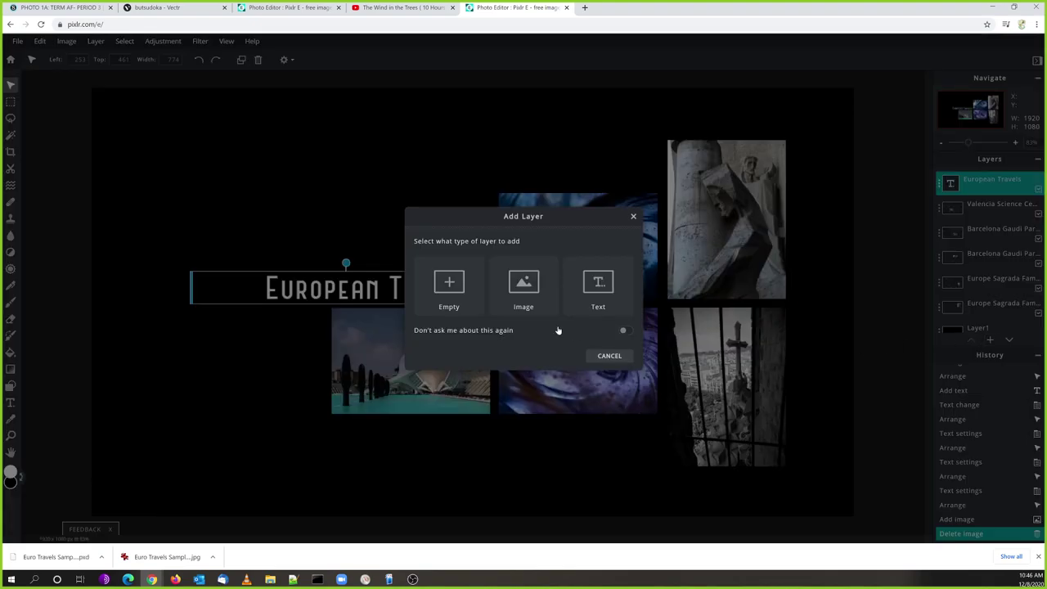
click(524, 288)
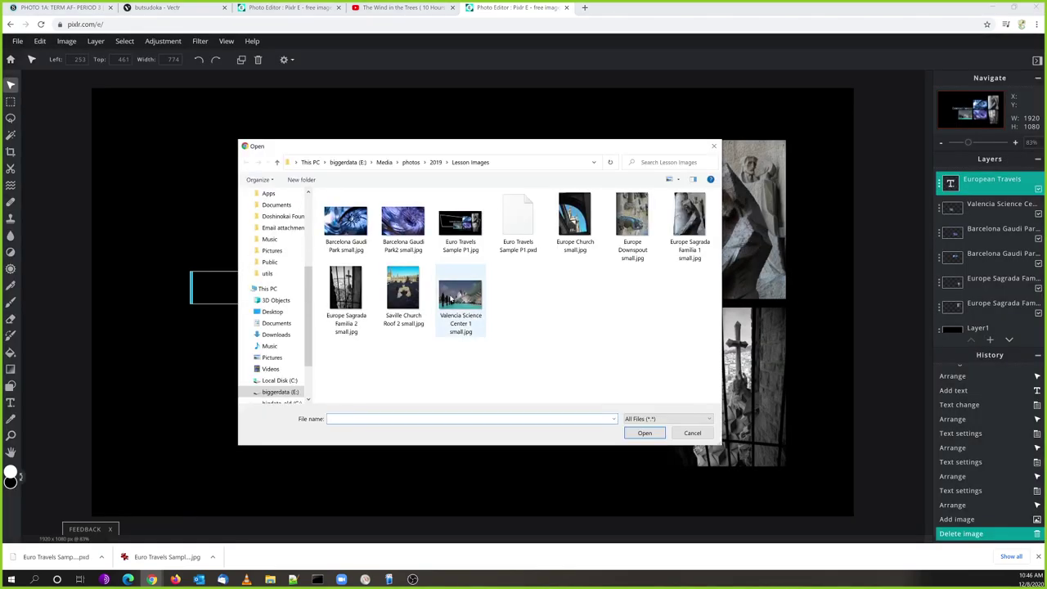
click(563, 219)
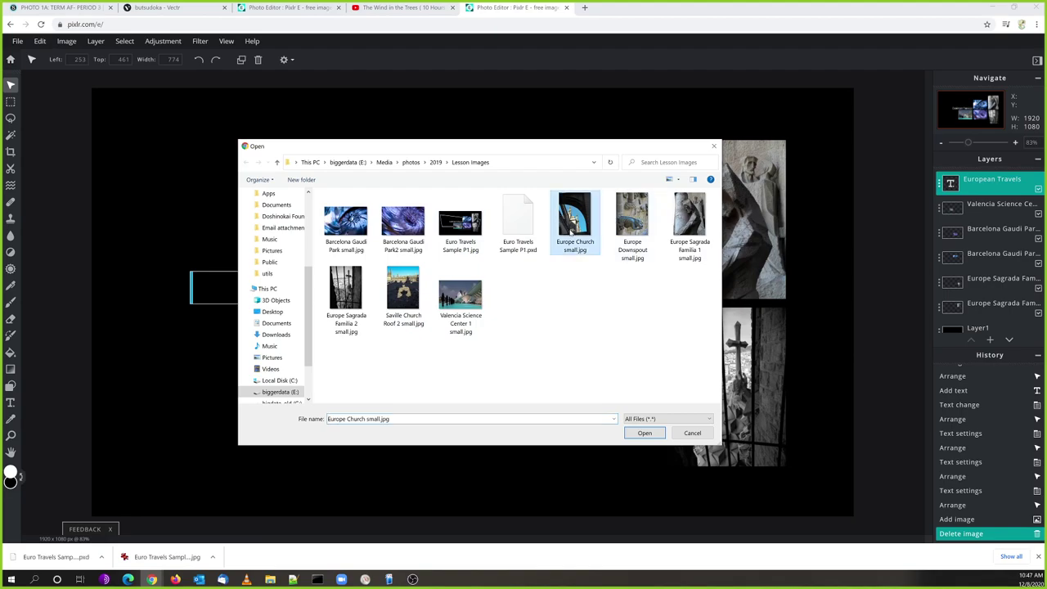
click(643, 434)
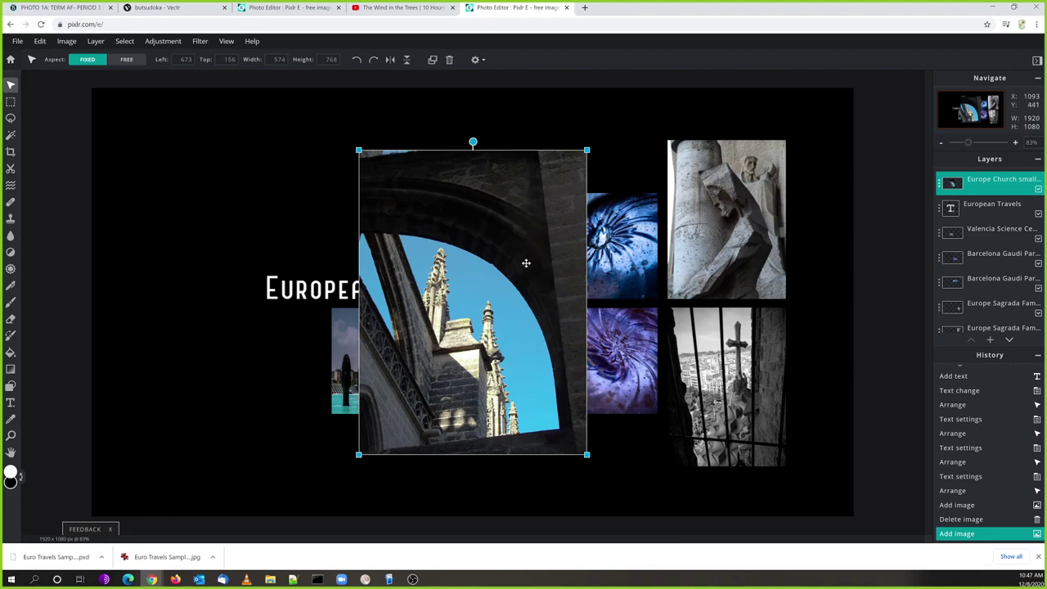
drag(455, 316, 704, 270)
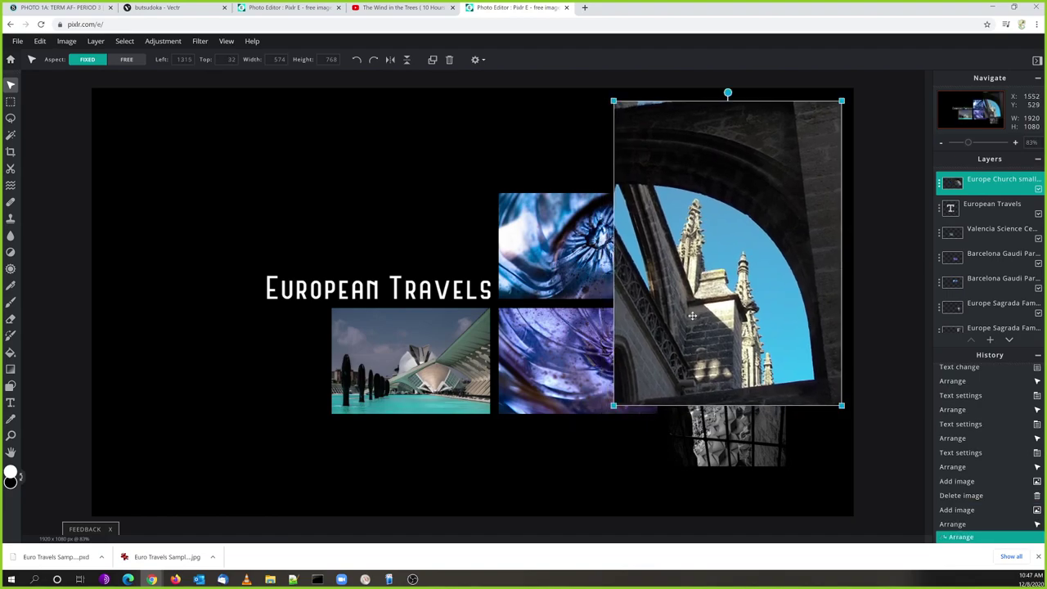
drag(725, 211, 232, 276)
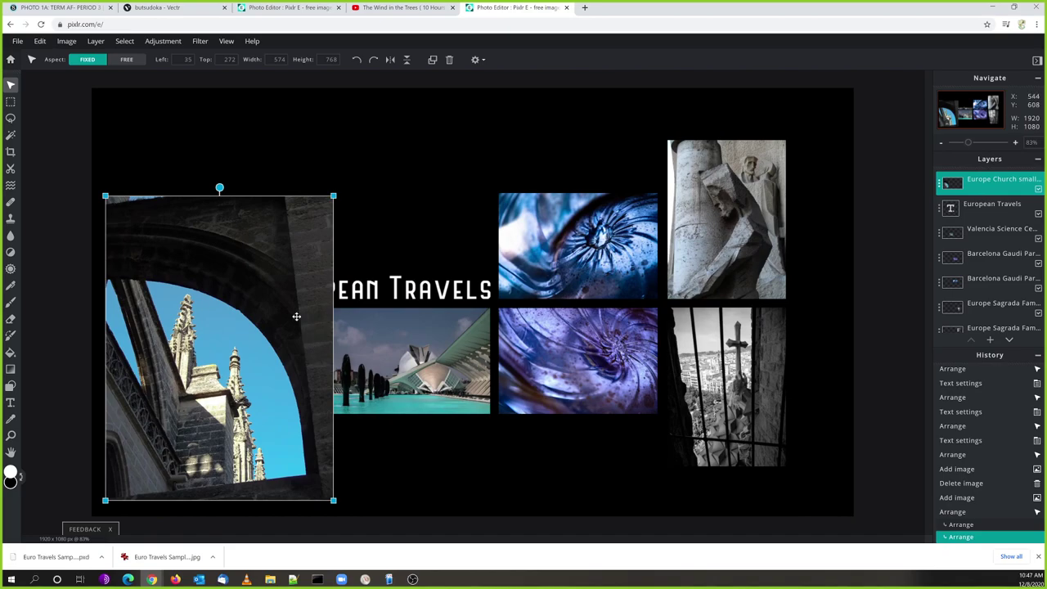
drag(186, 380, 691, 288)
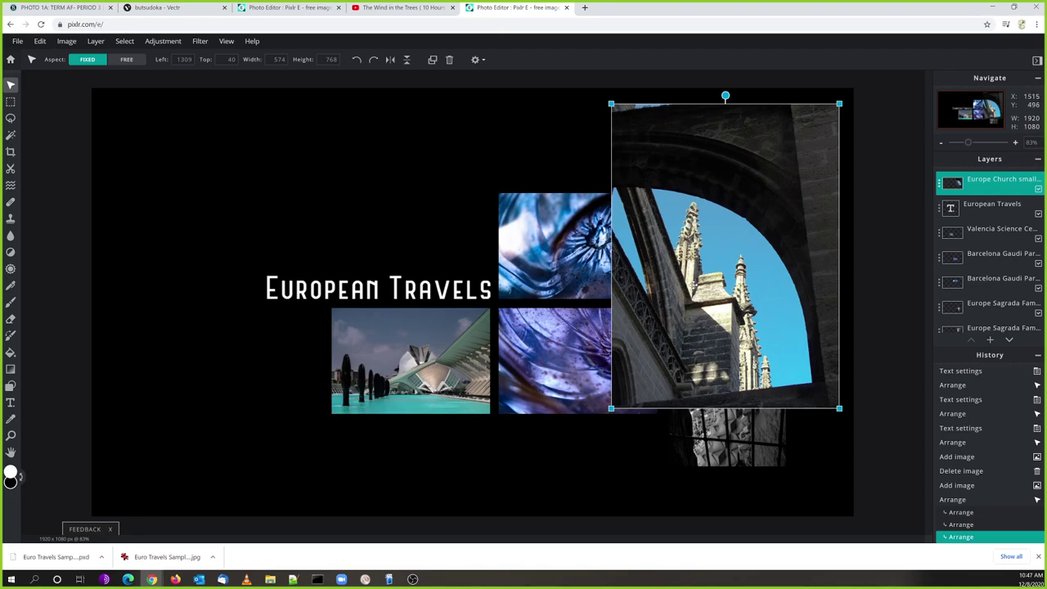
key(Delete)
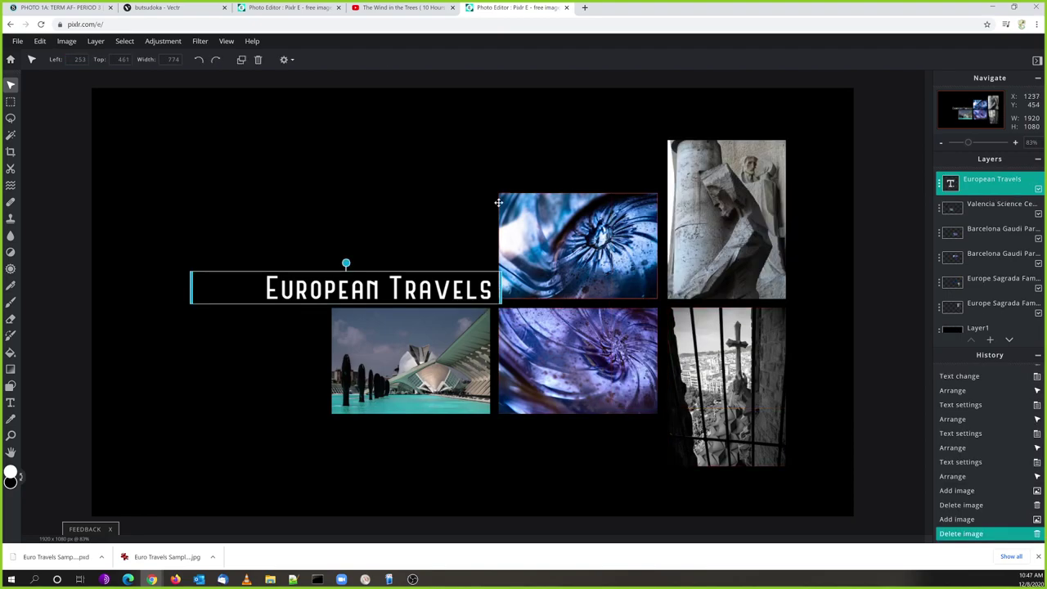
Try mirroring the statue photo horizontally and placing it above the start of the title, and undo both changes
click(334, 167)
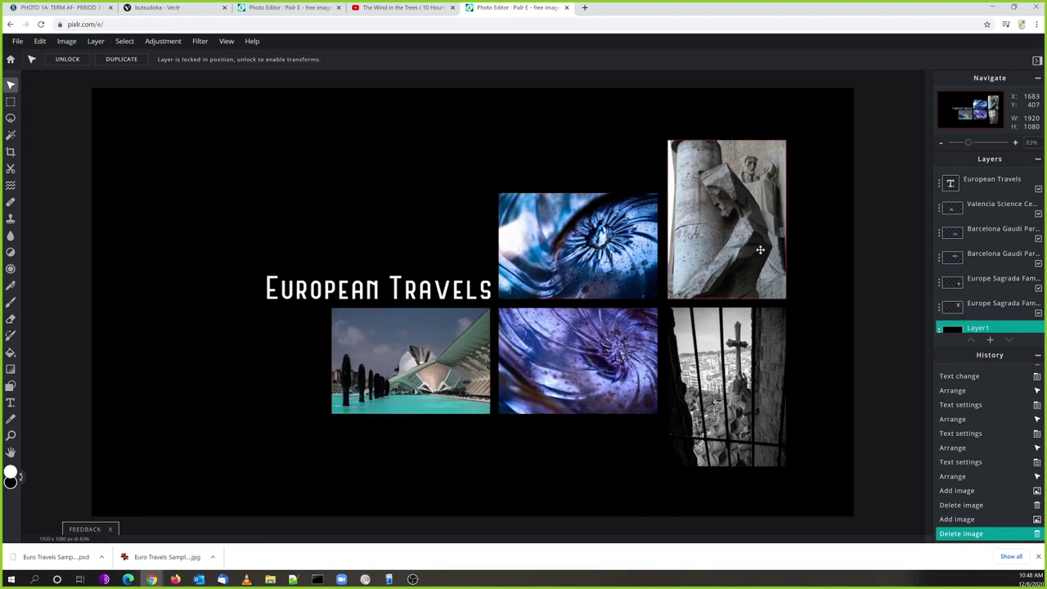
click(731, 236)
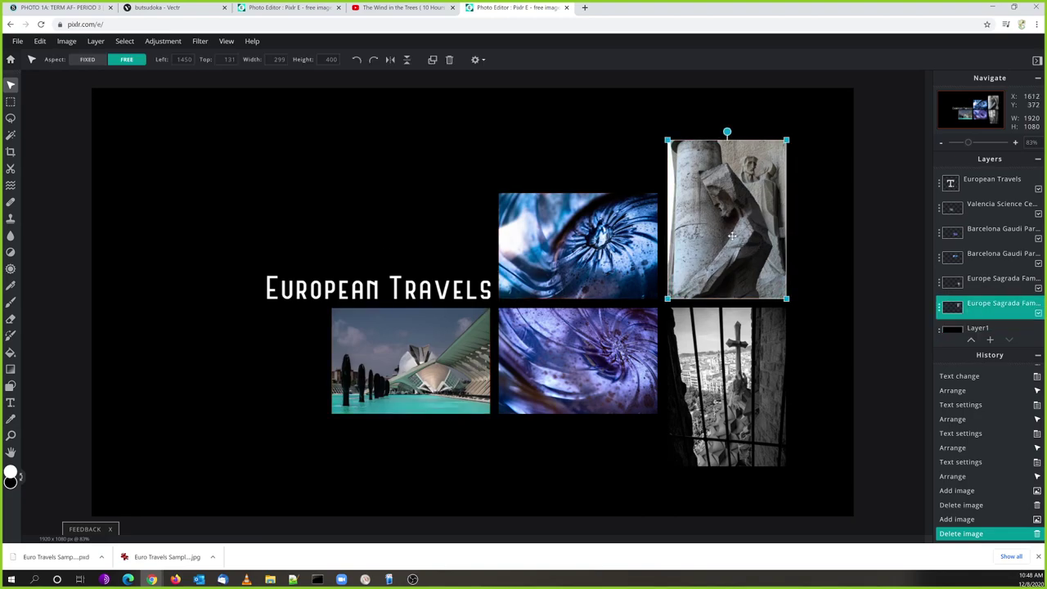
click(390, 60)
drag(728, 206, 242, 203)
click(240, 202)
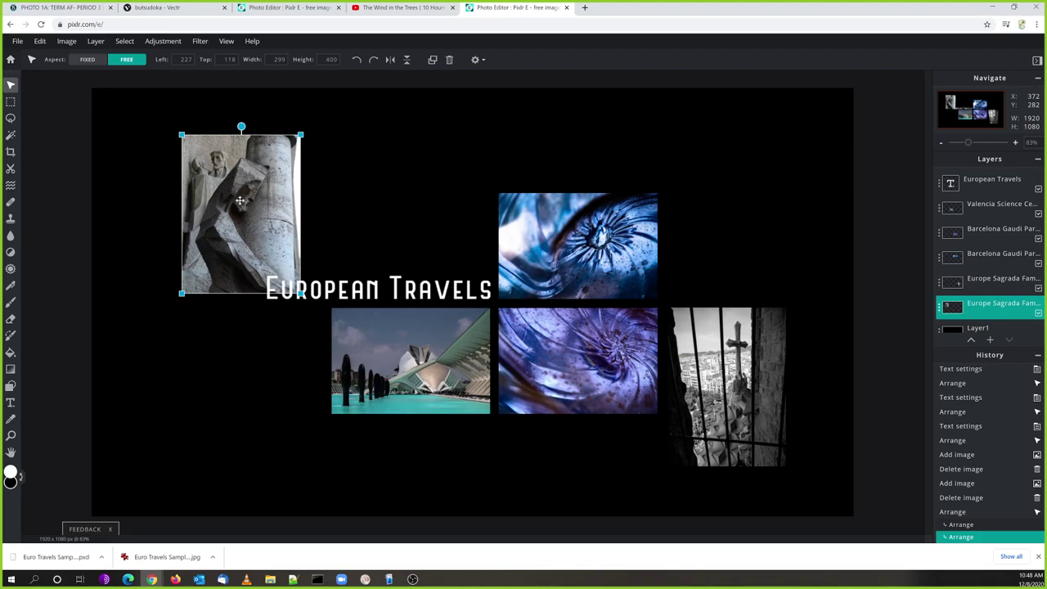
key(ctrl+z)
key(ctrl+z)
key(ctrl+z)
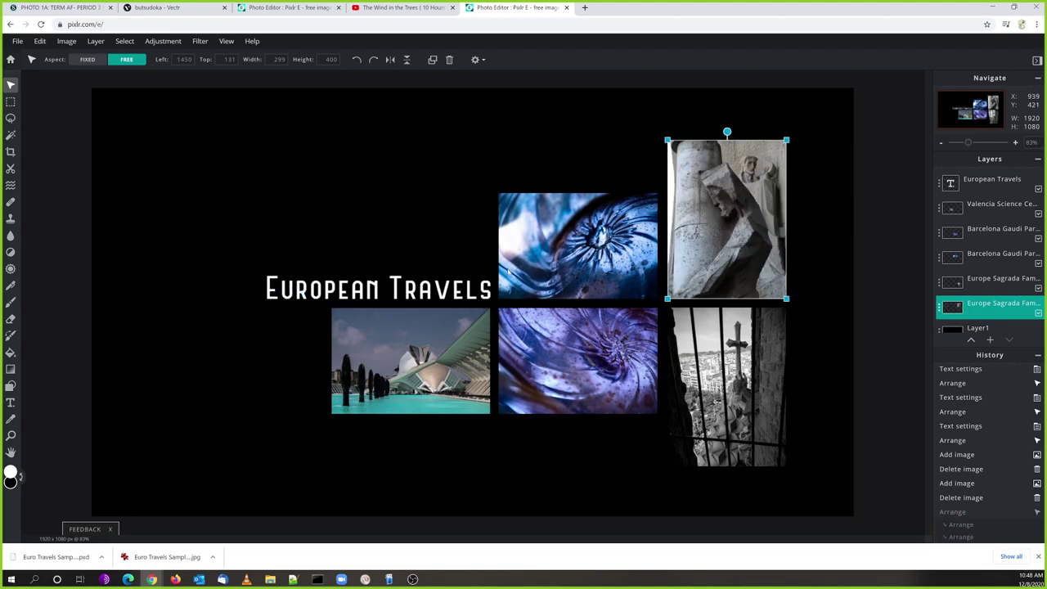
click(372, 198)
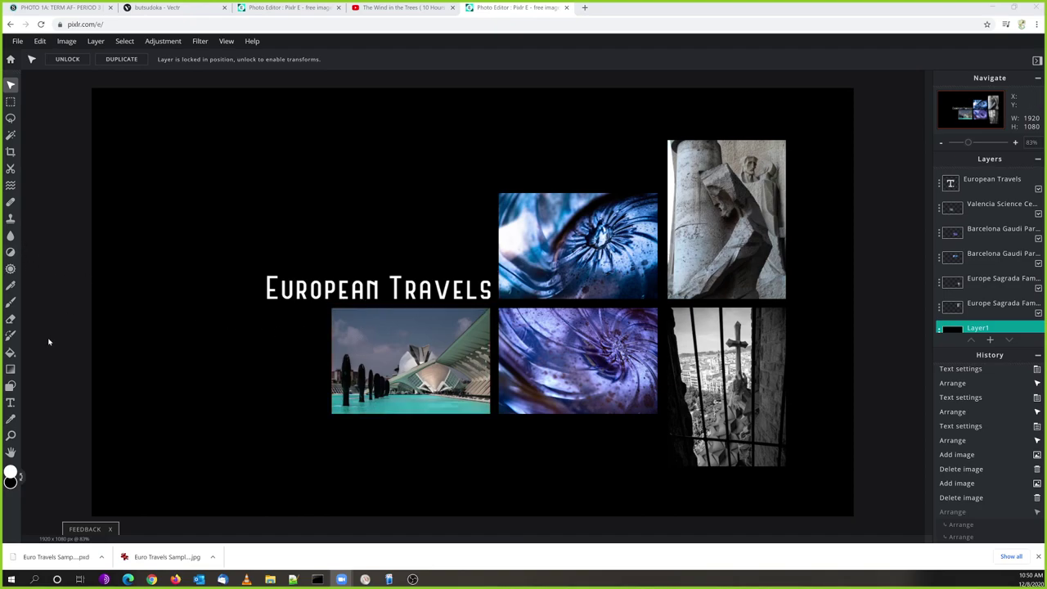
Add a new text layer and set its font size to 30
click(11, 403)
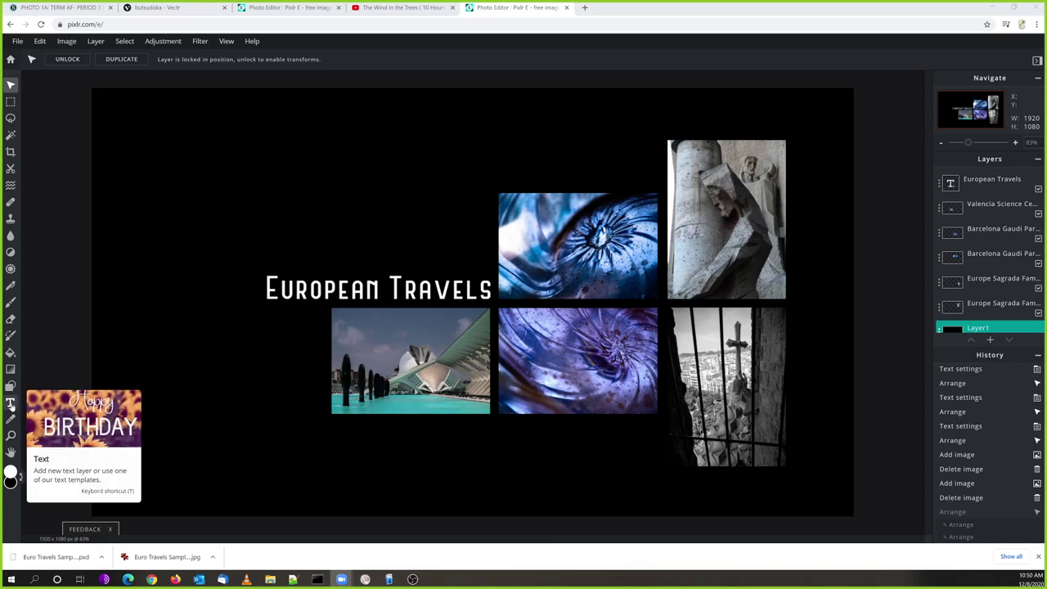
click(299, 469)
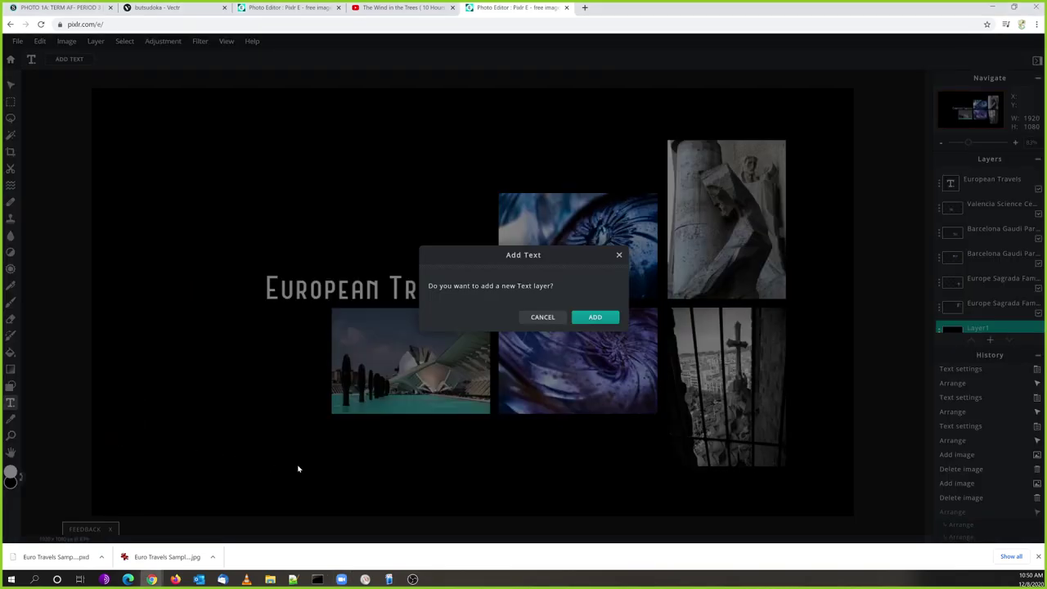
click(595, 317)
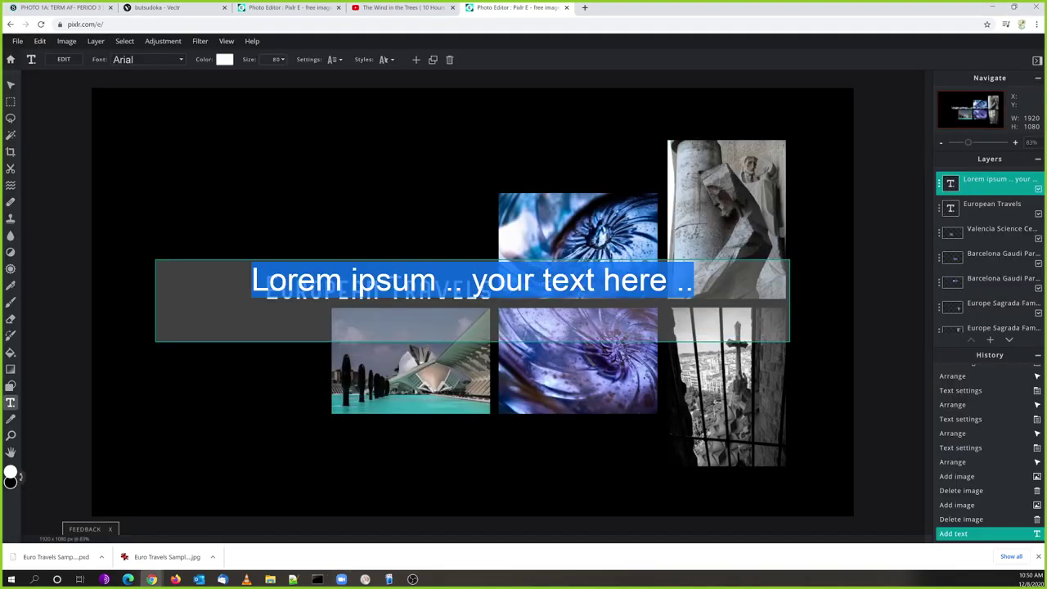
click(282, 62)
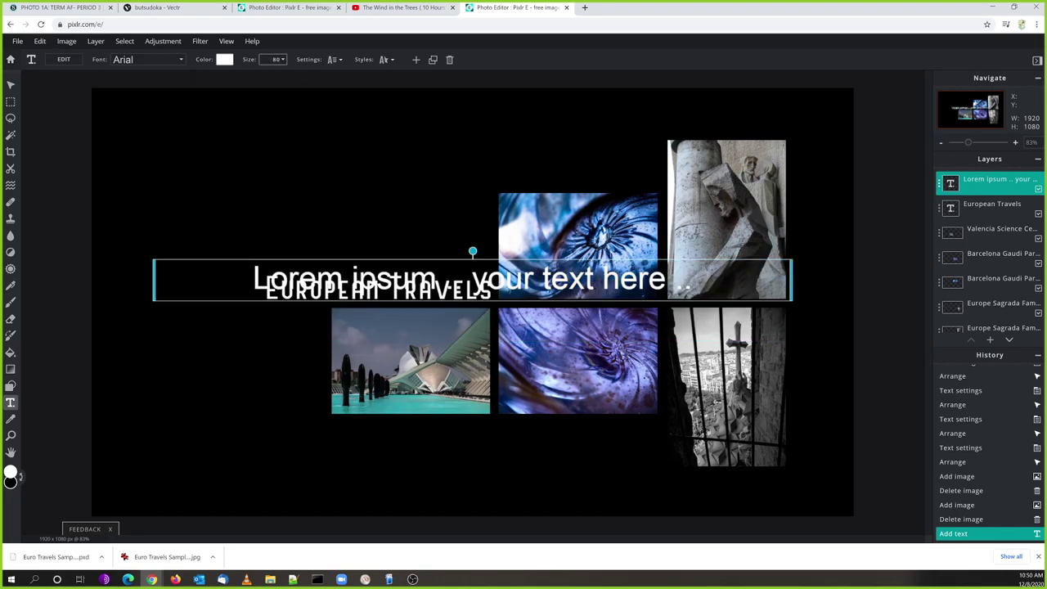
click(283, 62)
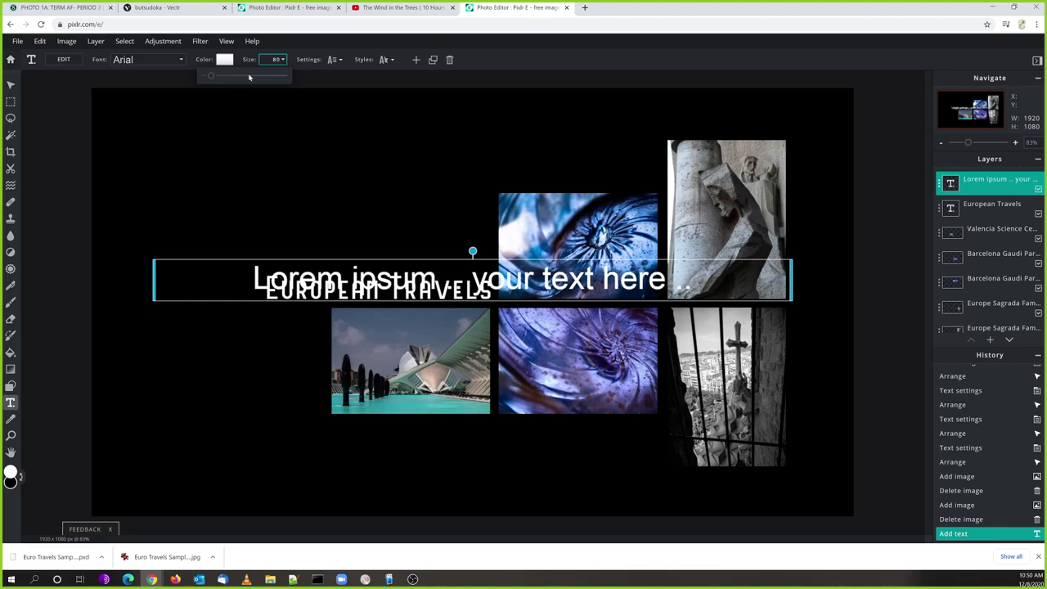
text(30)
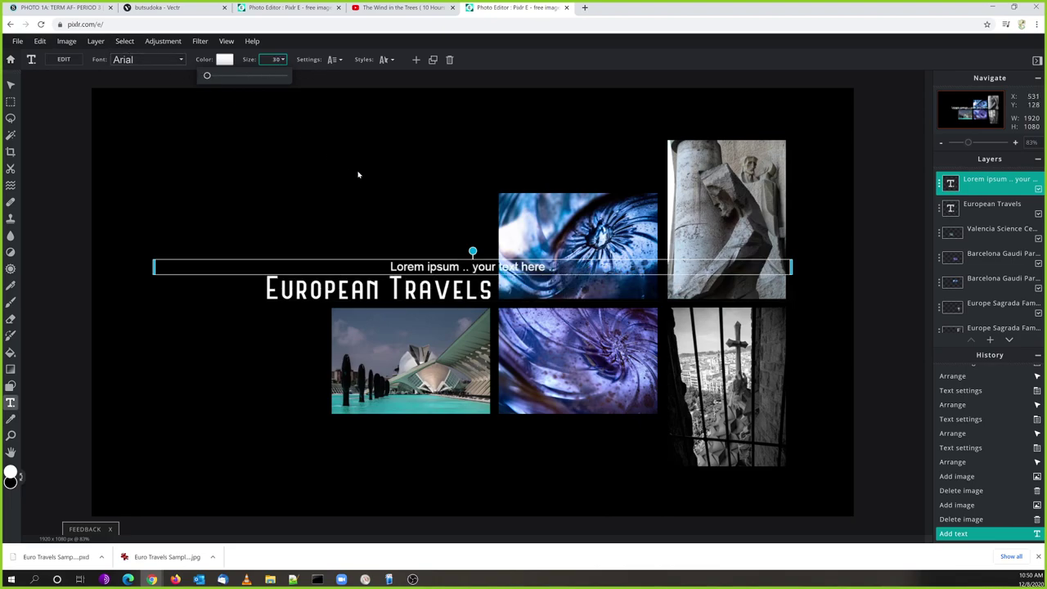
key(Return)
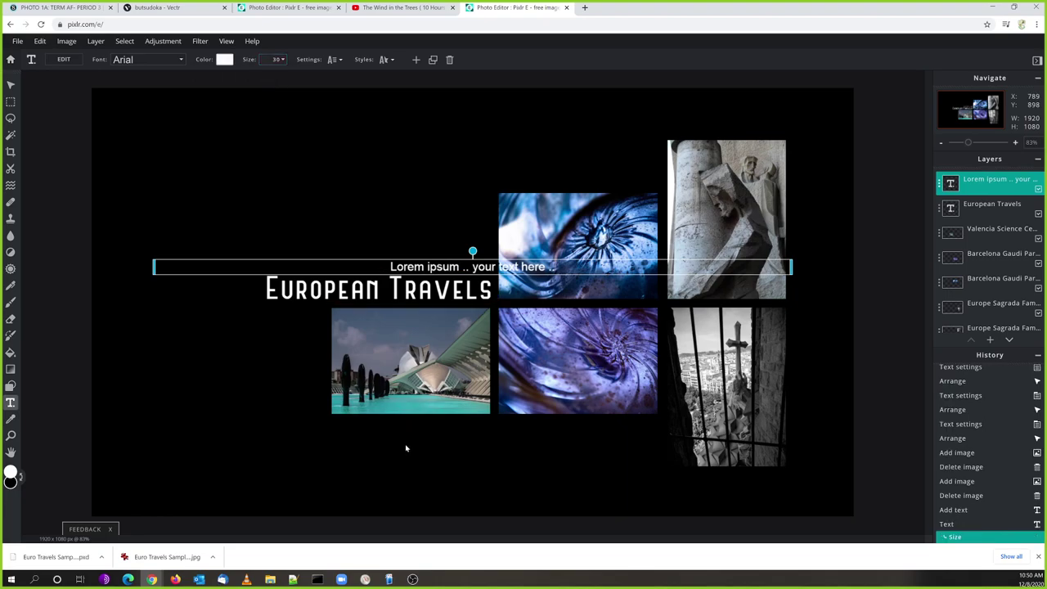
Move the new placeholder text below the Valencia photo, to about left 104, top 875
click(11, 84)
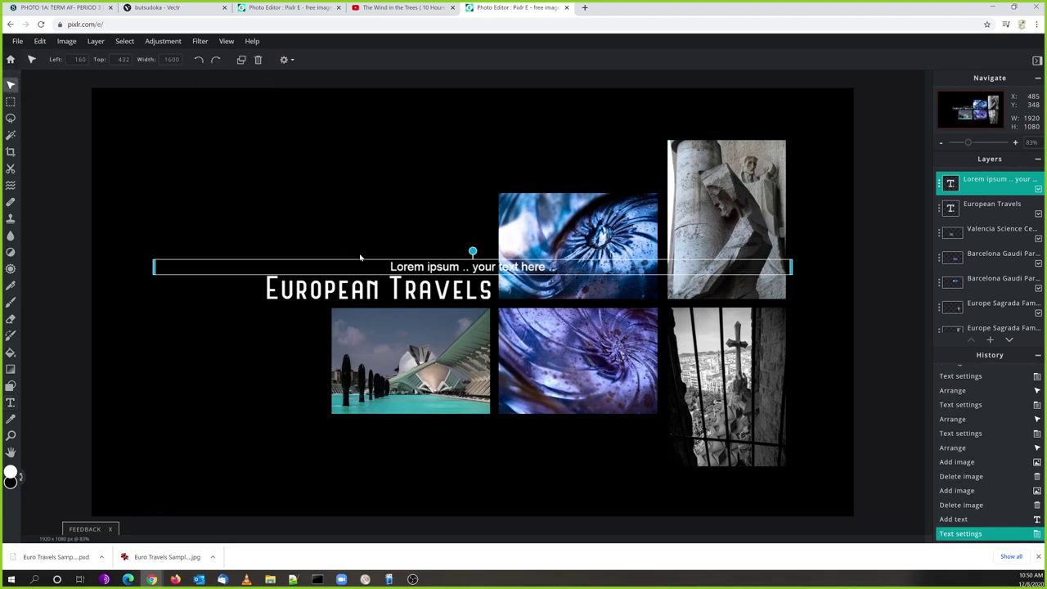
drag(406, 265, 385, 443)
click(420, 453)
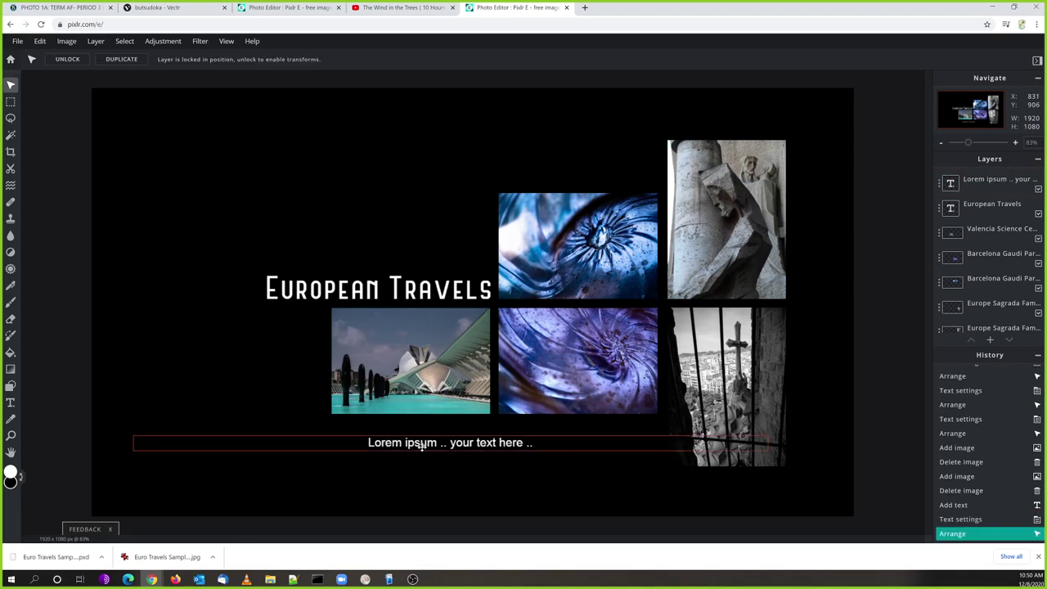
Replace the placeholder text below the photos with "The Valencia Science City, Park Guell, Sagrada Familia"
double_click(422, 445)
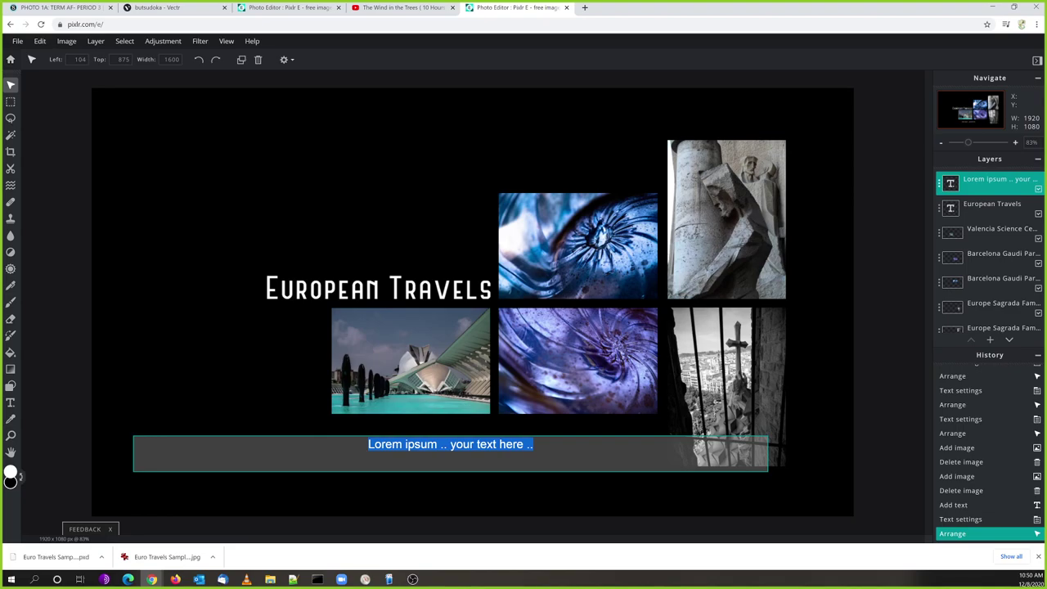
text(The )
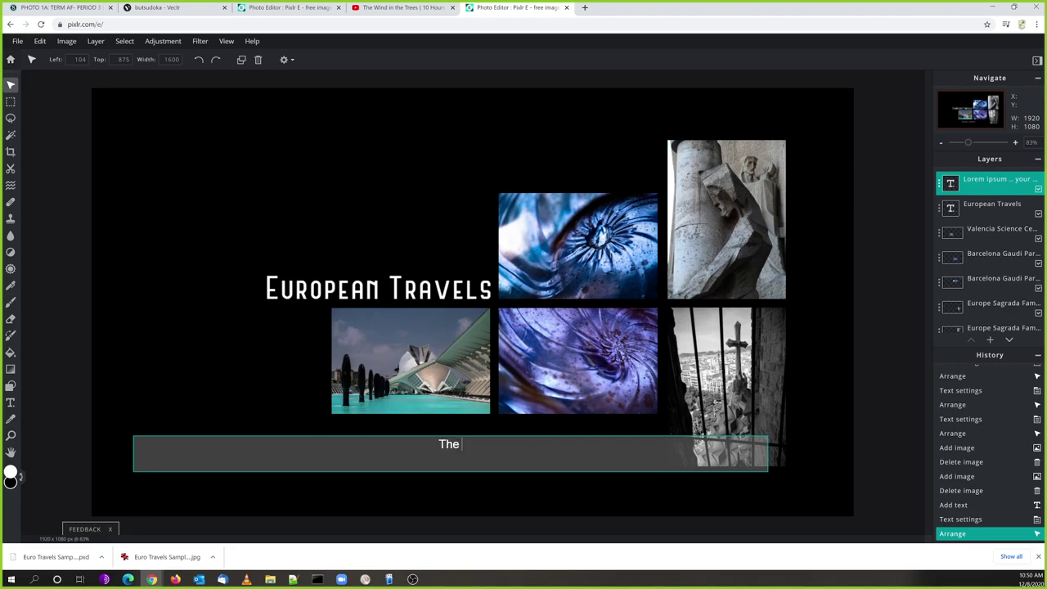
text(Valiencai C)
key(BackSpace)
key(BackSpace)
key(BackSpace)
key(BackSpace)
key(BackSpace)
text(cia C)
key(BackSpace)
text(S)
text(Ci)
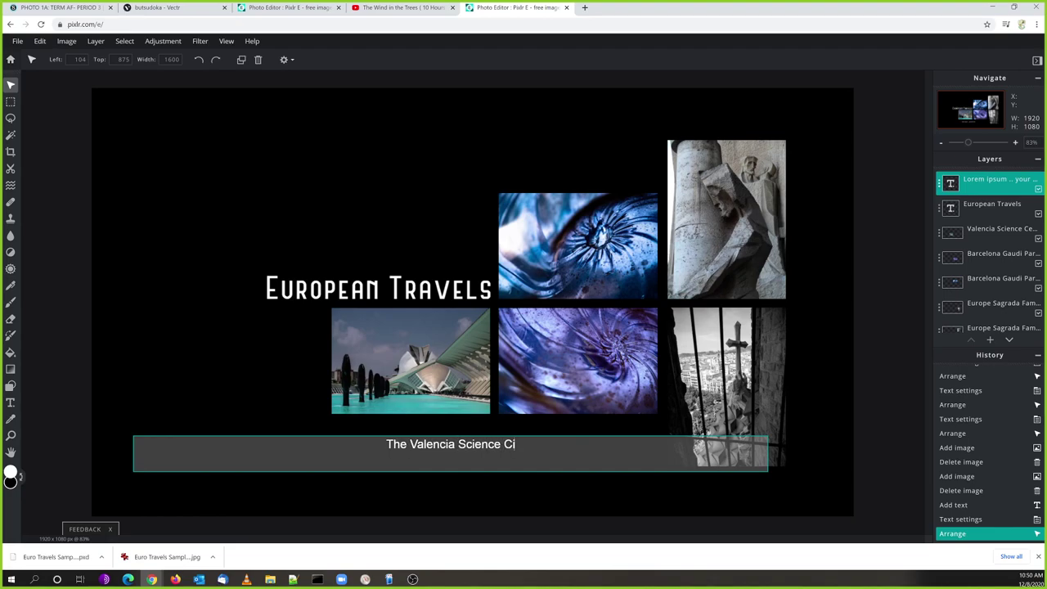
text(ty, Park )
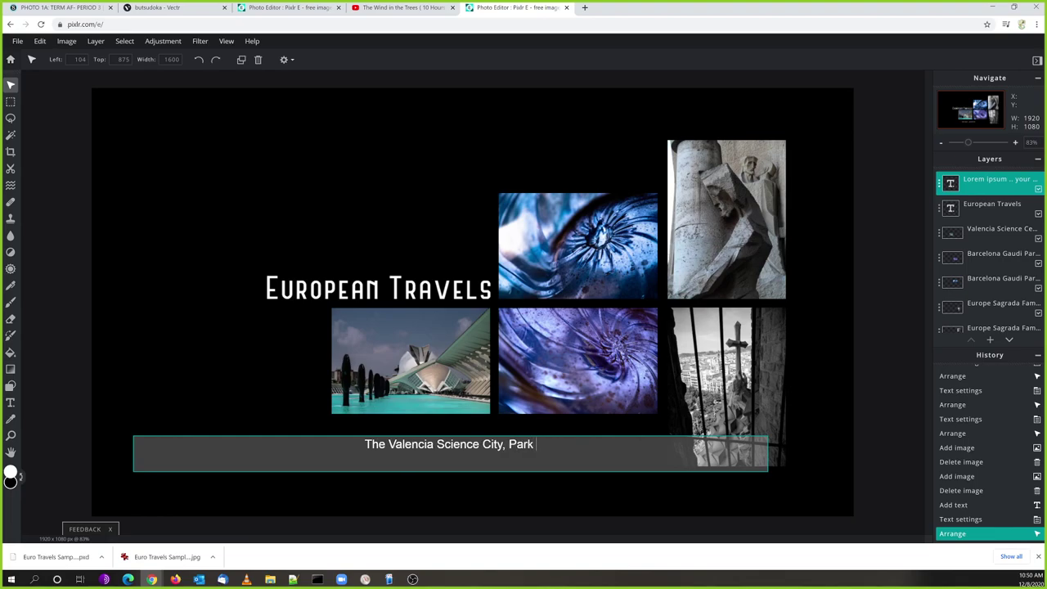
text(Guell, )
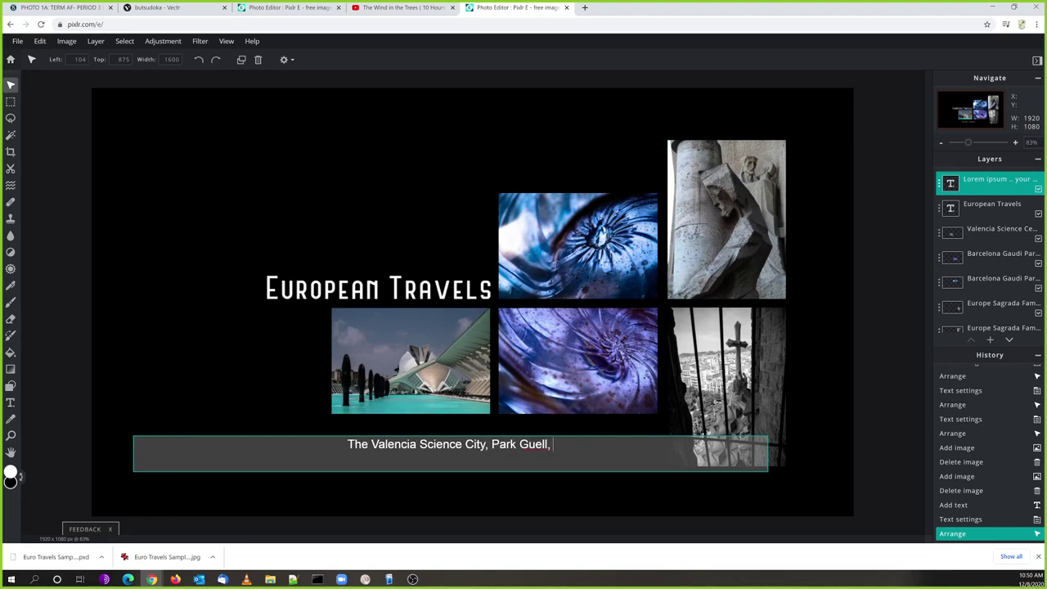
text(Sag)
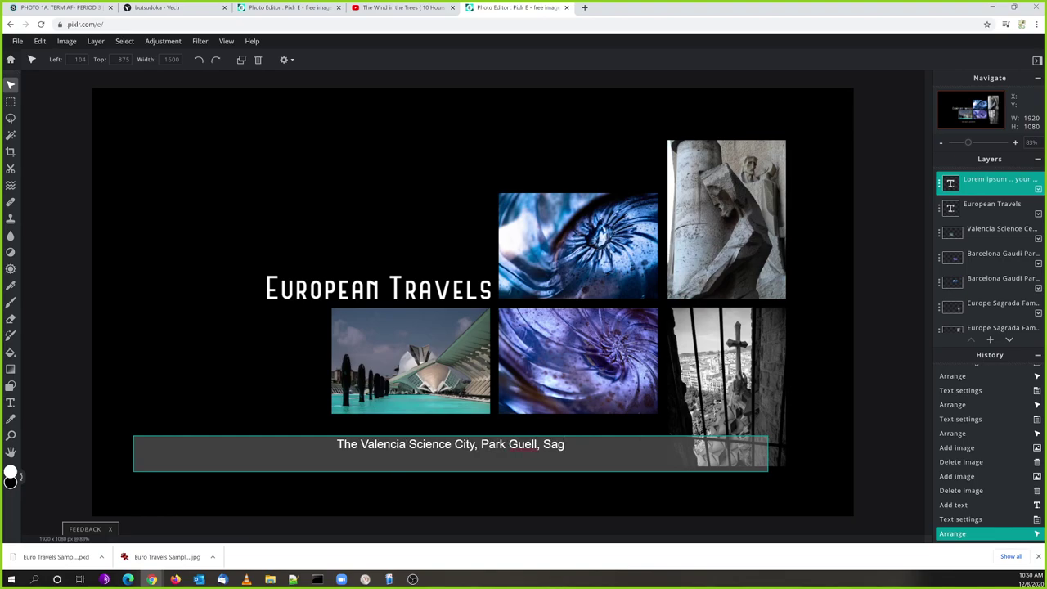
text(rada Famila)
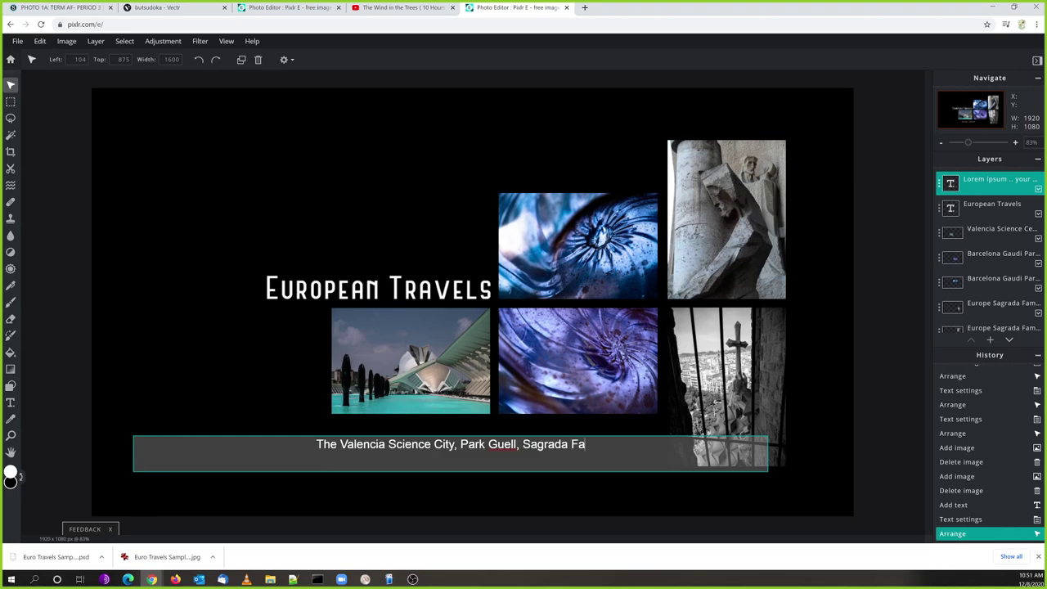
key(BackSpace)
key(BackSpace)
text(ila)
key(BackSpace)
text(ia)
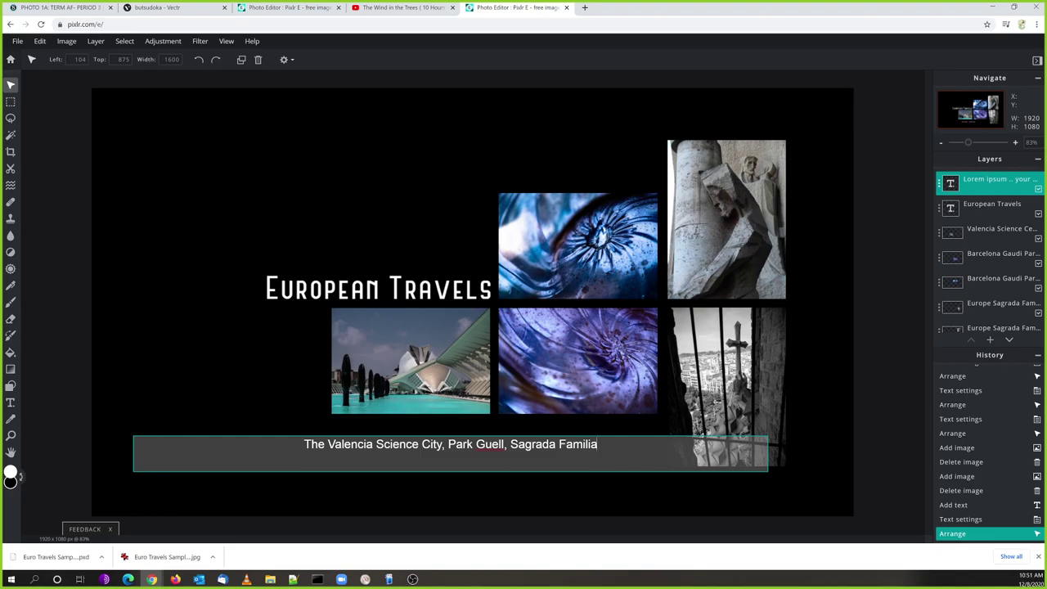
Continue the caption after "Sagrada Familia" with "represent just a small sample of what Spain has to offer."
text(are)
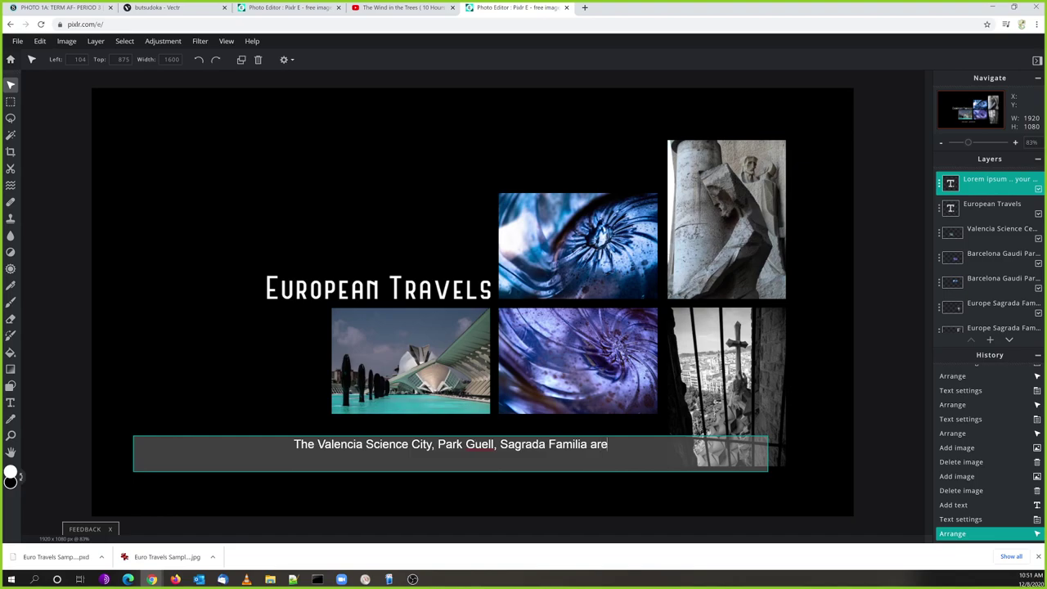
key(BackSpace)
key(BackSpace)
key(BackSpace)
text(represent ju)
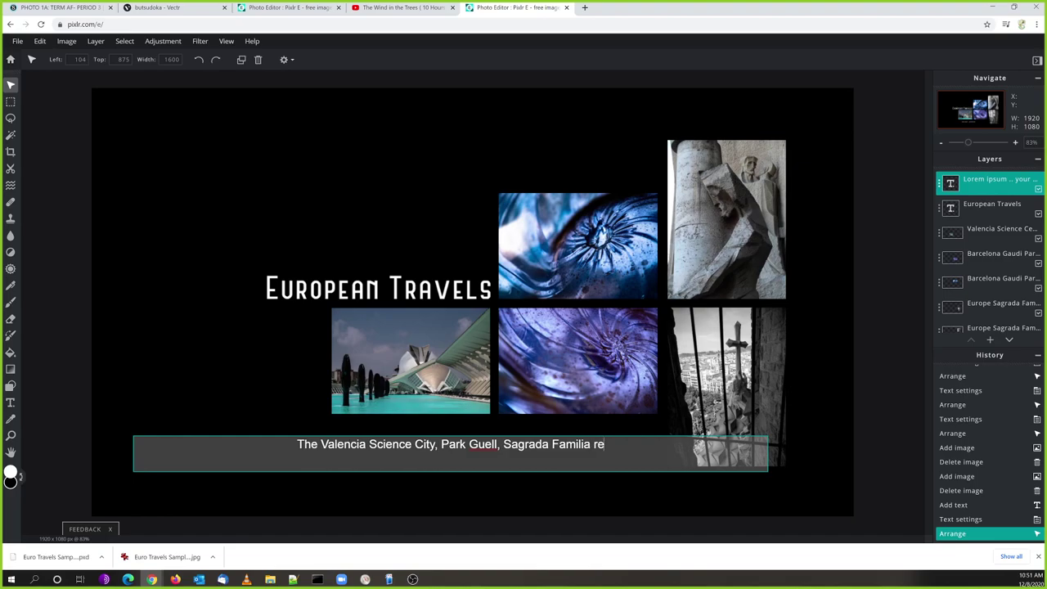
text(st a )
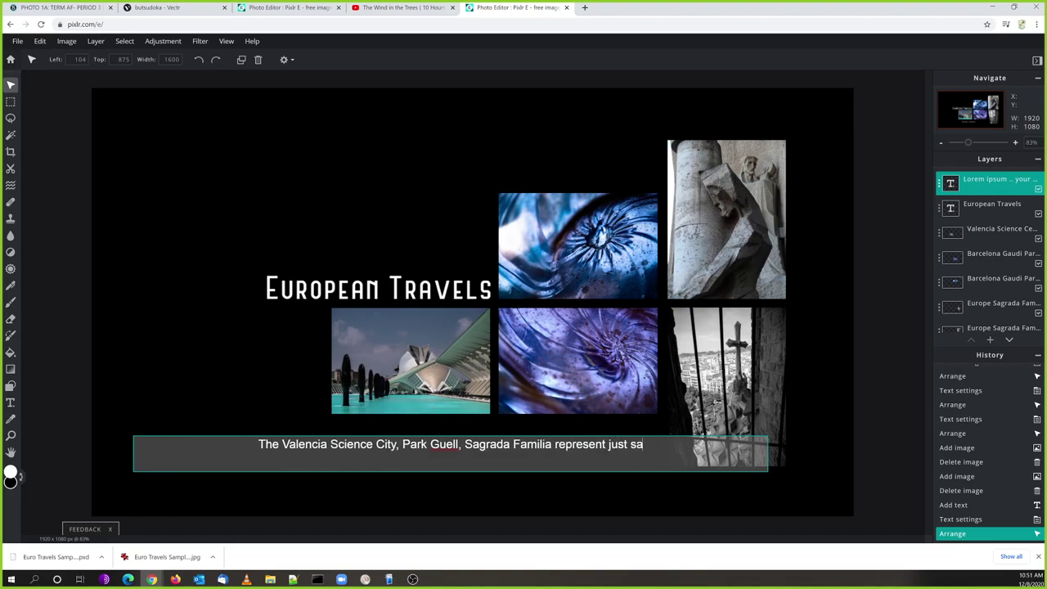
text(smal)
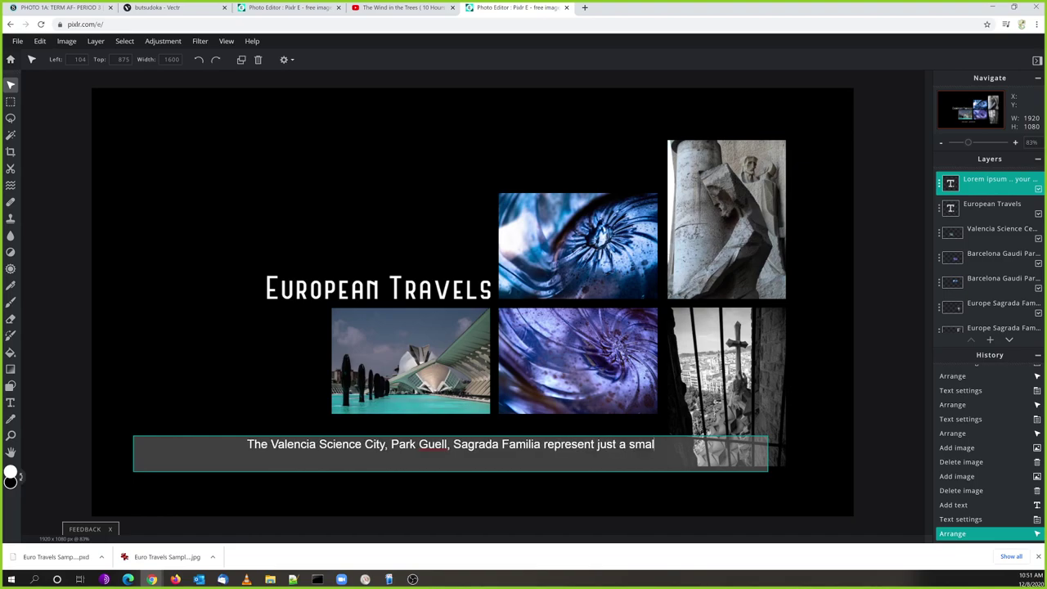
text(l sample of the)
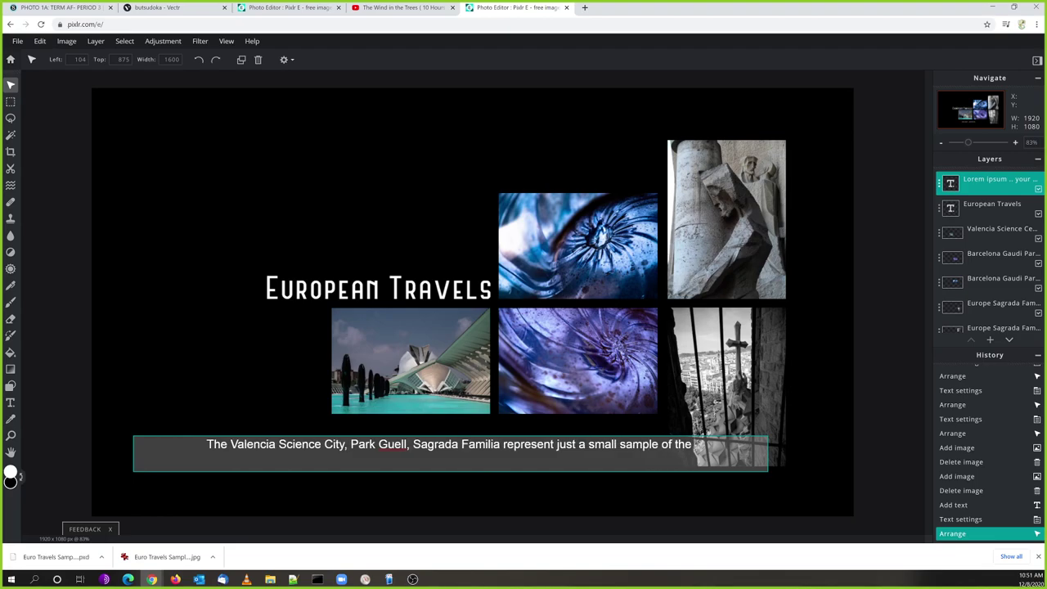
key(BackSpace)
key(BackSpace)
key(BackSpace)
key(BackSpace)
text(what spa)
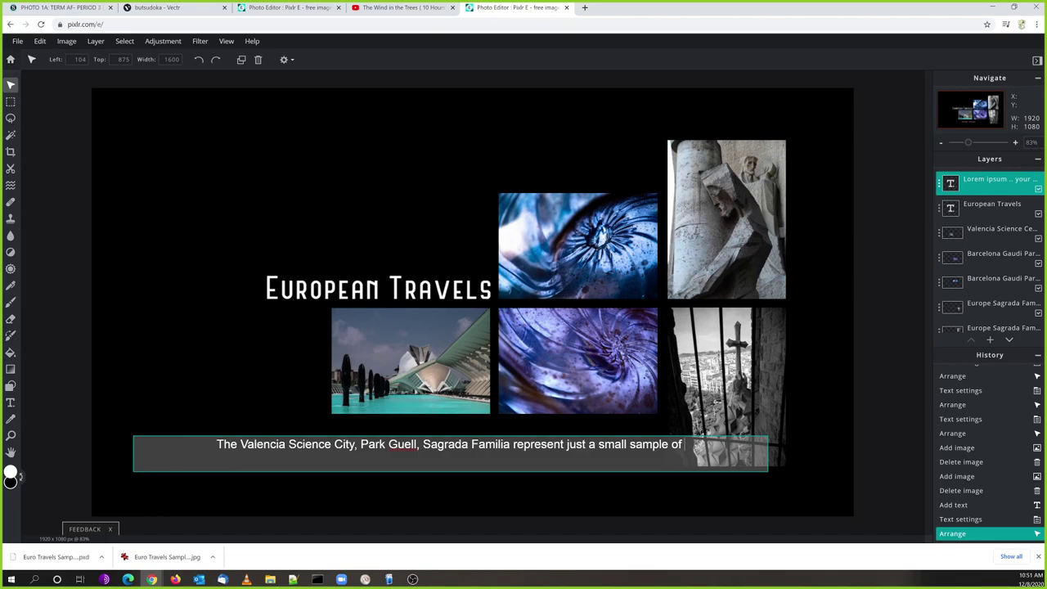
key(BackSpace)
key(BackSpace)
key(BackSpace)
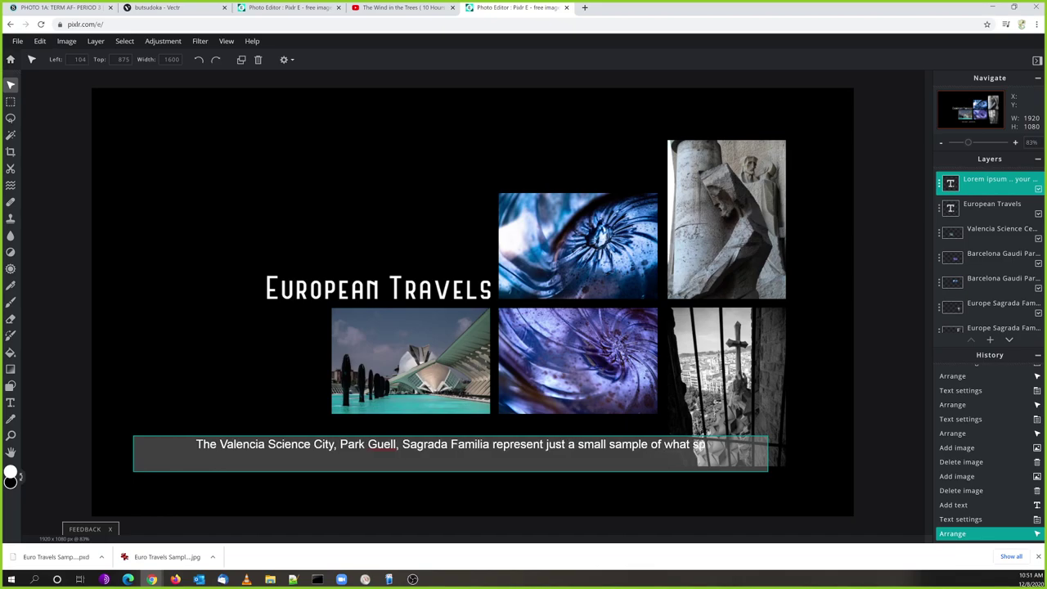
text(A)
key(BackSpace)
text(S)
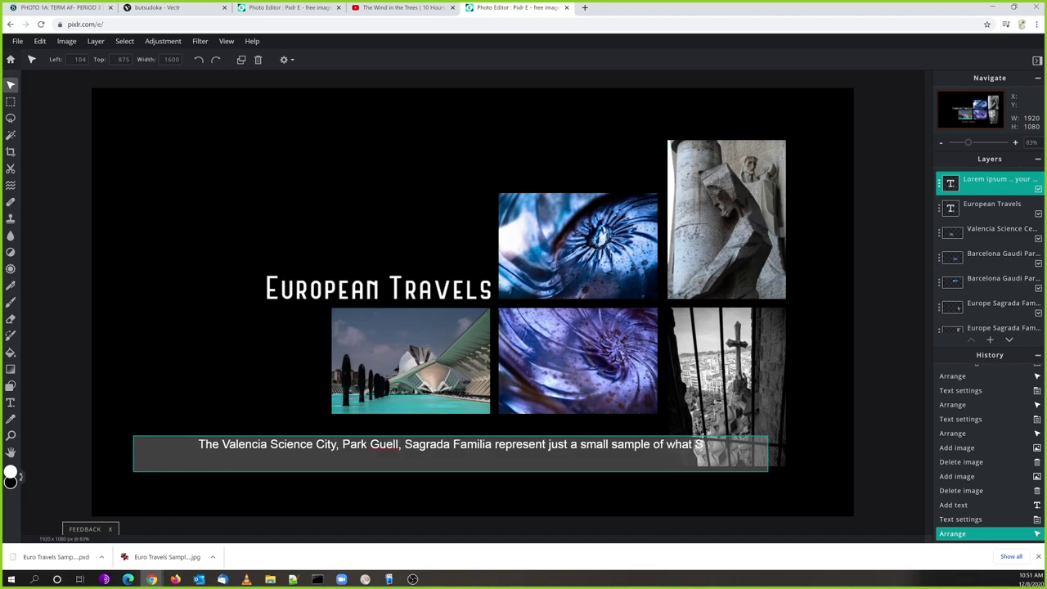
text(pain has to offer.)
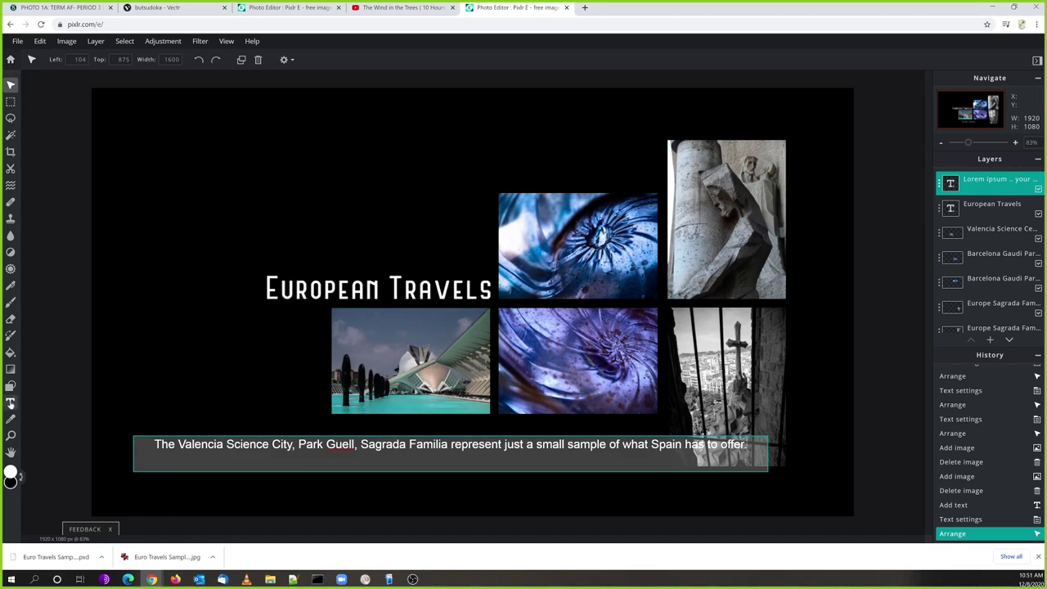
Change the caption's font to Print Clearly
click(11, 402)
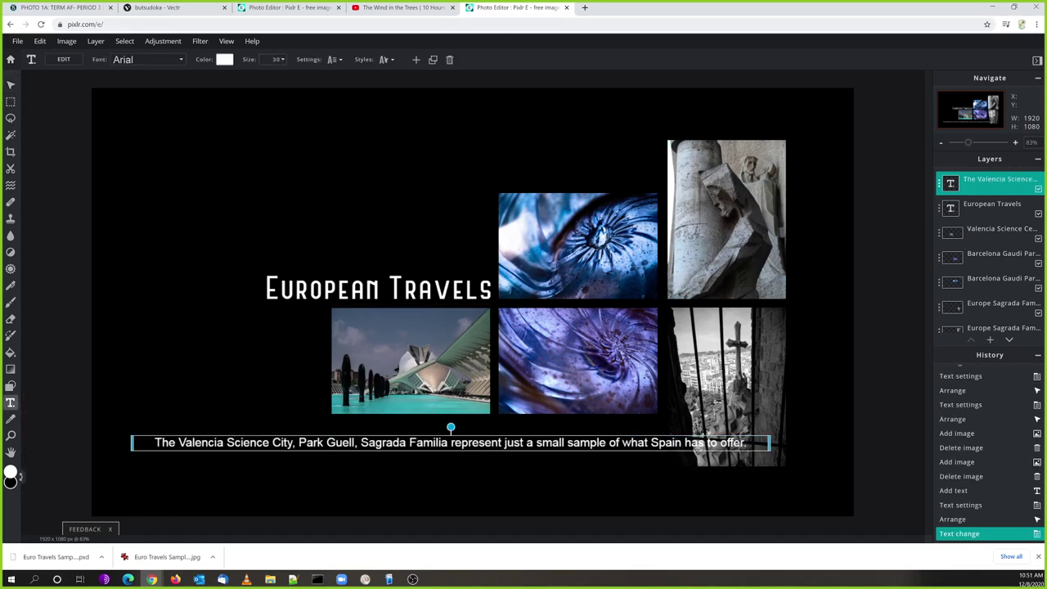
click(151, 59)
click(131, 333)
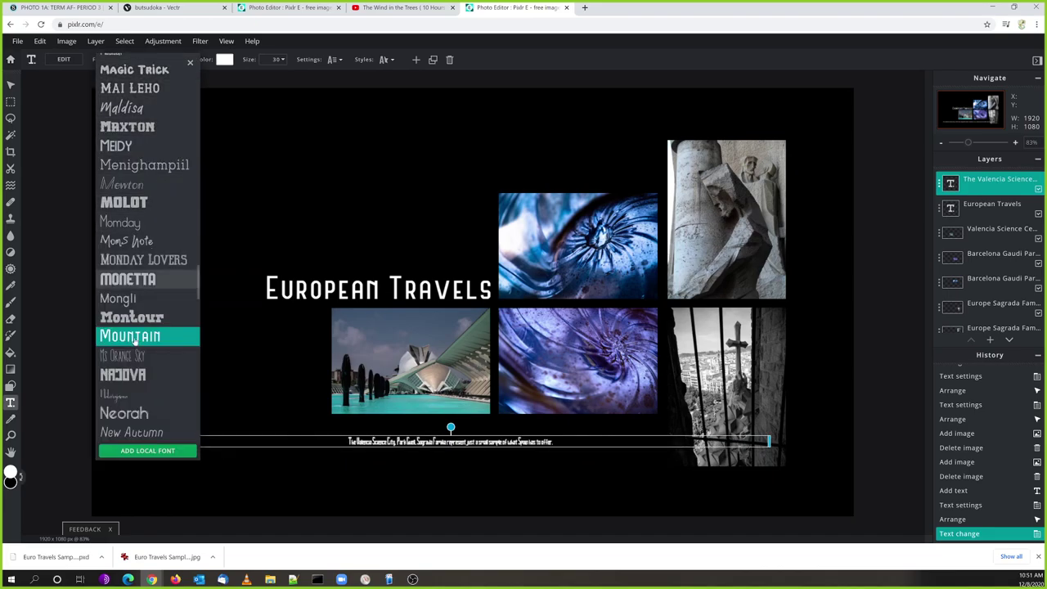
scroll(131, 343, down, 1)
scroll(131, 350, down, 6)
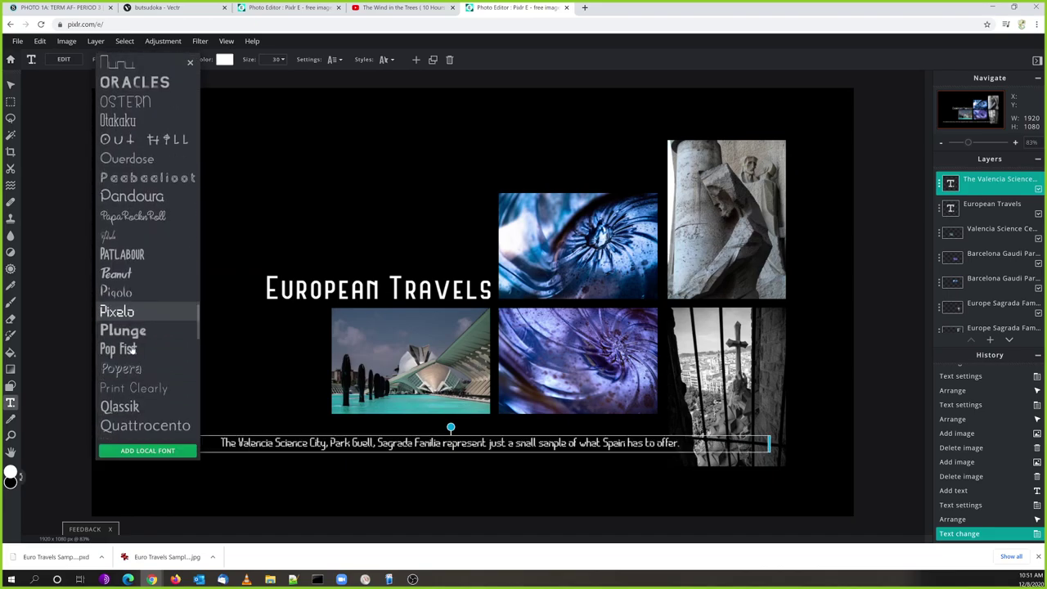
scroll(133, 327, down, 1)
click(136, 295)
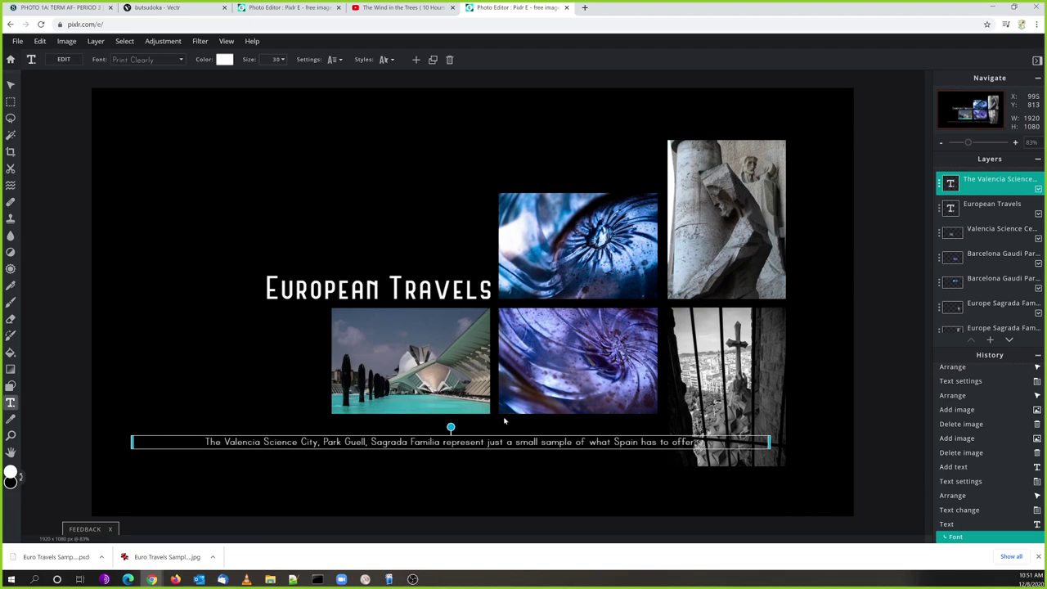
Narrow the caption's text box to about 825 wide and move it under the photos, to about left 537, top 853
click(10, 84)
drag(130, 442, 439, 449)
drag(540, 443, 411, 440)
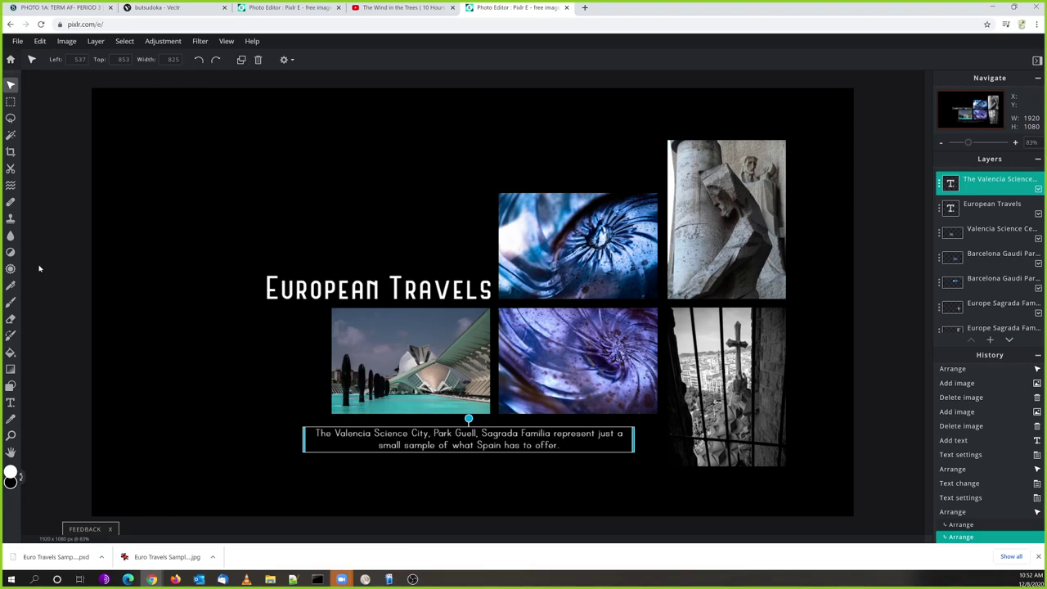
Align the caption text to the right within its box
click(10, 403)
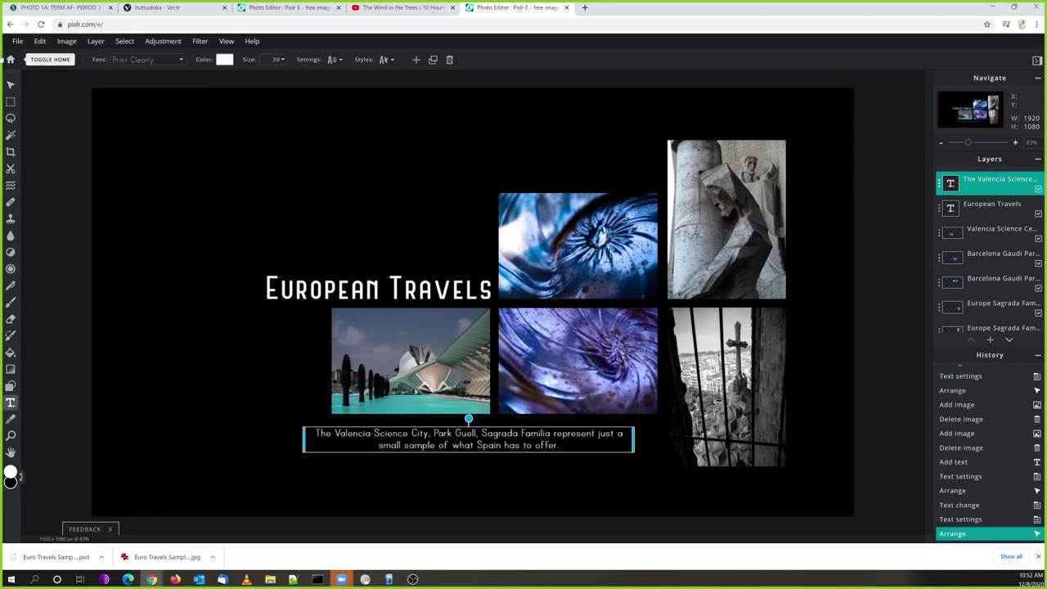
click(334, 60)
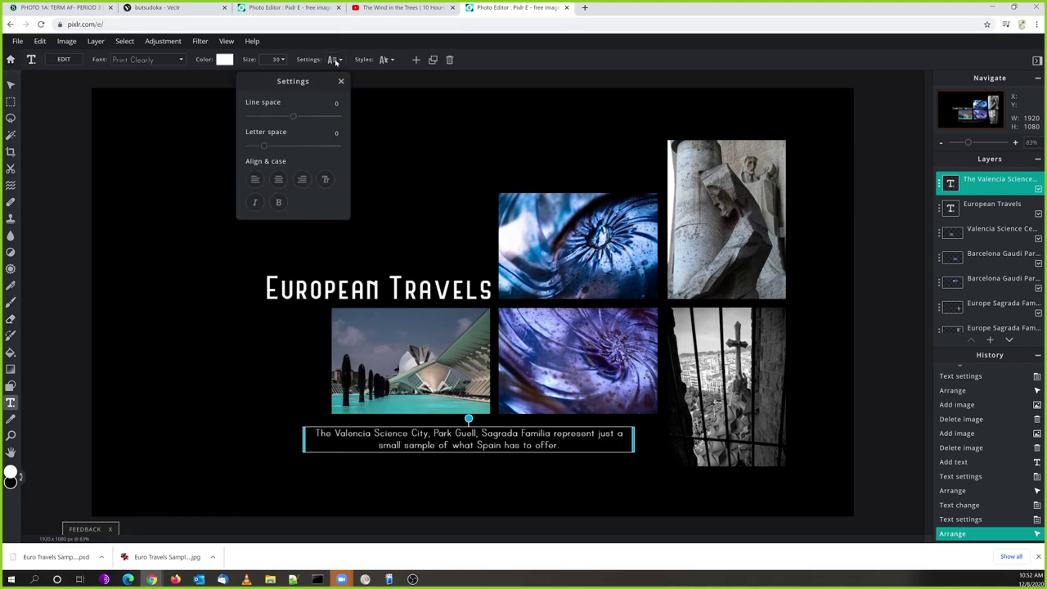
click(302, 180)
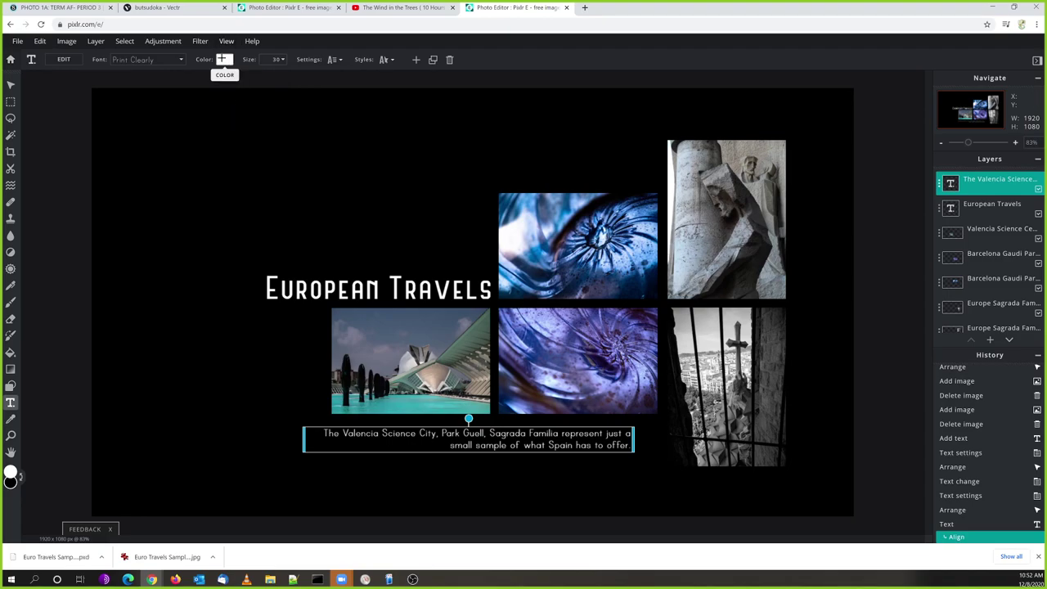
Try teal and yellow on the caption text, and apply light blue #B4CEF5 sampled from the upper blue photo
click(223, 62)
drag(507, 210, 325, 148)
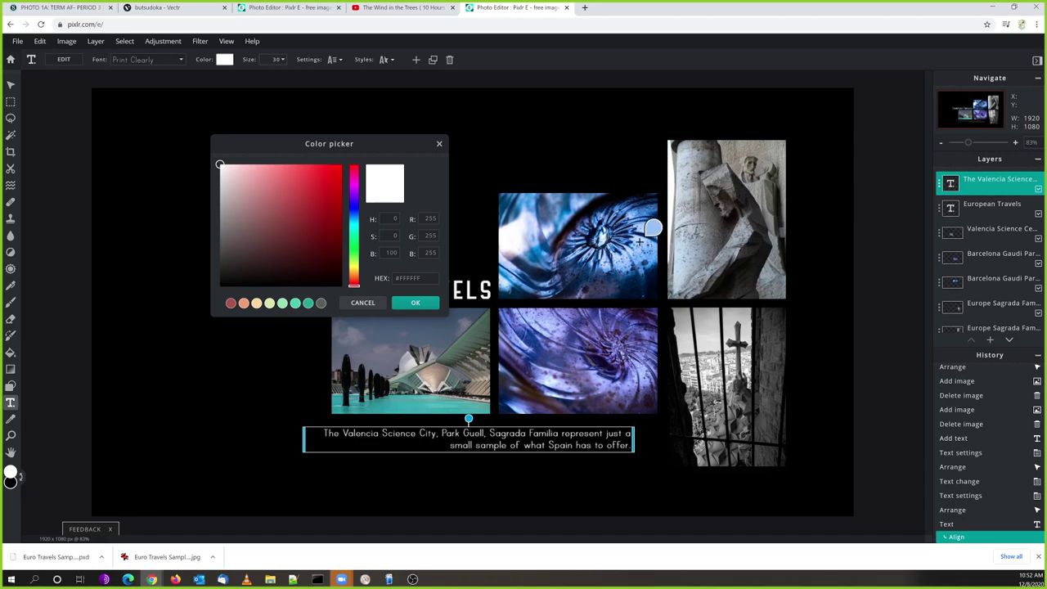
click(653, 230)
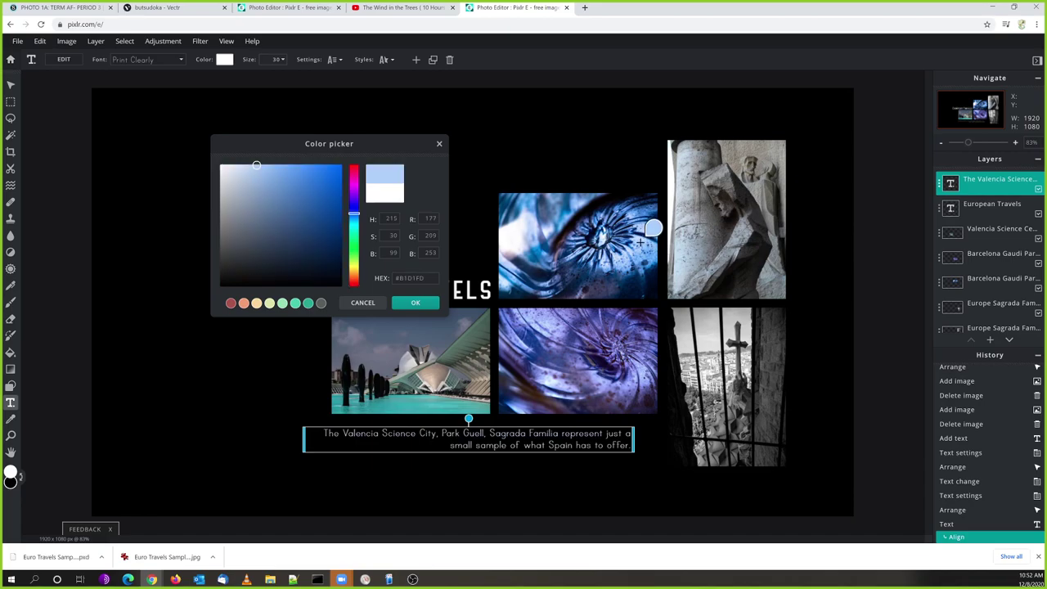
click(409, 406)
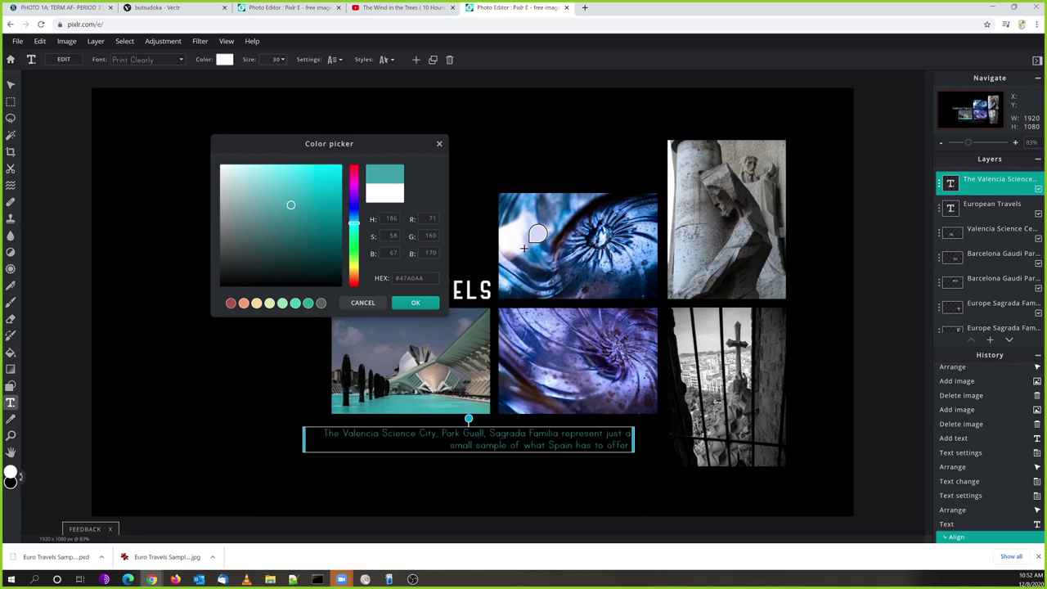
click(653, 217)
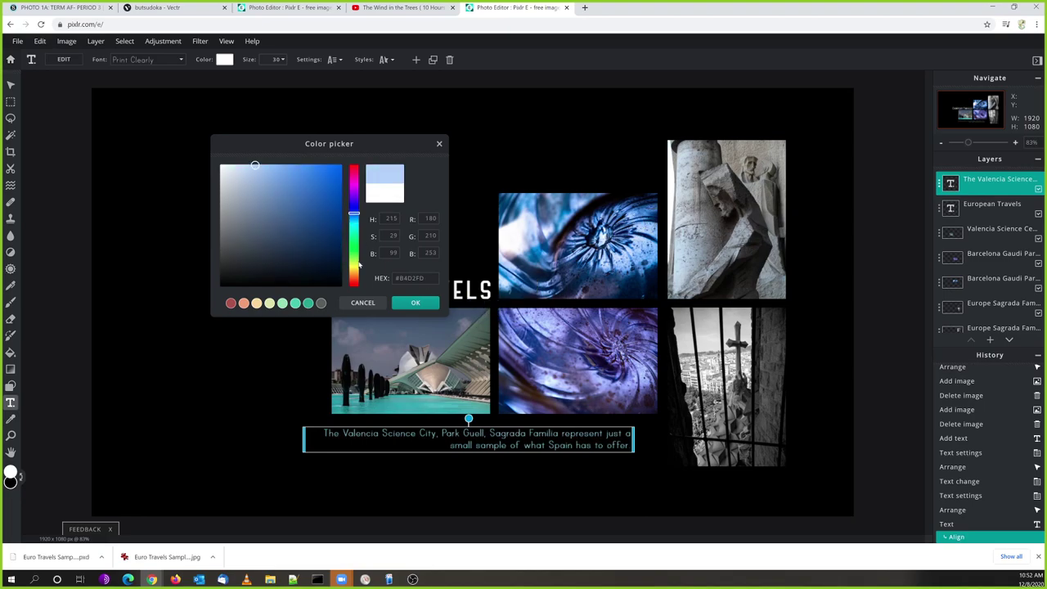
click(354, 265)
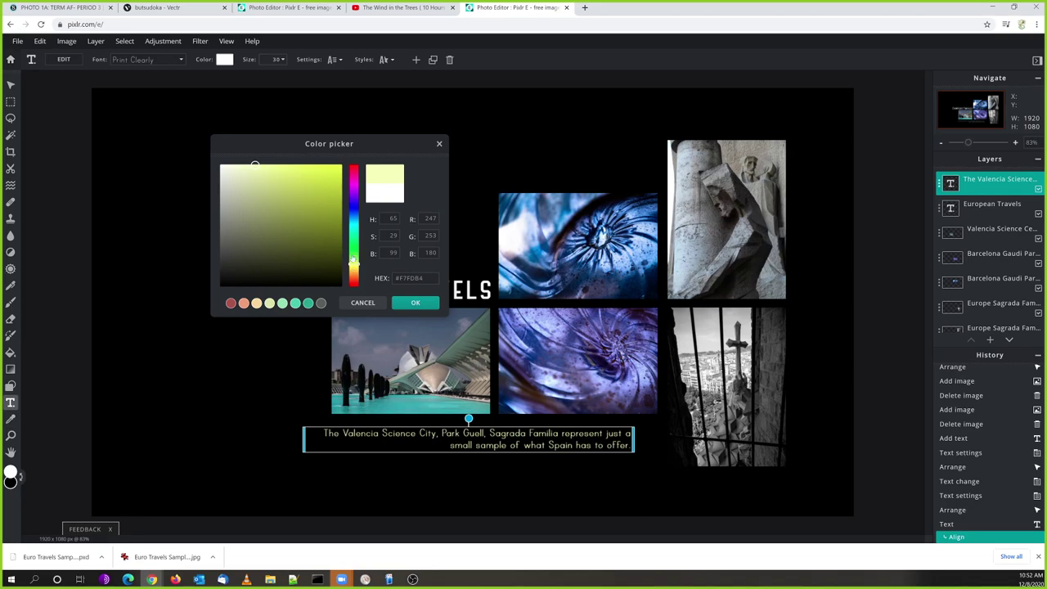
drag(307, 183, 343, 168)
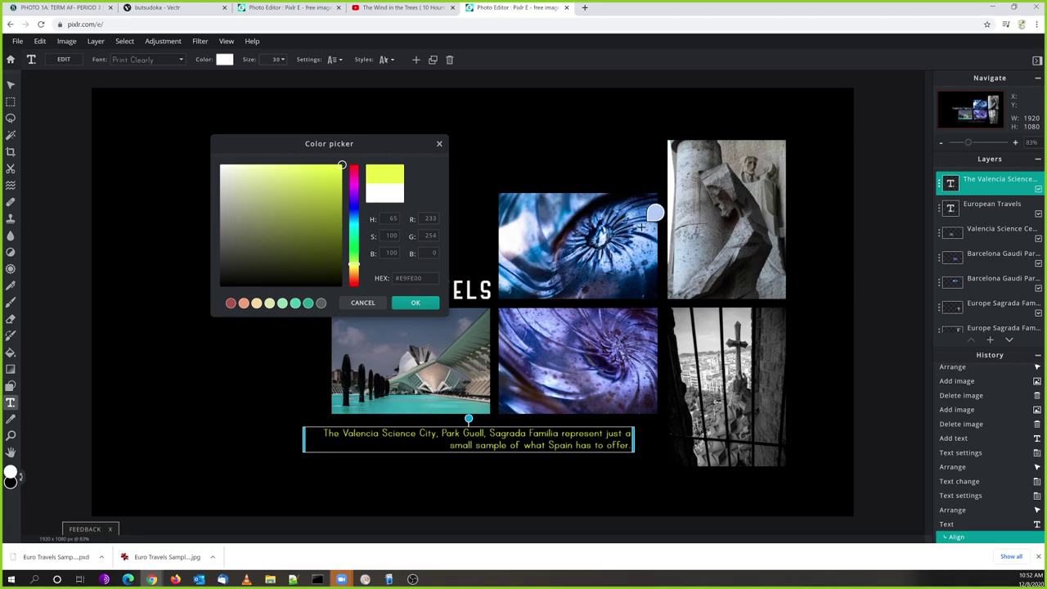
click(656, 214)
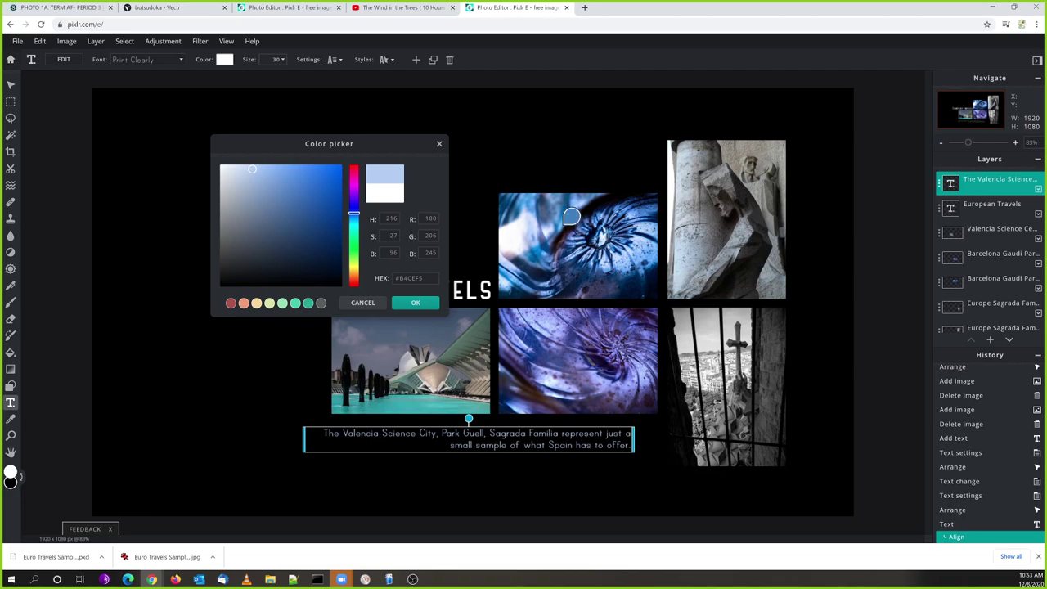
click(407, 306)
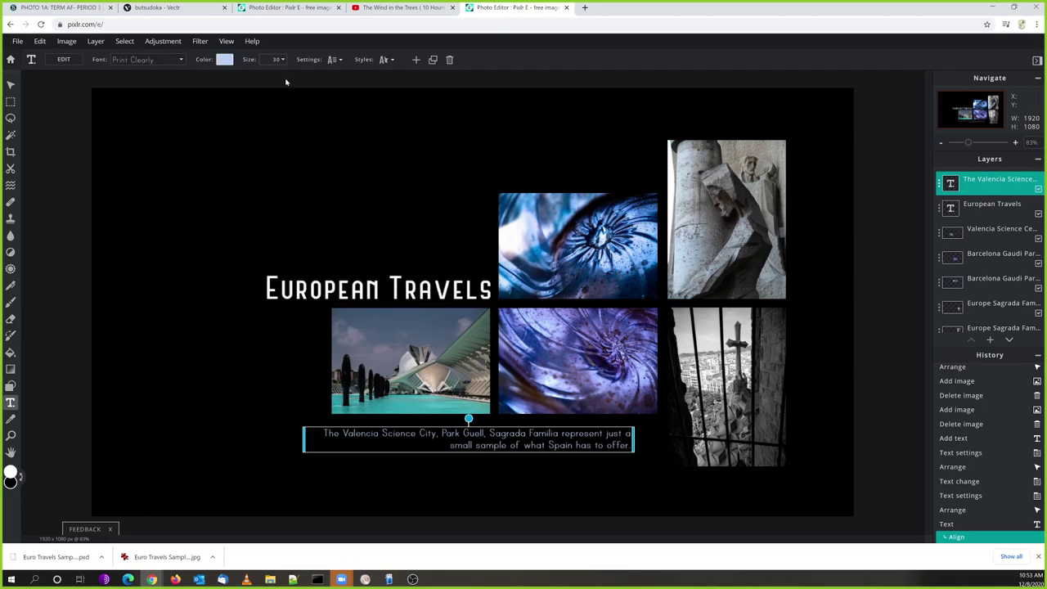
Change the caption's text color to white, #FFFFFF
click(223, 59)
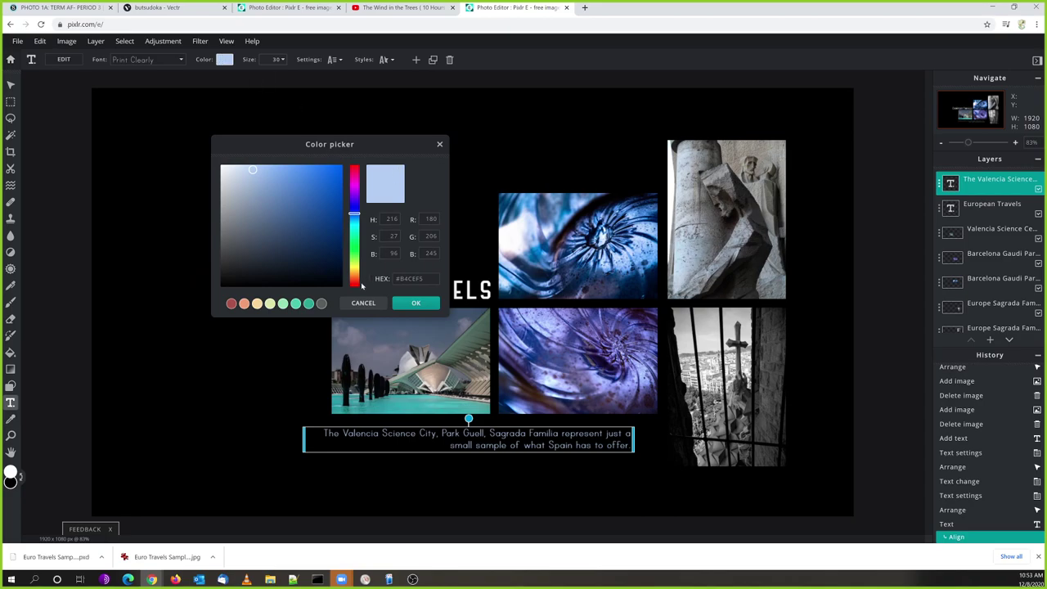
drag(303, 221, 220, 166)
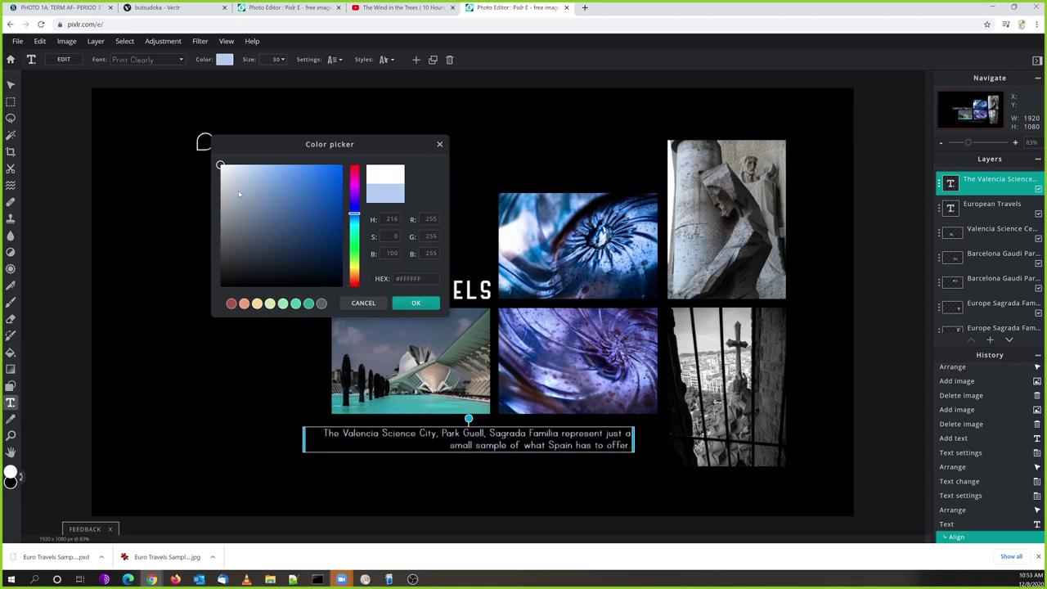
click(411, 305)
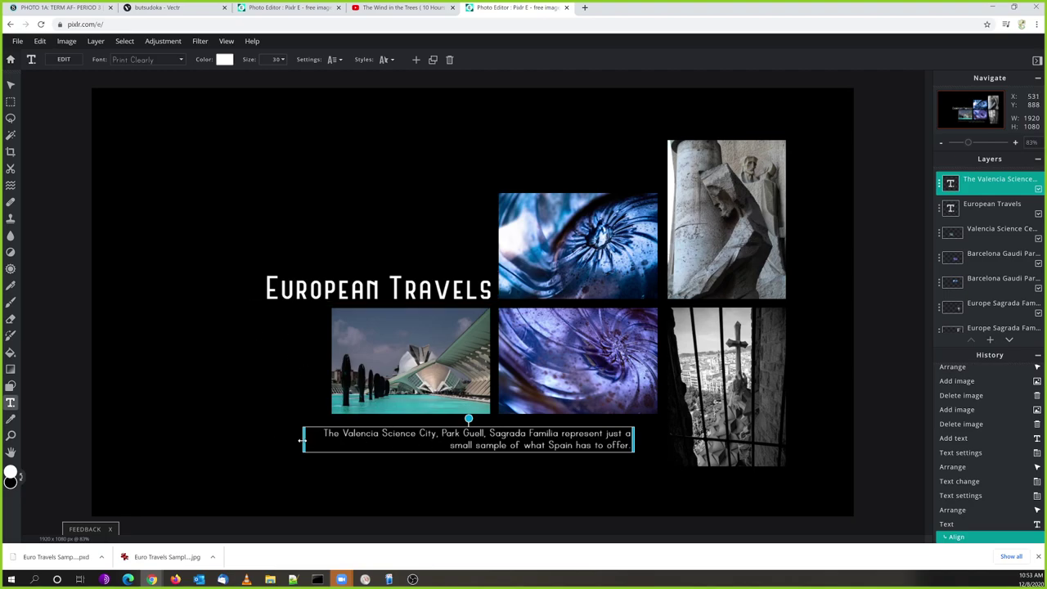
Narrow the caption's text box to about 503 wide and move it to about left 923, top 846, aligning its right edge with the purple photo
drag(303, 440, 420, 454)
drag(576, 442, 601, 442)
click(401, 463)
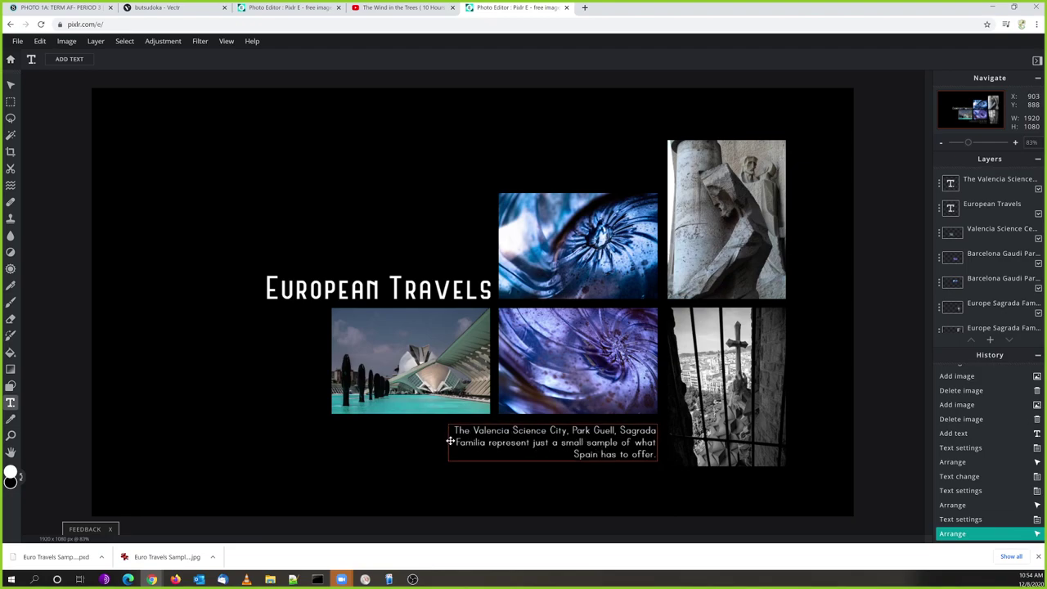
click(11, 85)
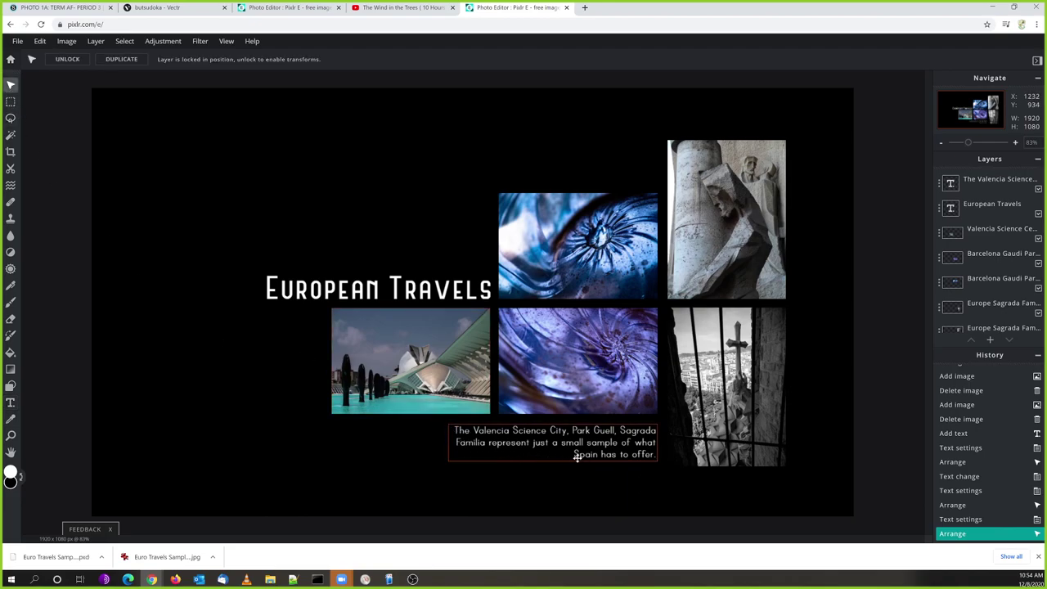
click(449, 443)
drag(445, 445, 456, 446)
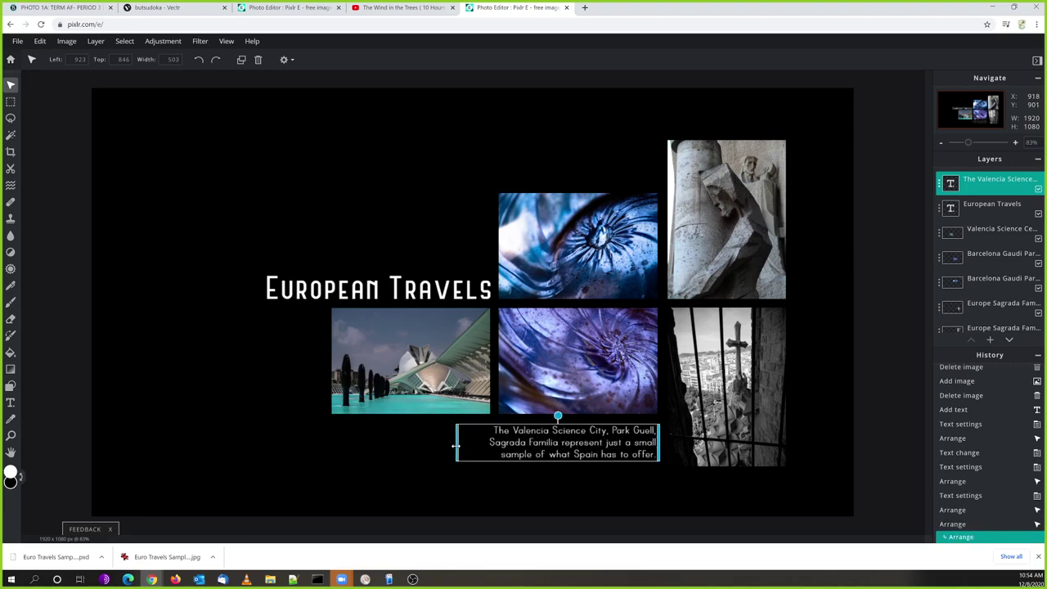
click(389, 462)
click(528, 440)
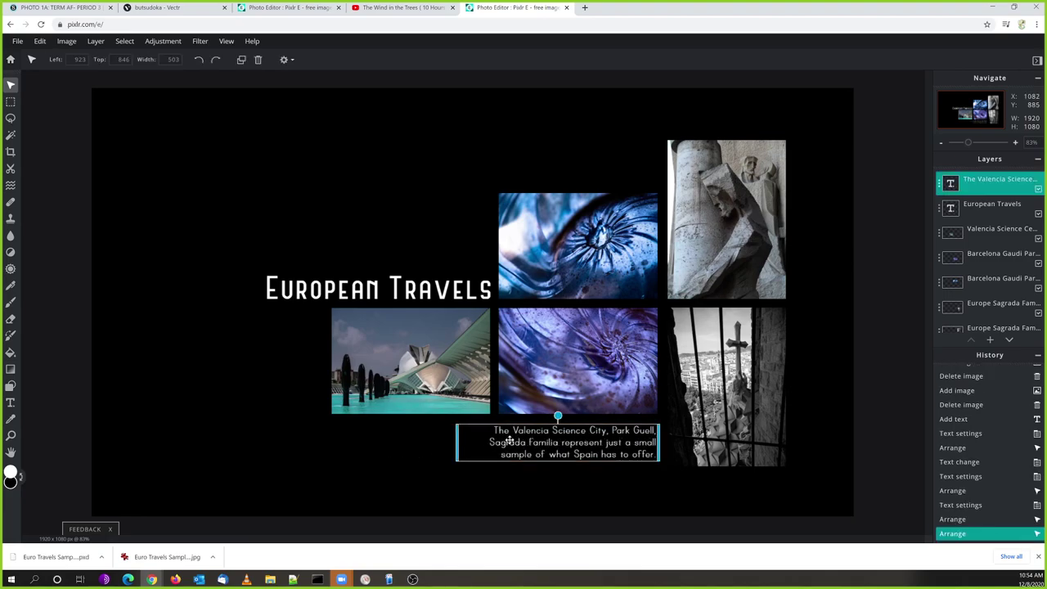
Widen the caption's text box to about 742 and move it to about left 685, top 842, beneath the photos
drag(455, 444, 360, 453)
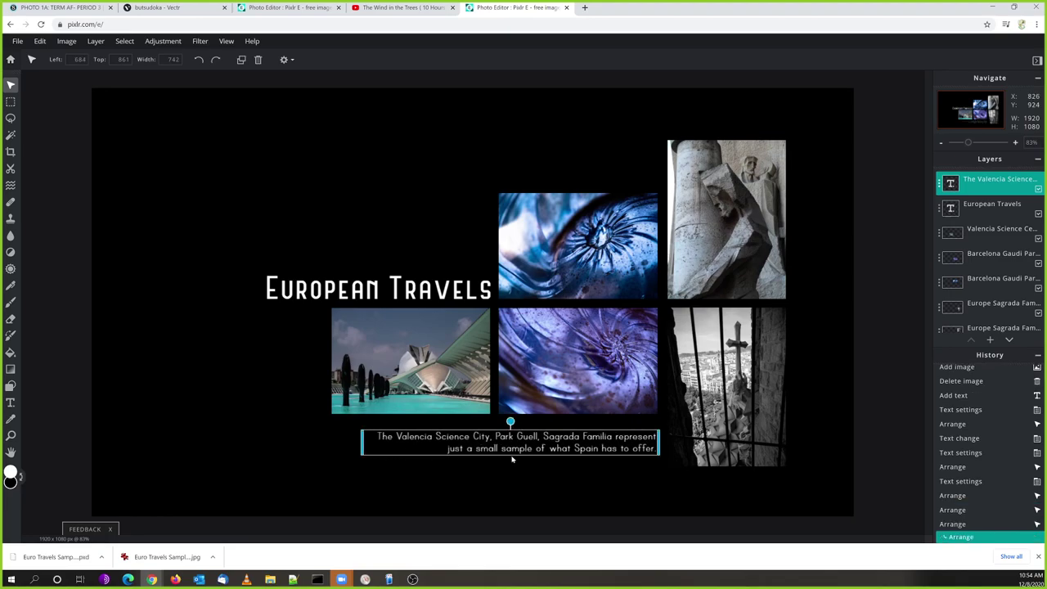
click(540, 479)
drag(546, 448, 548, 440)
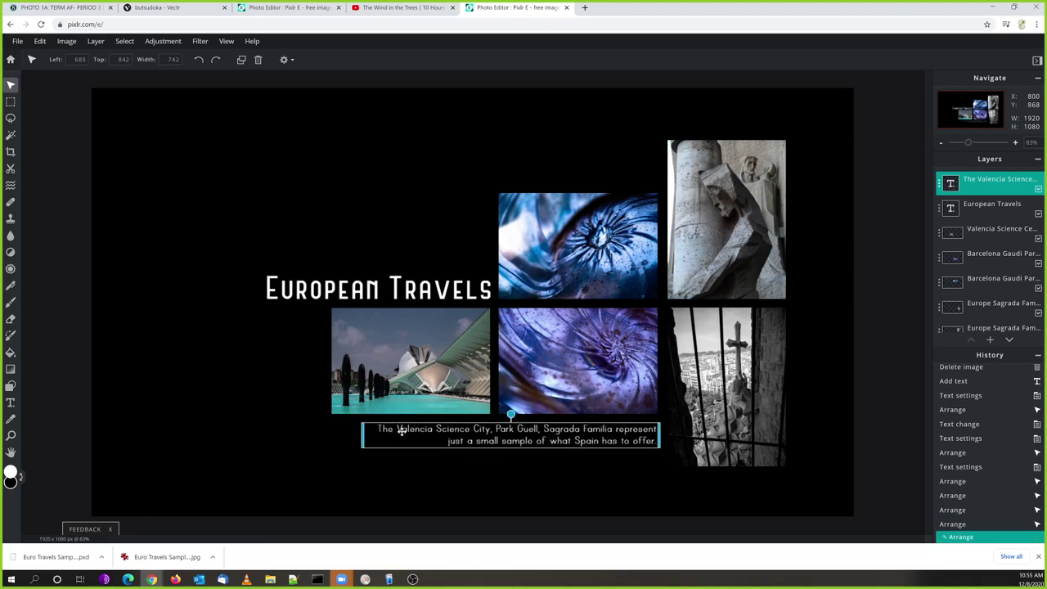
click(485, 485)
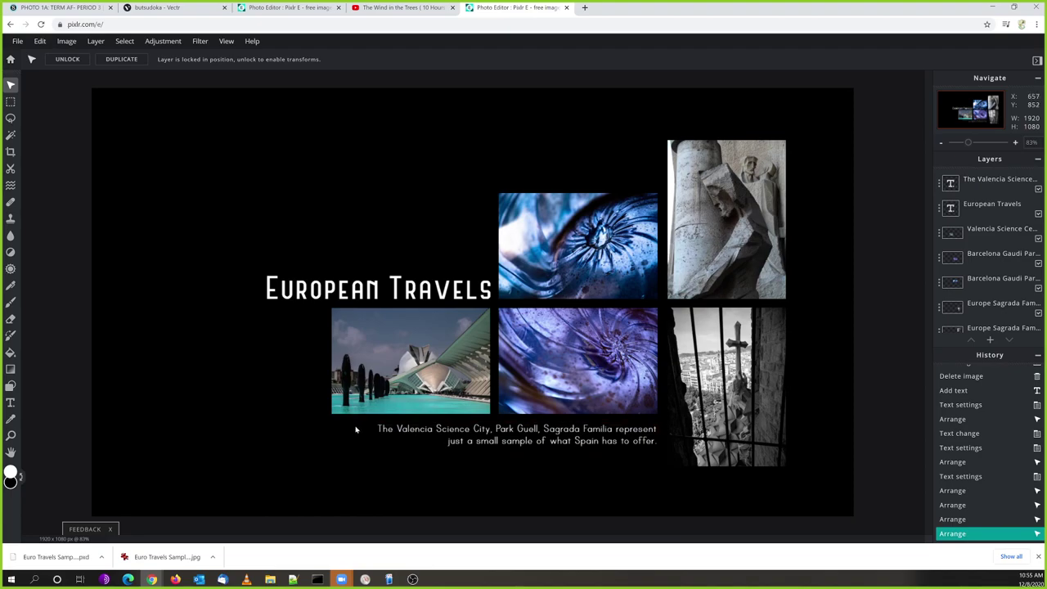
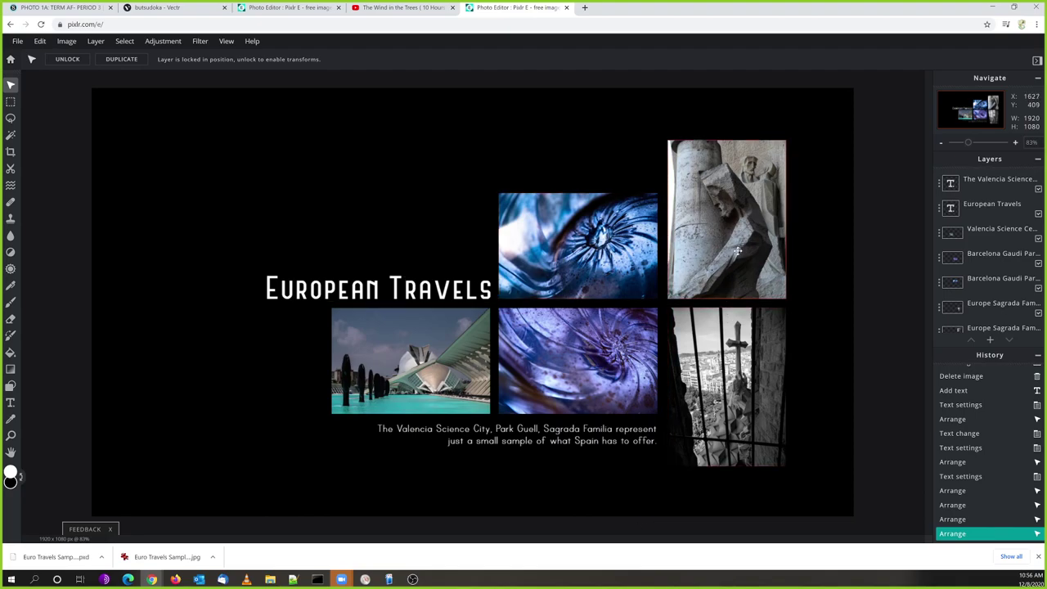
Set the top position of the stone sculpture photo to 100, keeping its left position at 1450
mouse_move(737, 251)
mouse_down()
mouse_move(730, 237)
mouse_move(730, 250)
mouse_up()
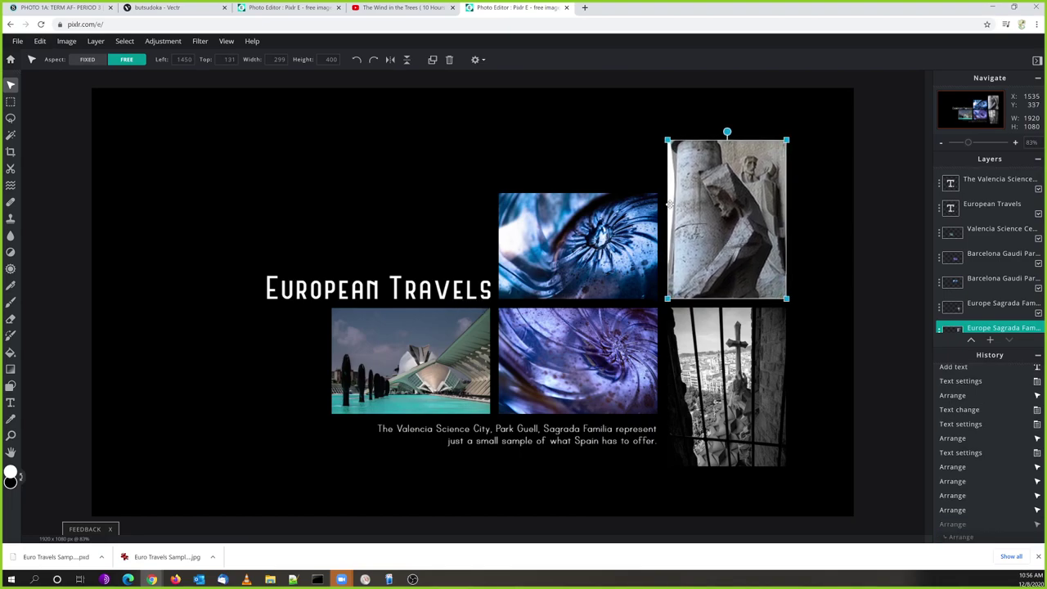
click(229, 58)
double_click(229, 59)
text(100)
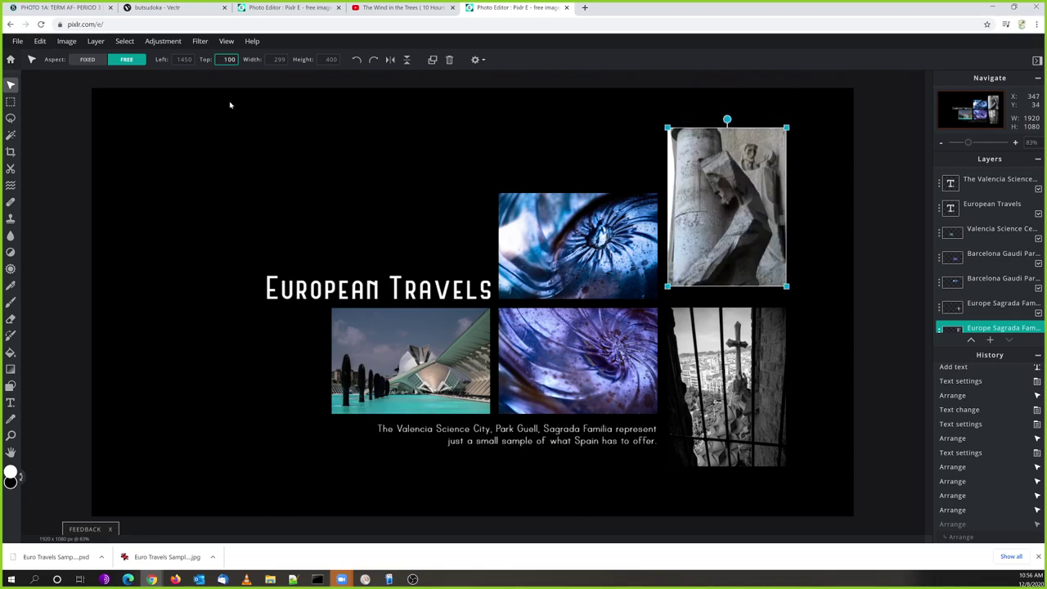
click(262, 197)
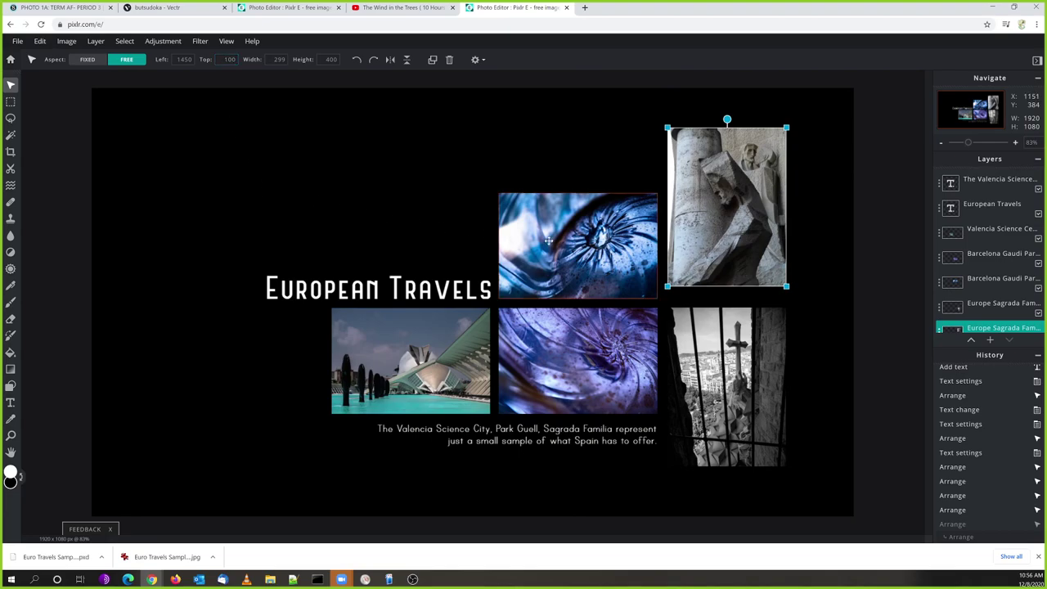
Try a top position of 69 for the stone sculpture photo, and undo it
click(229, 59)
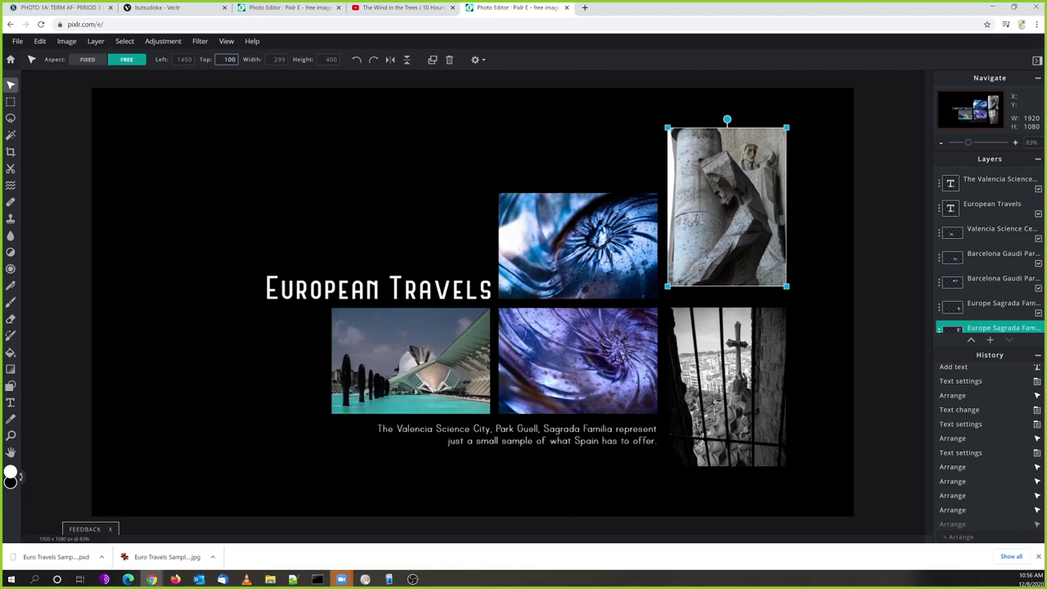
double_click(227, 59)
text(69)
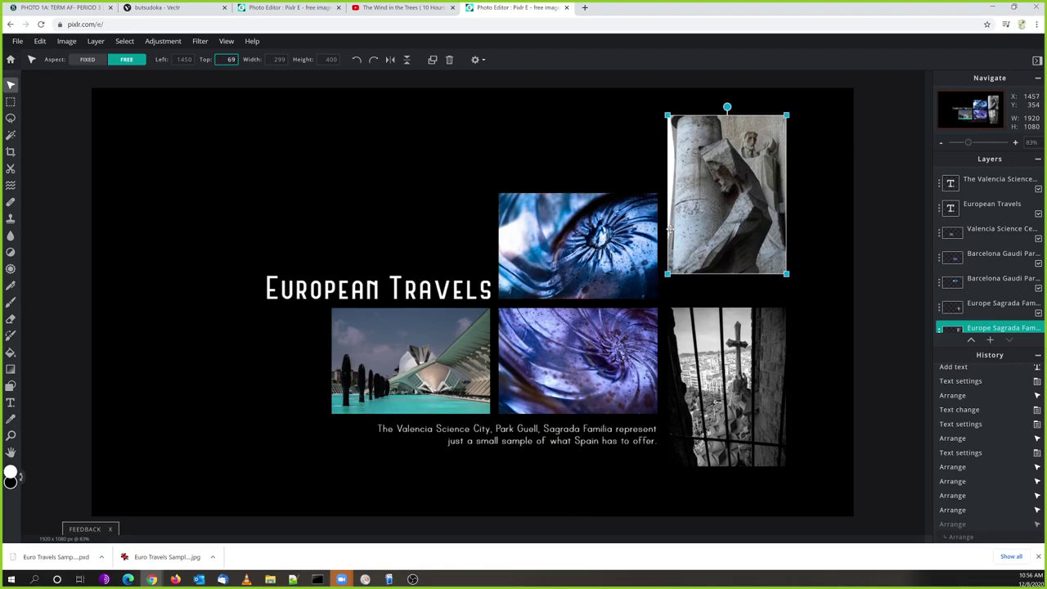
key(ctrl+z)
Set the top position of the upper blue Gaudi Park photo to 233
click(575, 247)
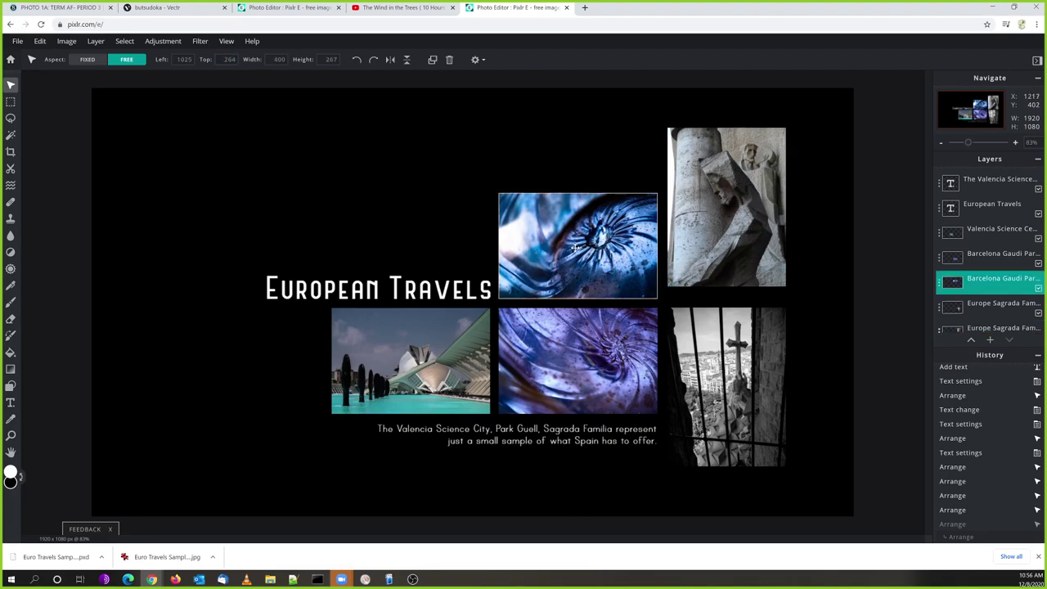
click(230, 59)
drag(224, 59, 247, 61)
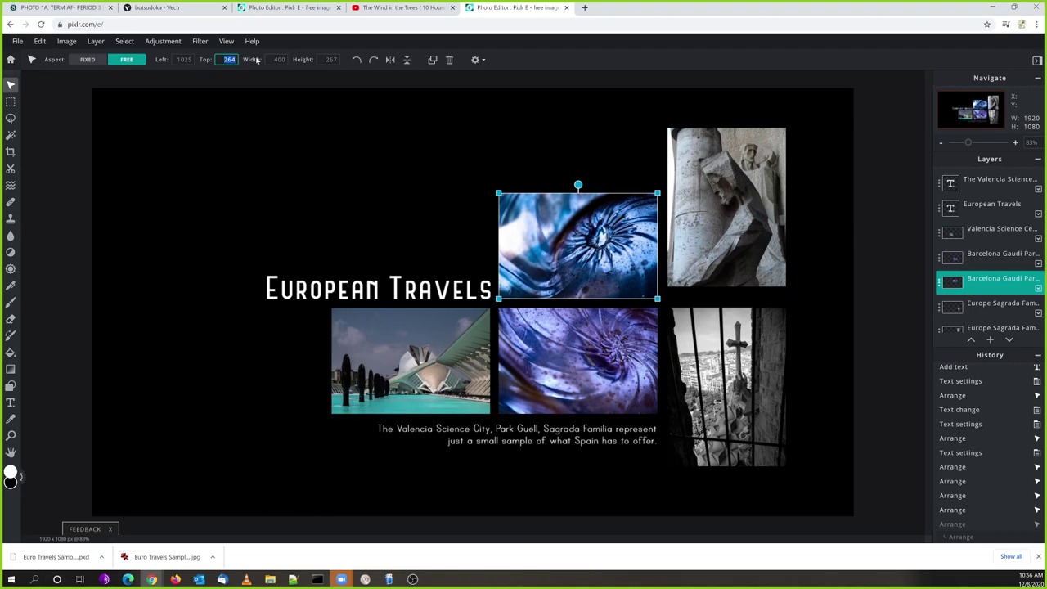
text(233)
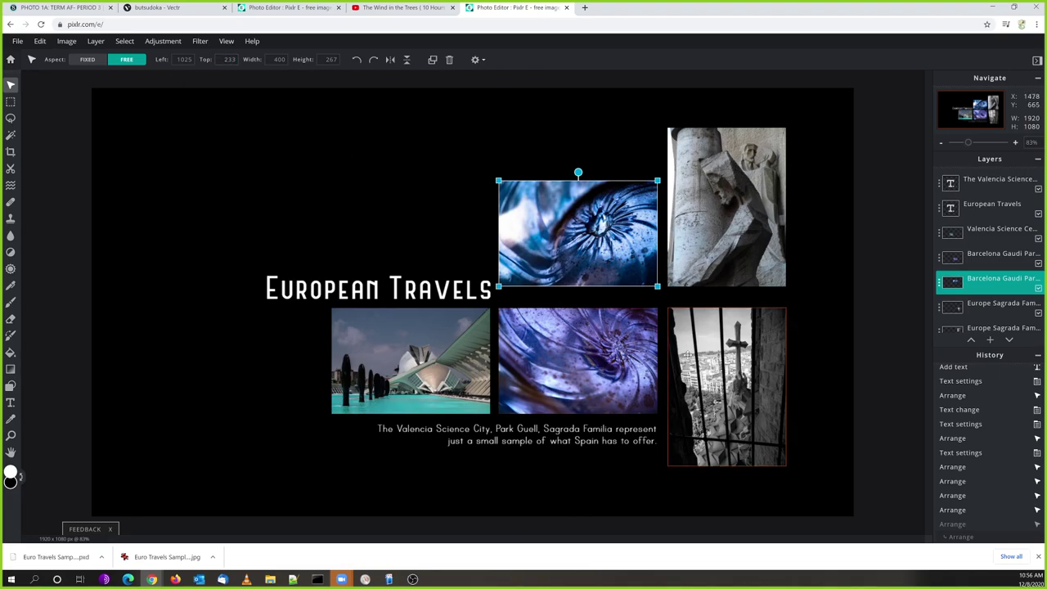
Set the top position of the black-and-white photo of the cross behind bars to 522
click(728, 365)
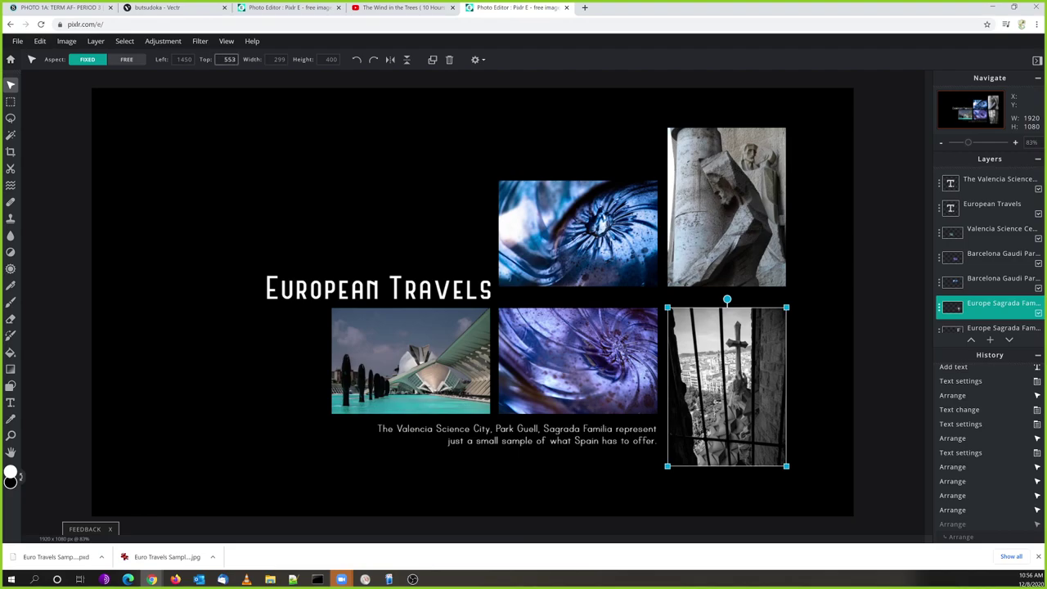
click(225, 59)
text(522)
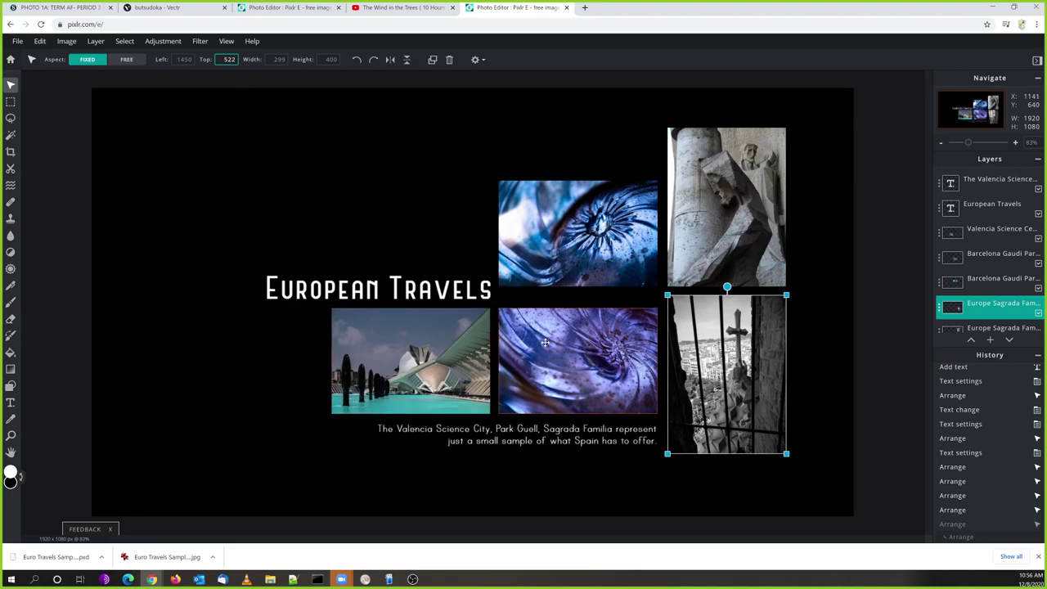
Set the top position of the lower purple Gaudi Park photo to 522
click(605, 334)
click(226, 59)
key(ctrl+a)
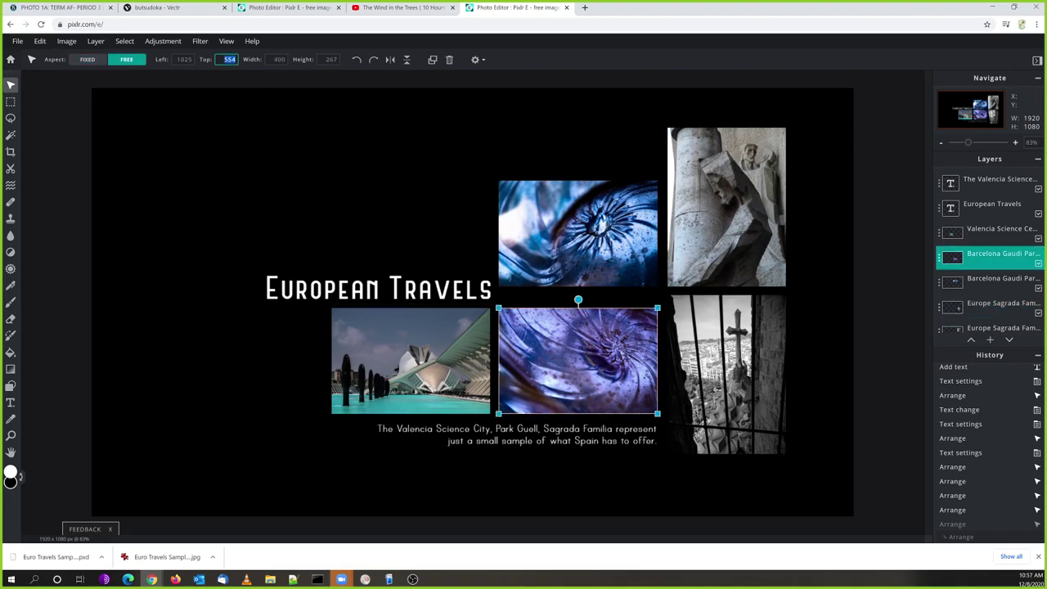
text(522)
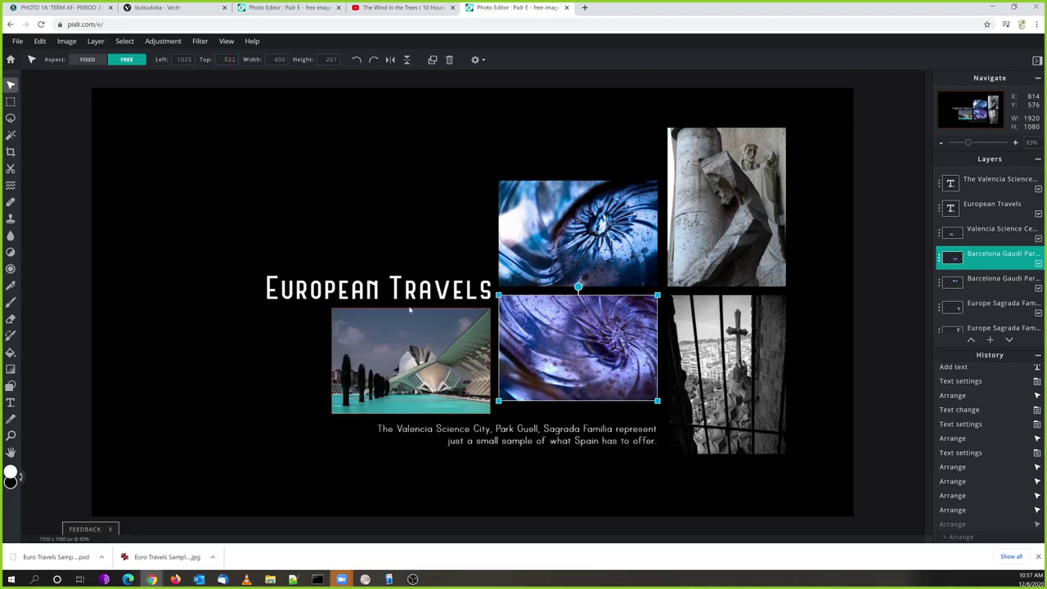
Set the top position of the Valencia Science Center photo to 522
click(406, 350)
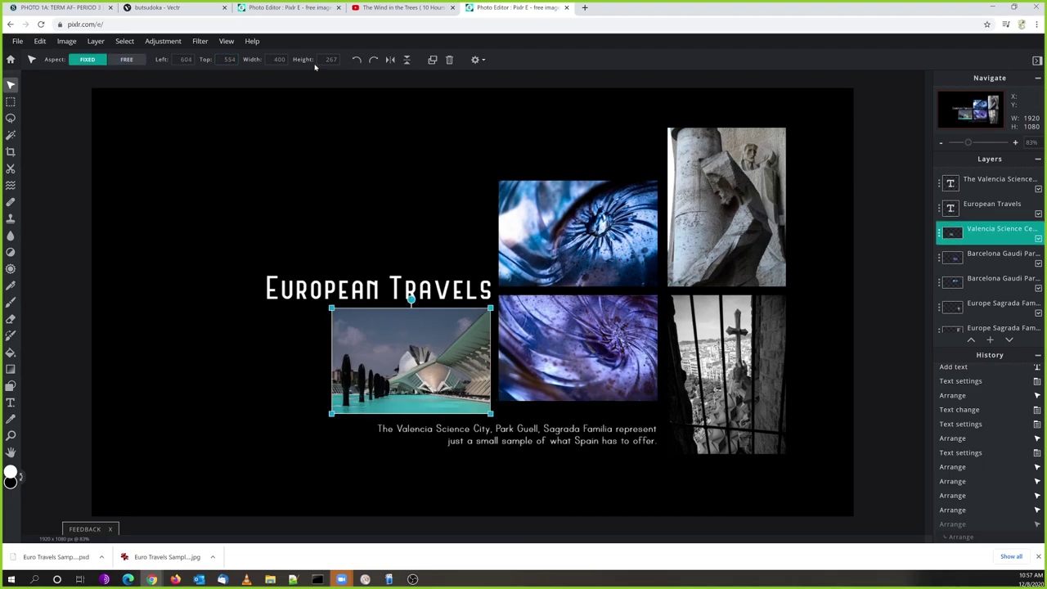
click(229, 59)
double_click(229, 58)
text(522)
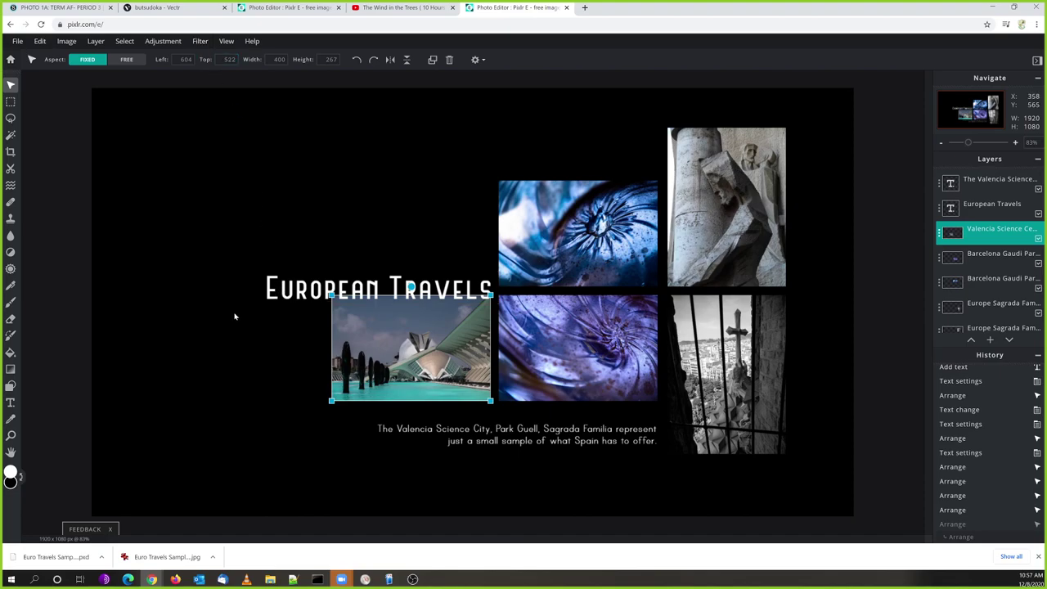
Move the "European Travels" title just above the Valencia photo and the caption up to about left 679, top 807
click(280, 288)
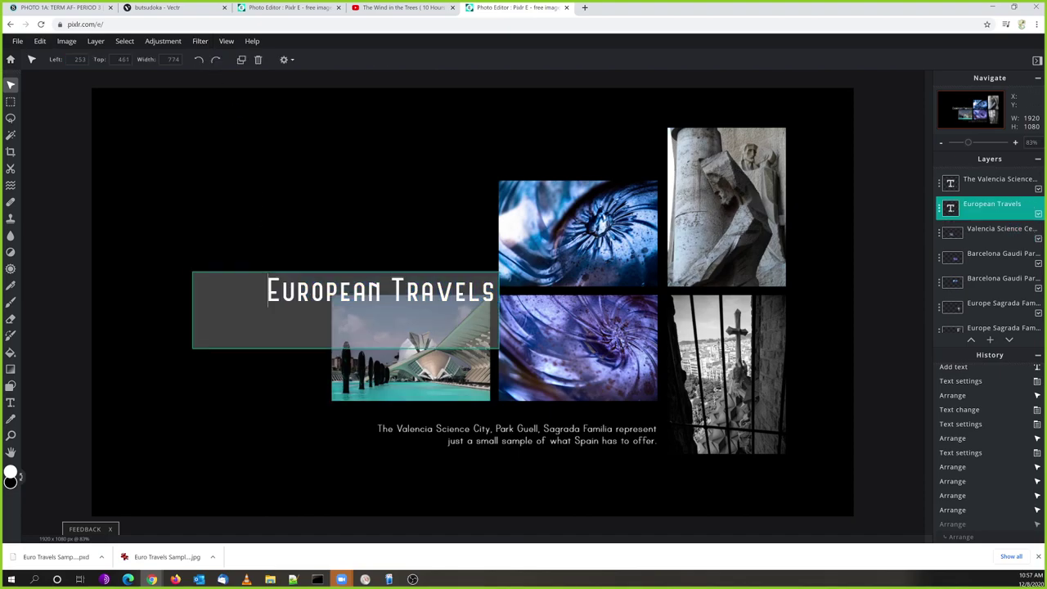
drag(295, 288, 242, 314)
click(270, 221)
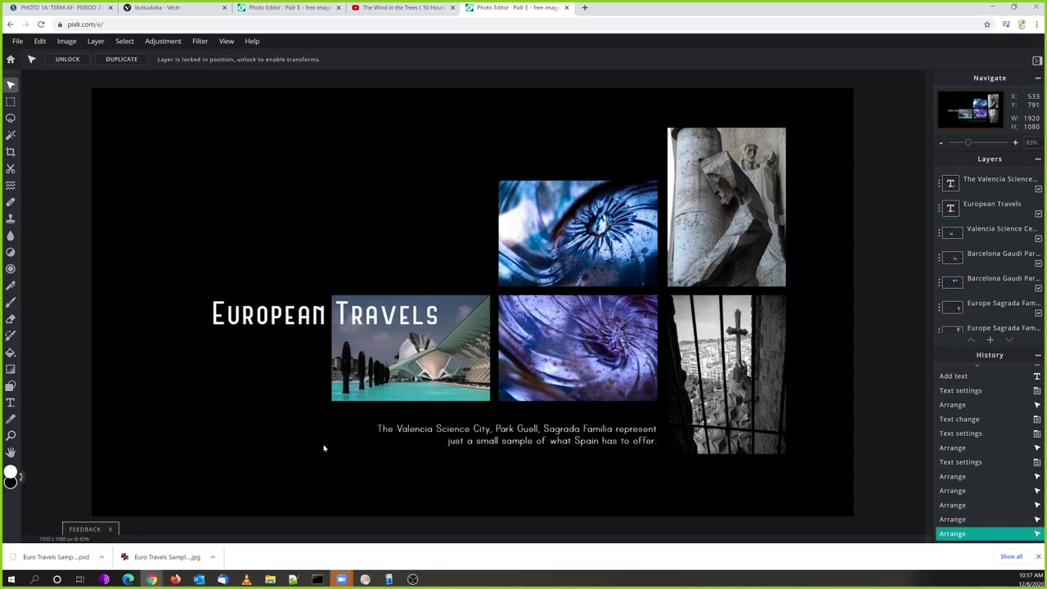
drag(271, 319, 325, 279)
drag(521, 434, 518, 420)
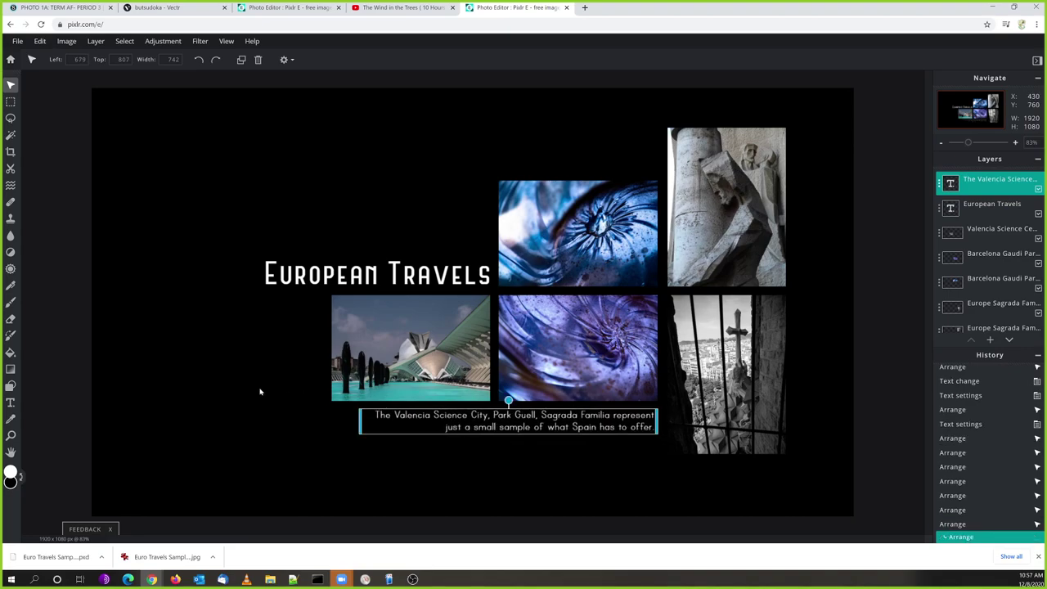
click(256, 392)
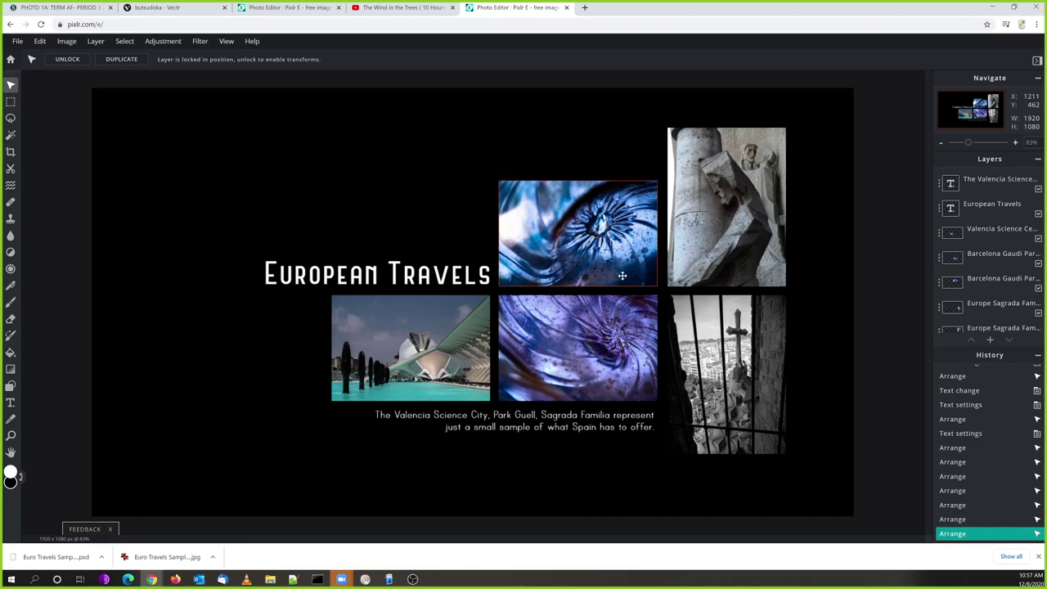
Check the left and top position values of the two Sagrada Familia photos and the two Gaudi Park photos
click(722, 230)
click(230, 60)
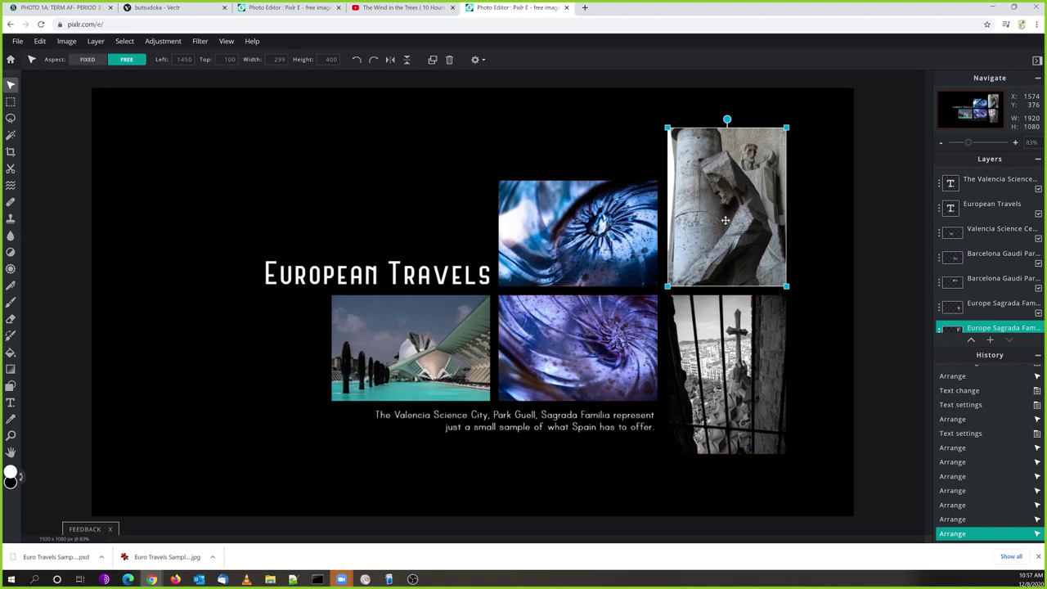
click(229, 59)
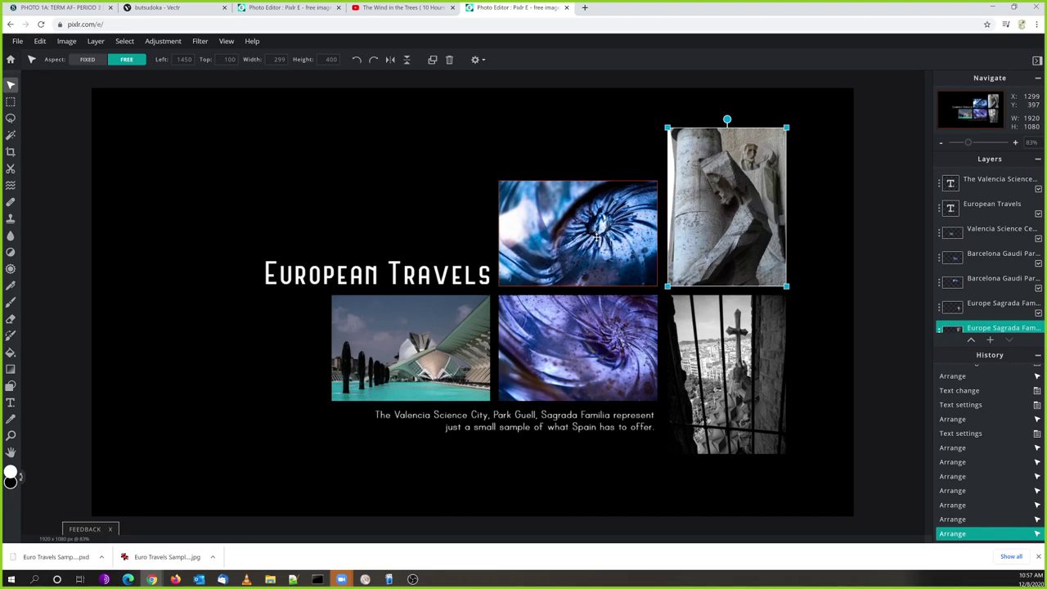
click(183, 59)
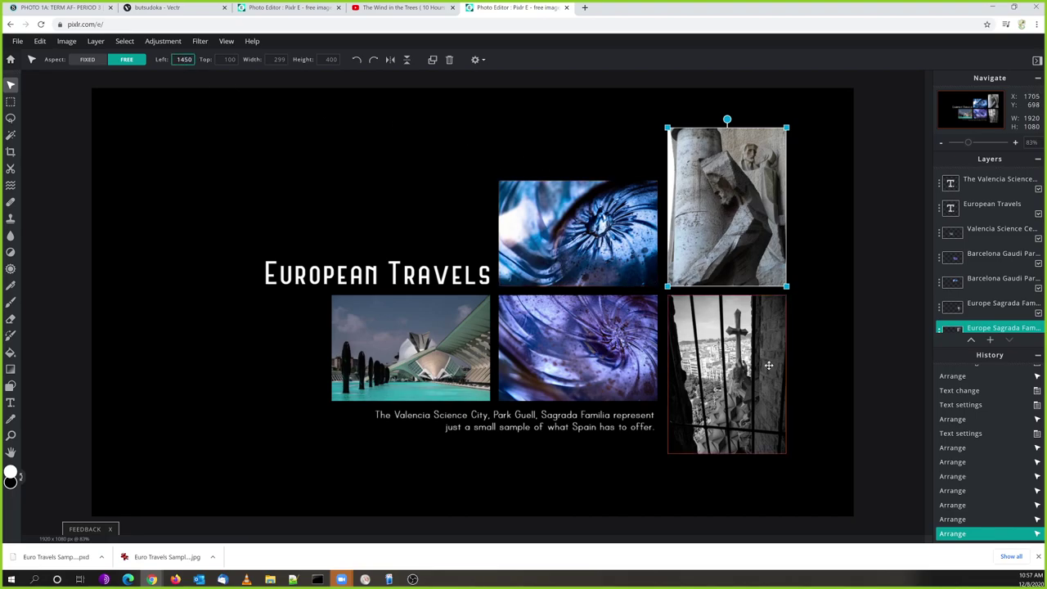
click(742, 365)
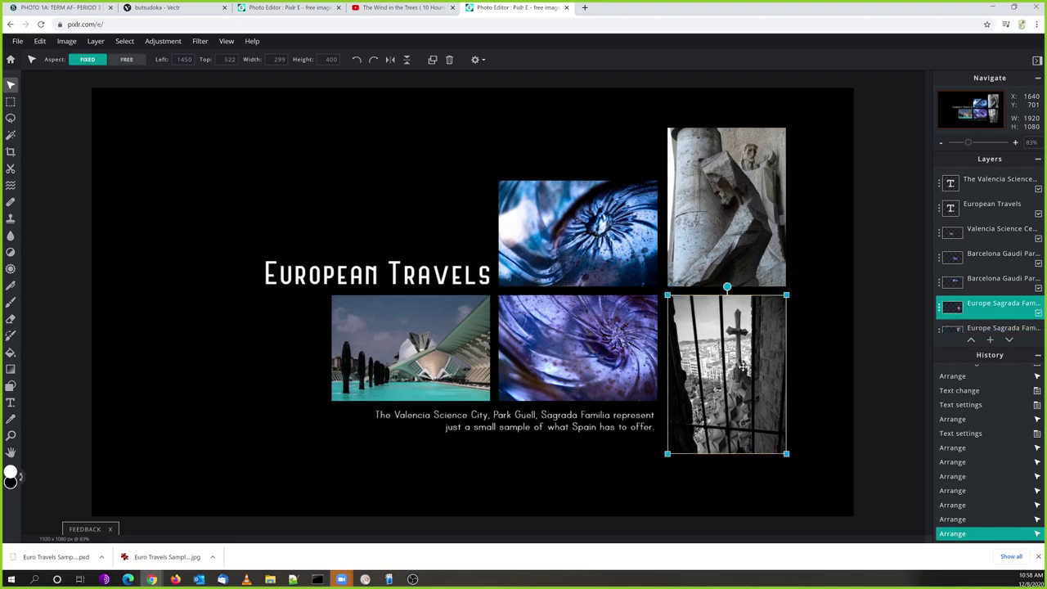
click(527, 239)
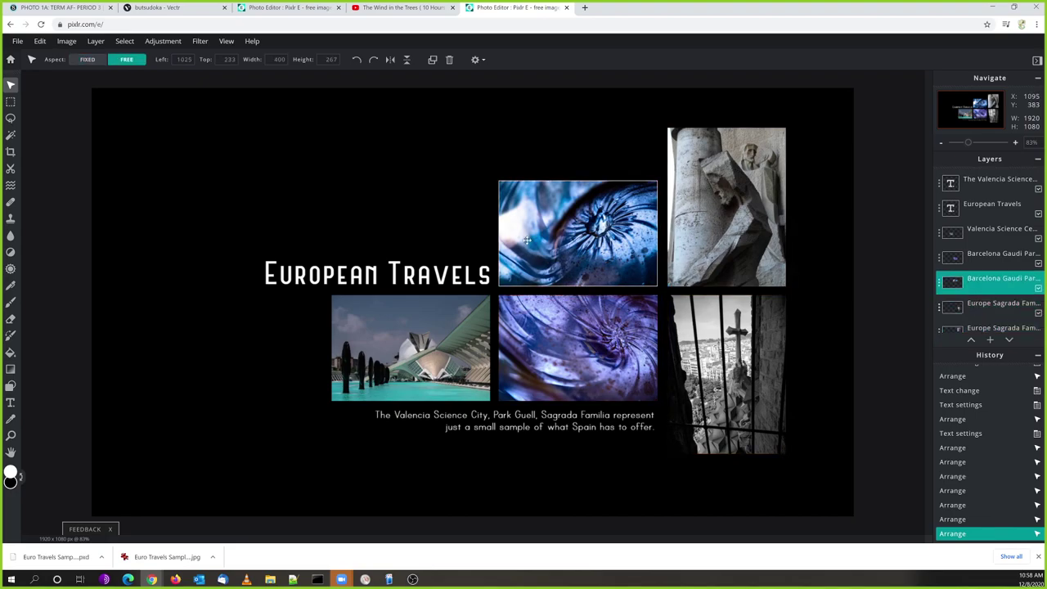
click(545, 308)
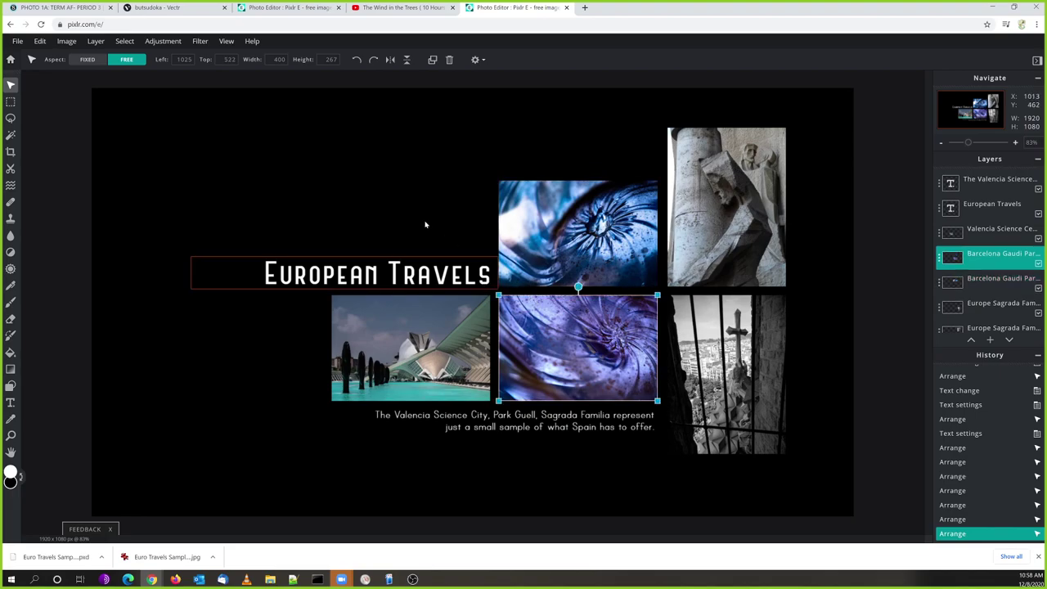
Check the position values of the Valencia photo, the lower Gaudi Park photo and the lower Sagrada Familia photo
click(183, 60)
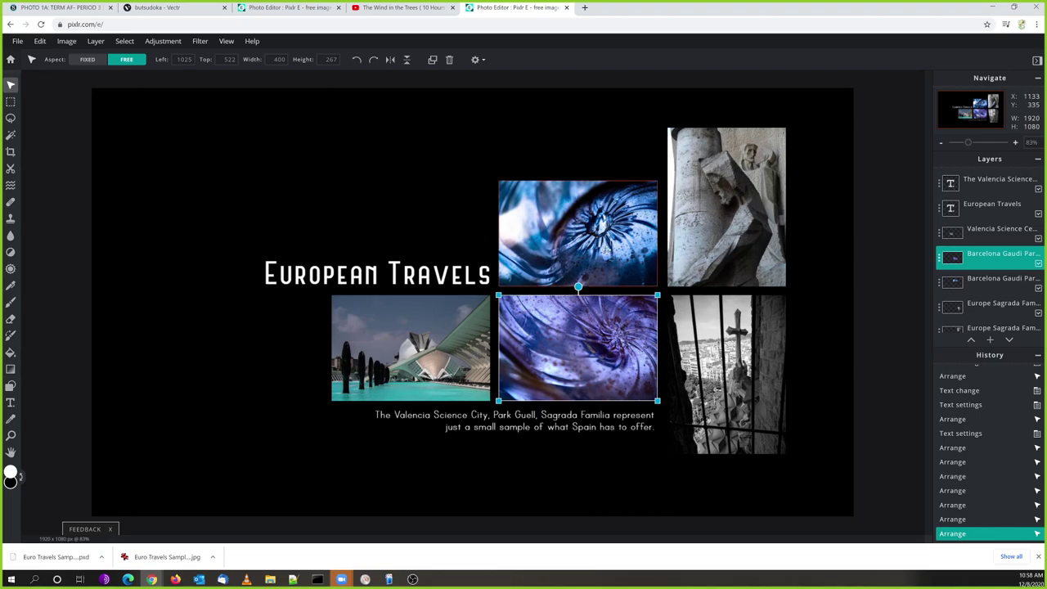
click(453, 370)
click(580, 360)
click(724, 369)
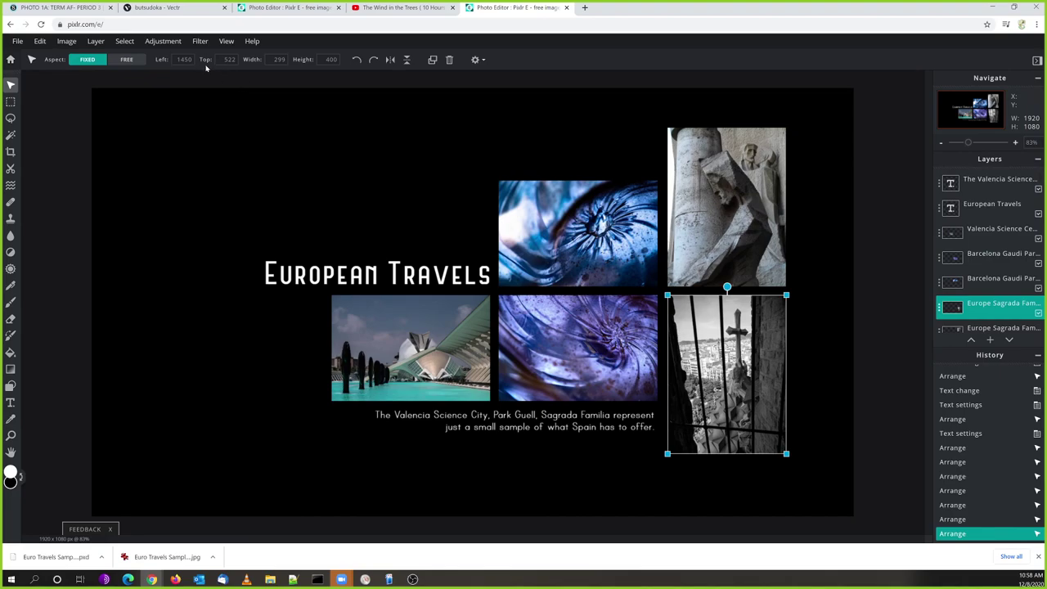
Nudge the "European Travels" title two pixels to the right, to left 252, and deselect it
click(434, 276)
click(439, 210)
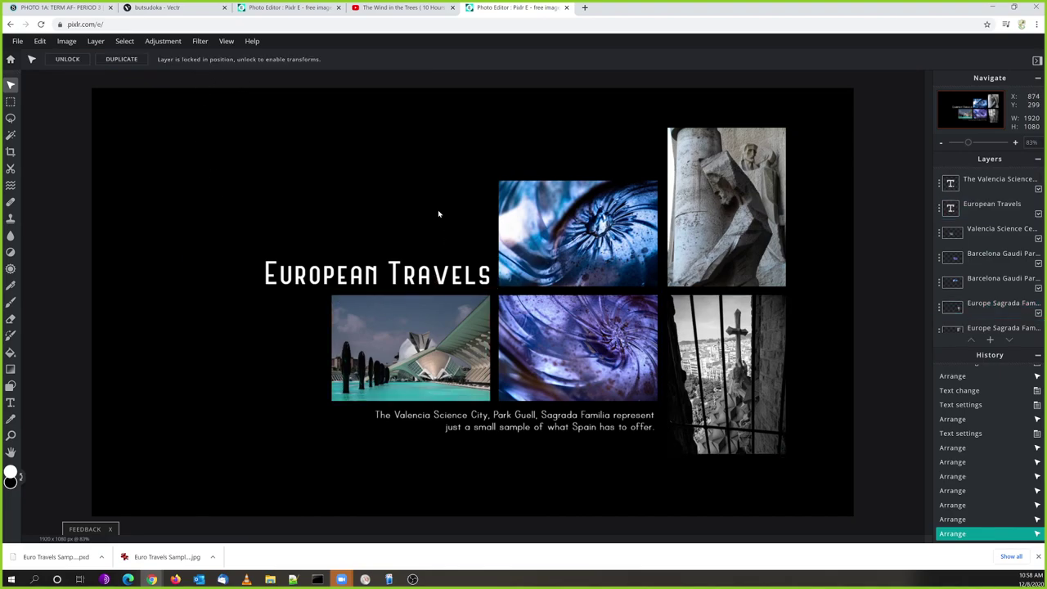
click(433, 280)
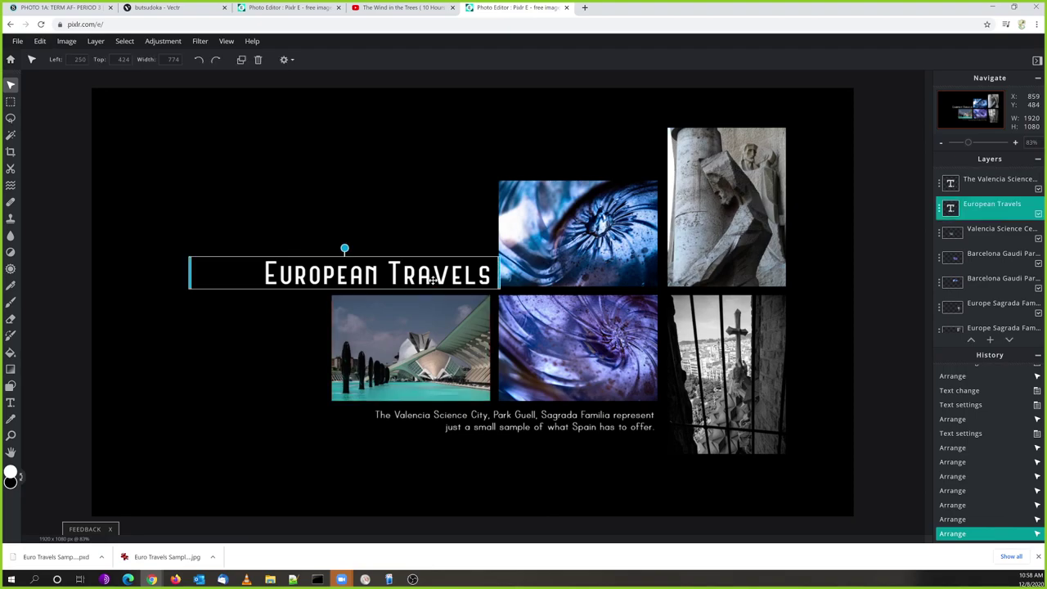
key(Right)
key(Right)
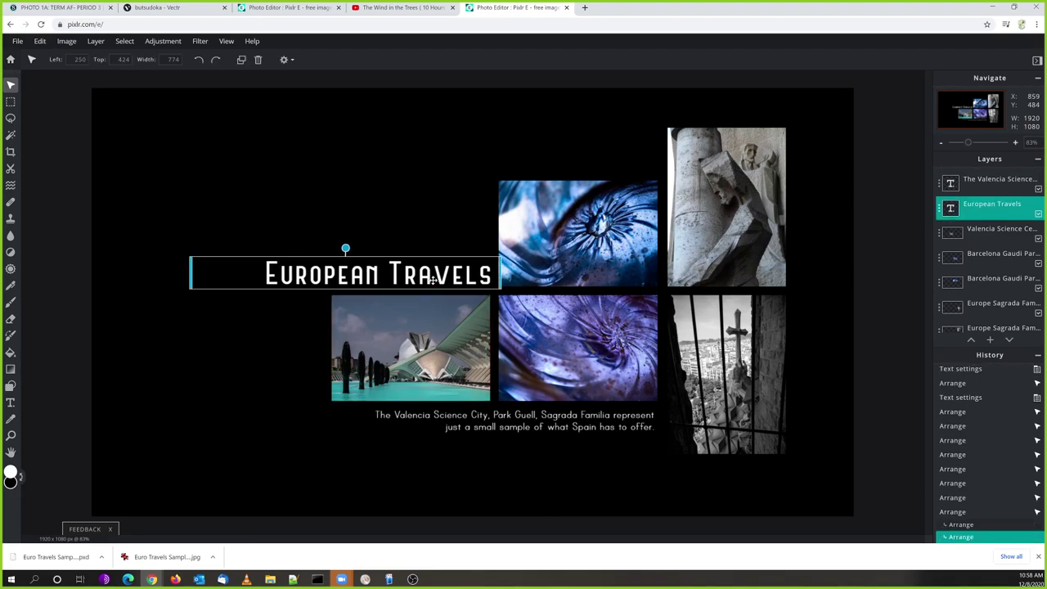
click(450, 224)
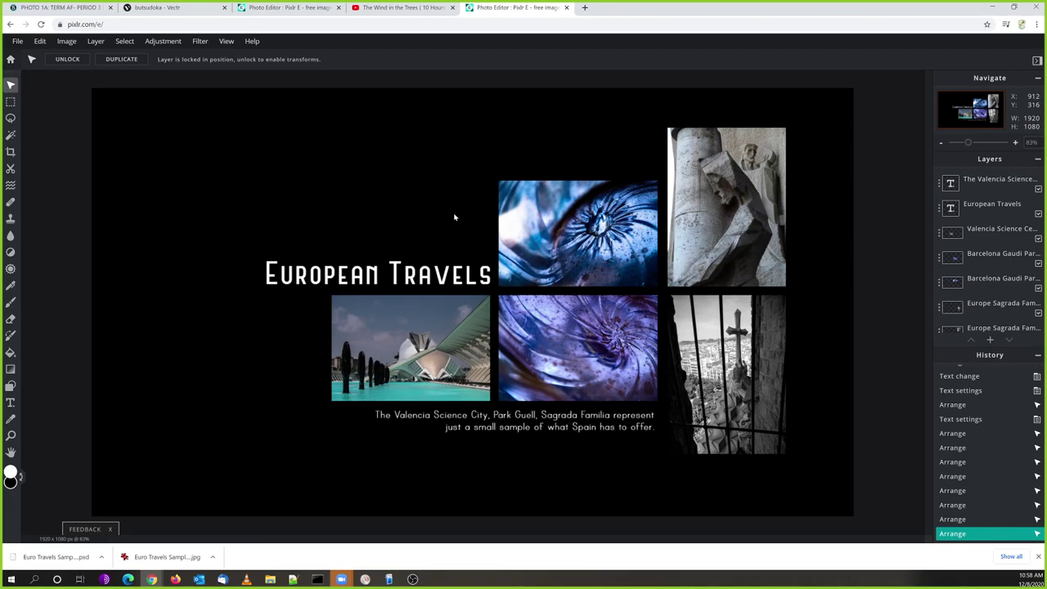
Save the collage as a high-quality JPG named "Final Sample P3" in the Lesson Images folder
click(17, 42)
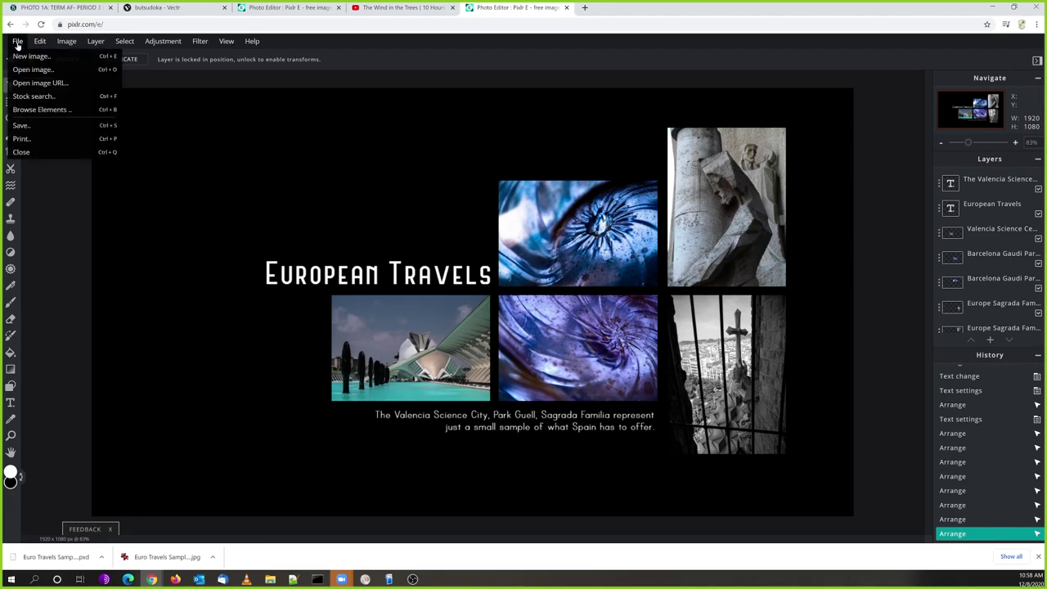
click(25, 129)
click(352, 161)
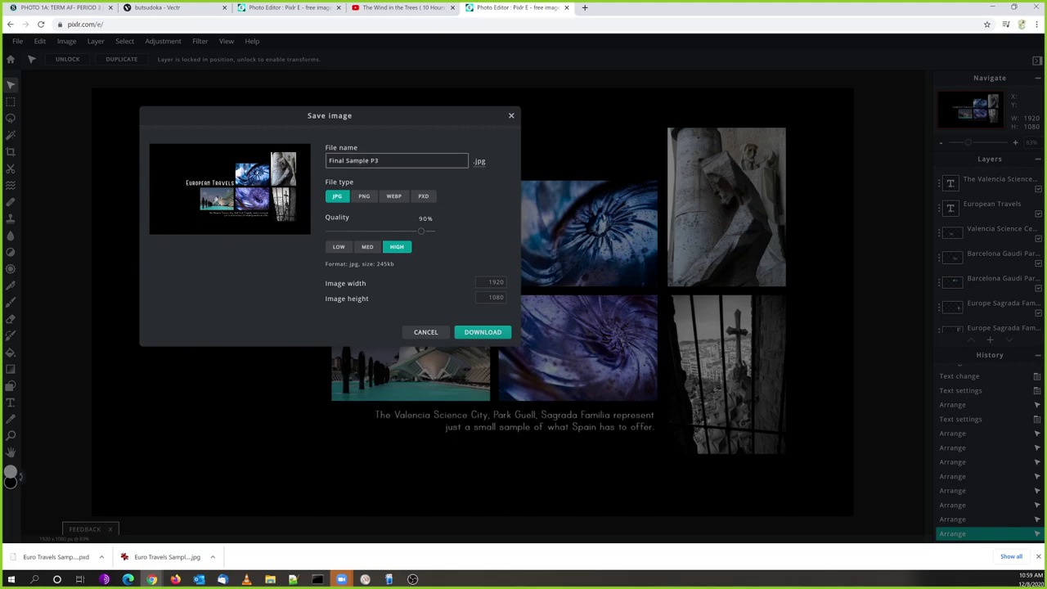
click(334, 198)
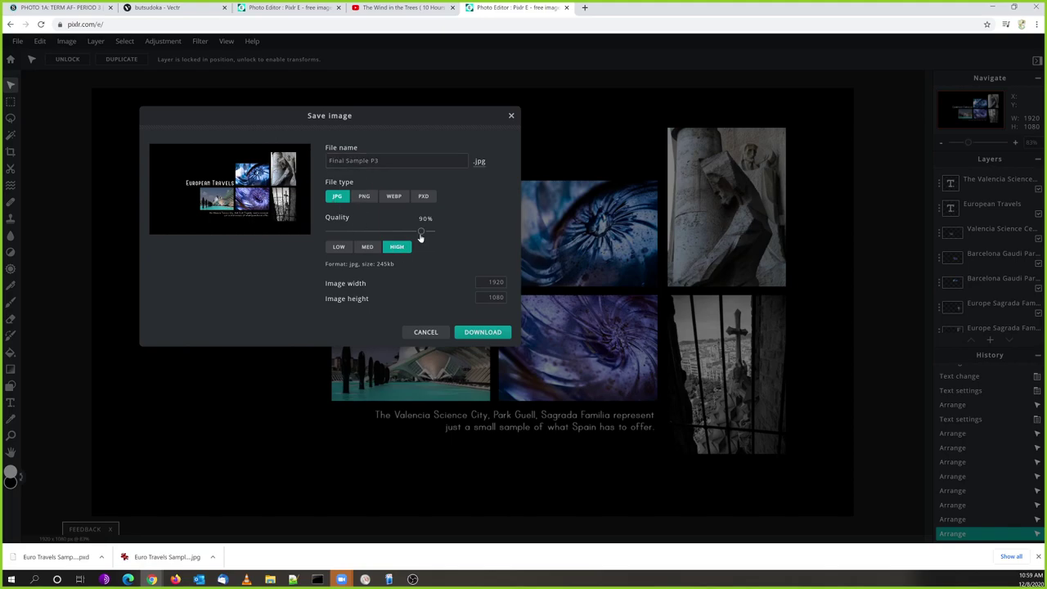
drag(421, 231, 470, 241)
click(483, 332)
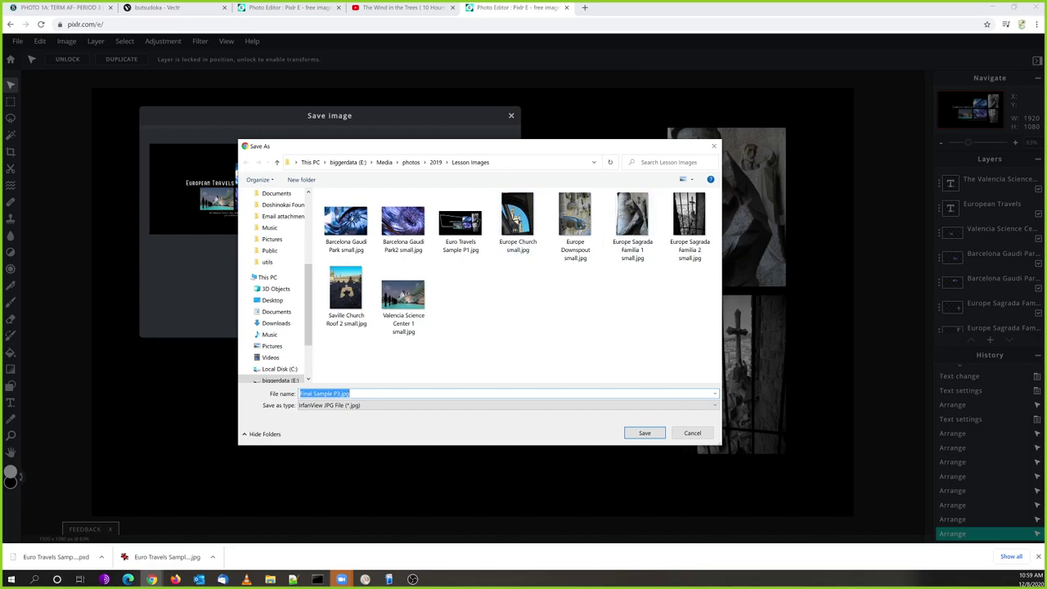
click(640, 434)
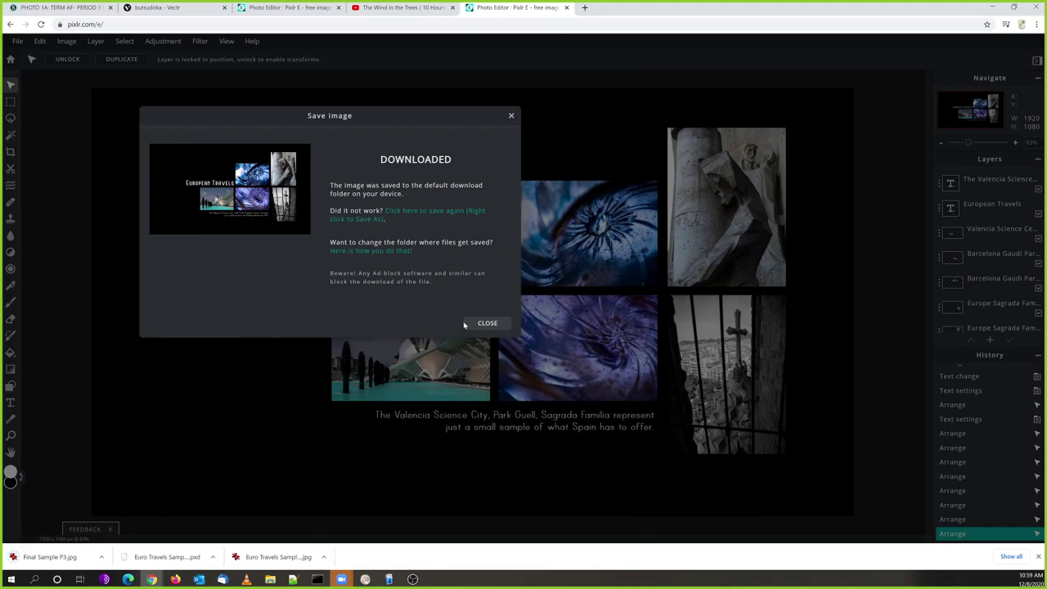
click(486, 324)
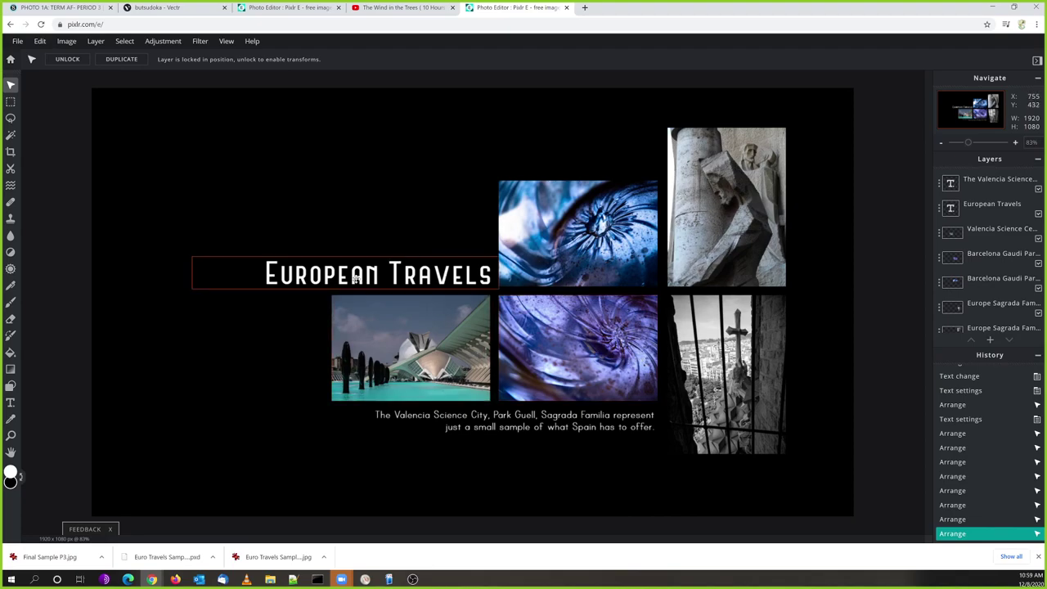
Try moving the "European Travels" title up to about left 177, top 311, and undo the move
drag(347, 271, 316, 228)
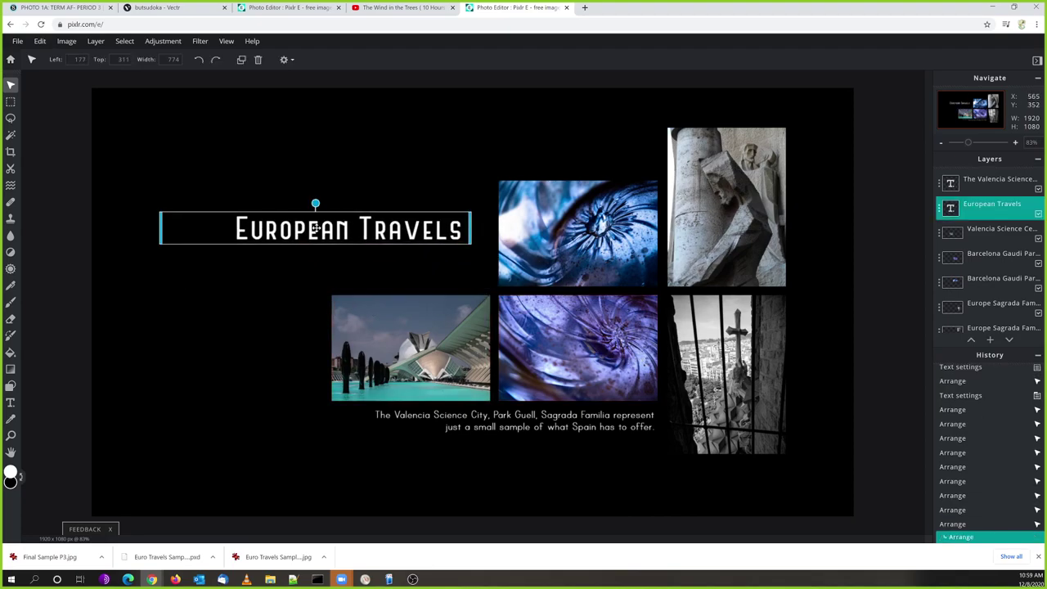
key(ctrl+z)
key(ctrl+z)
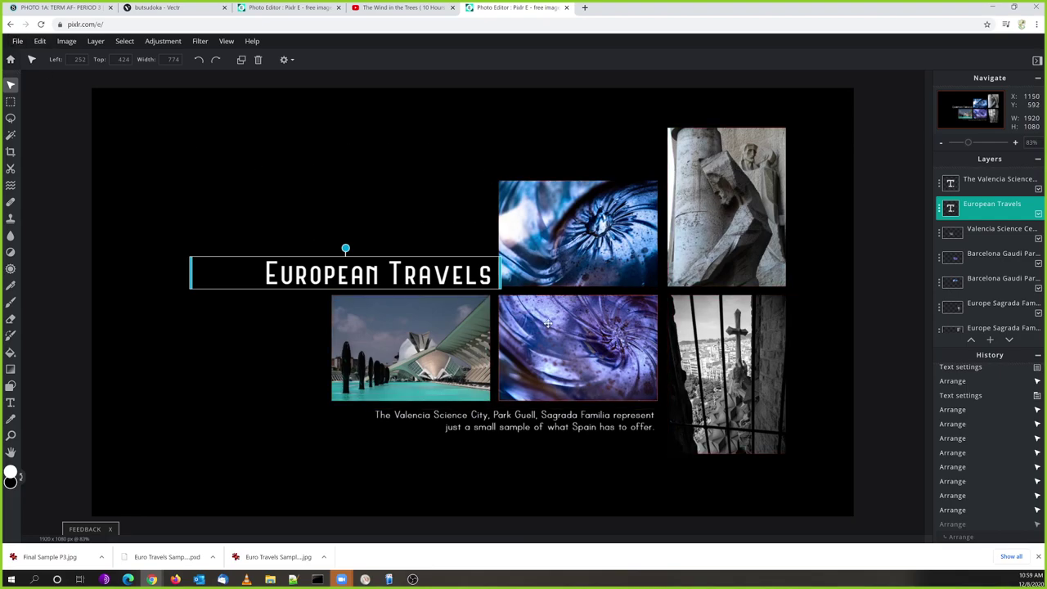
Save a layered PXD copy of the collage as "Final Sample P3" in the Lesson Images folder
click(17, 41)
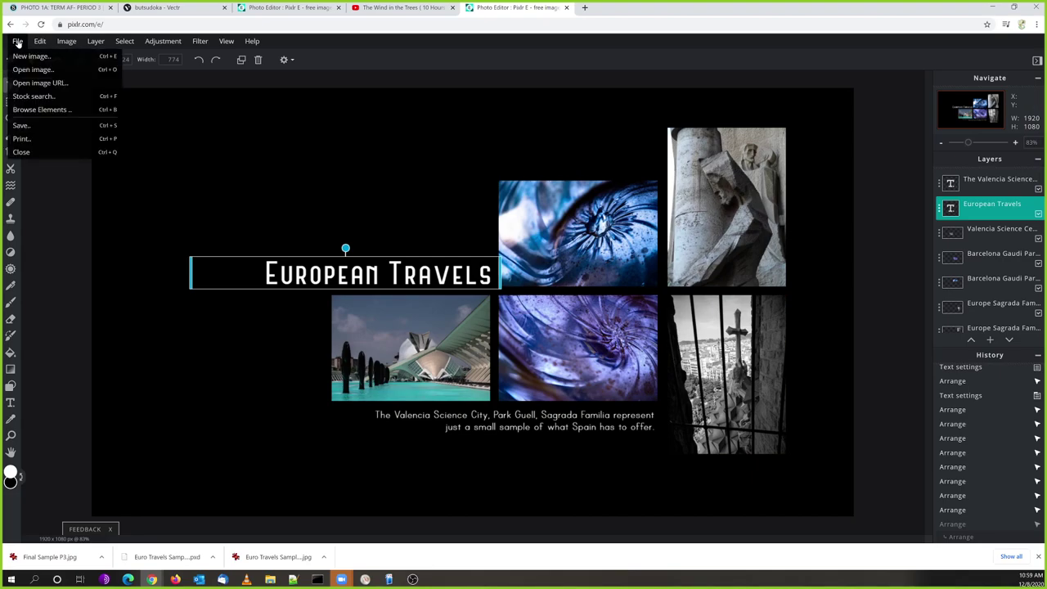
click(39, 127)
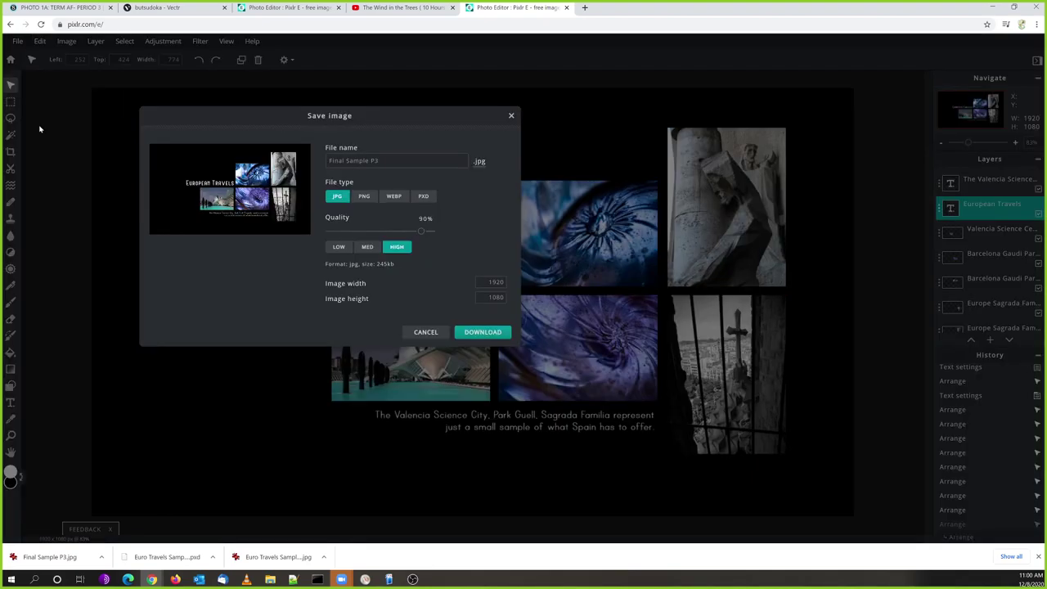
click(424, 197)
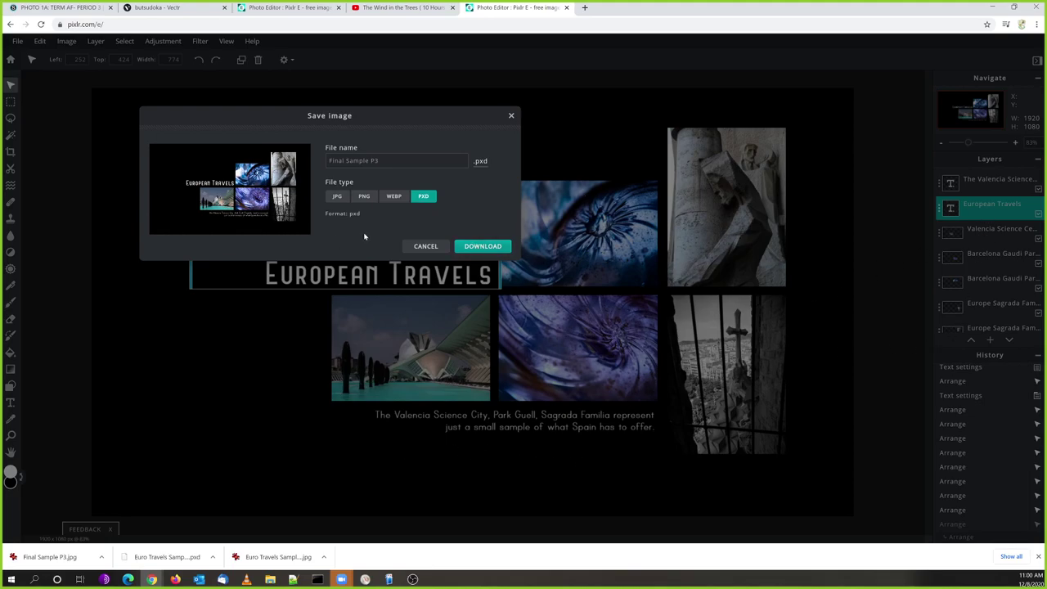
click(476, 248)
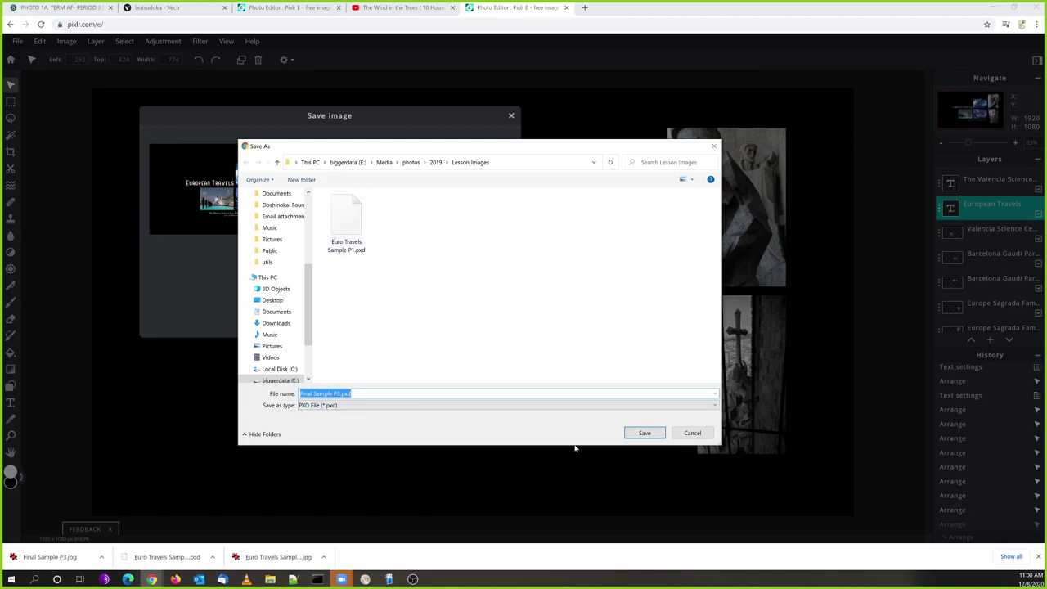
click(631, 433)
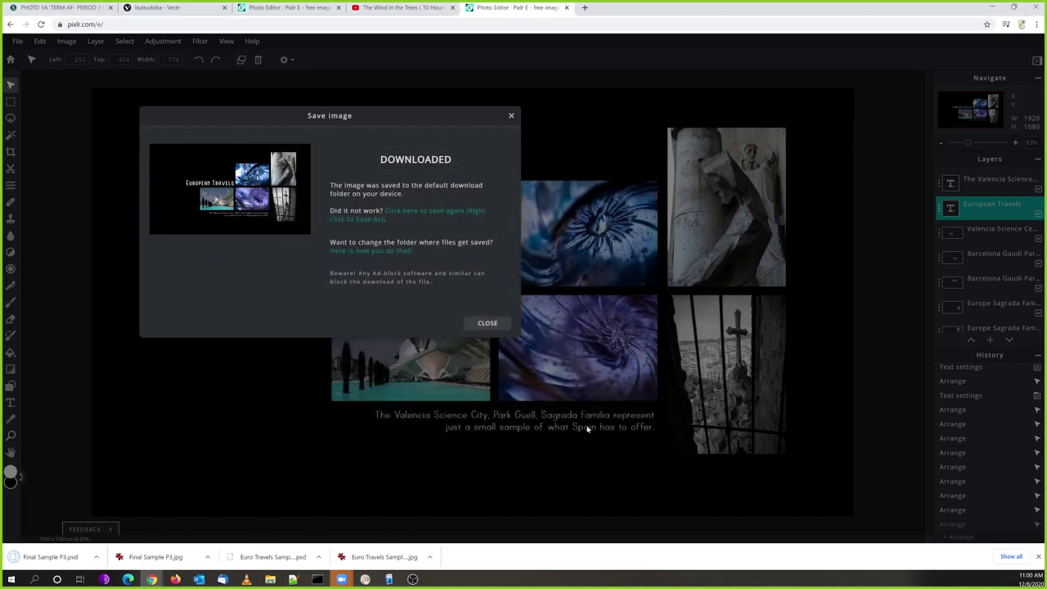
click(488, 324)
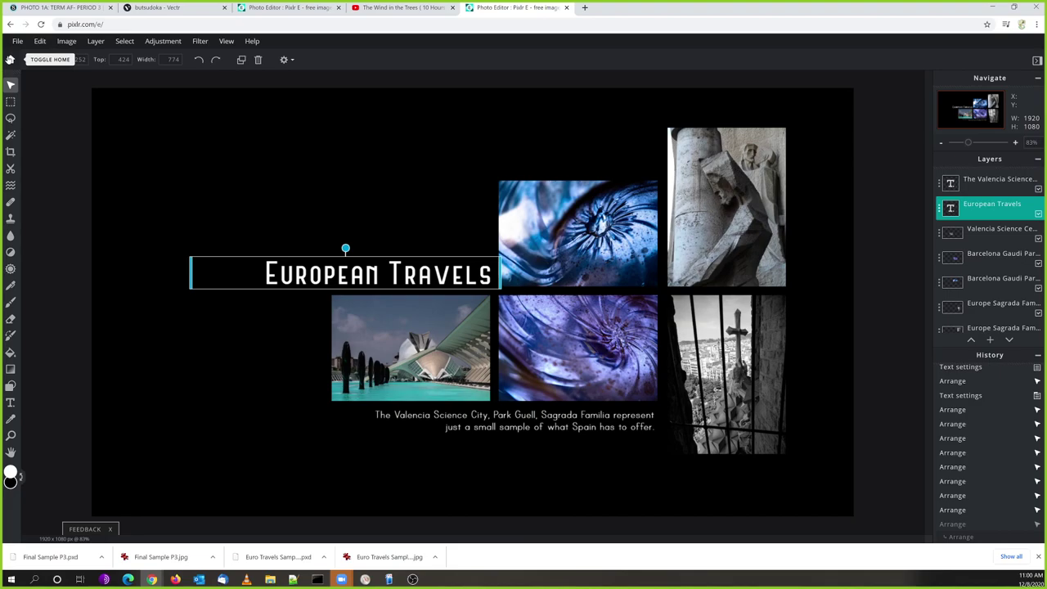
View the history of recent documents on the home page and return to the active "final sample p3" document
click(160, 169)
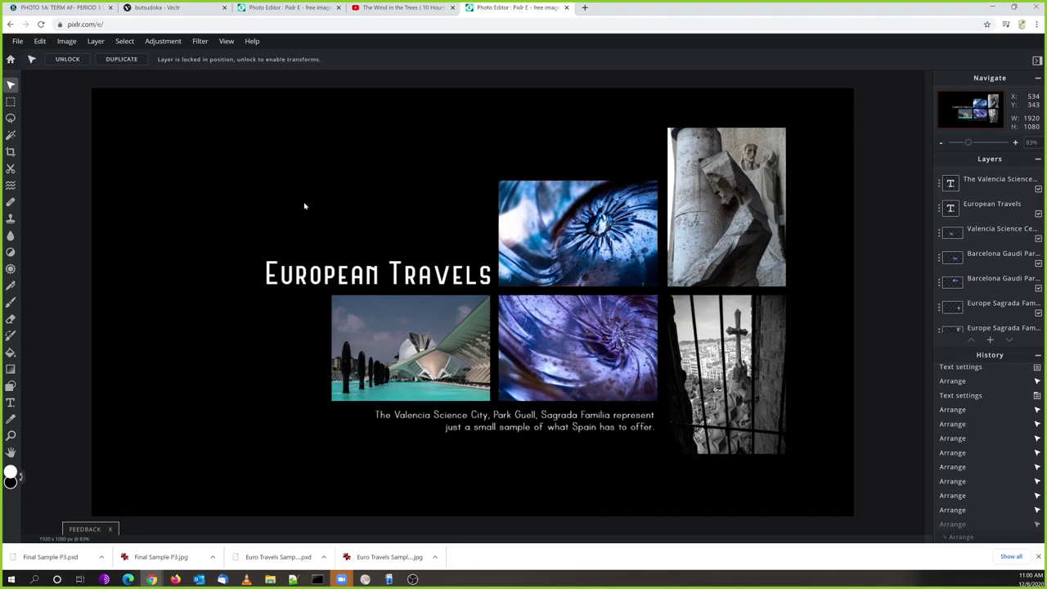
click(11, 59)
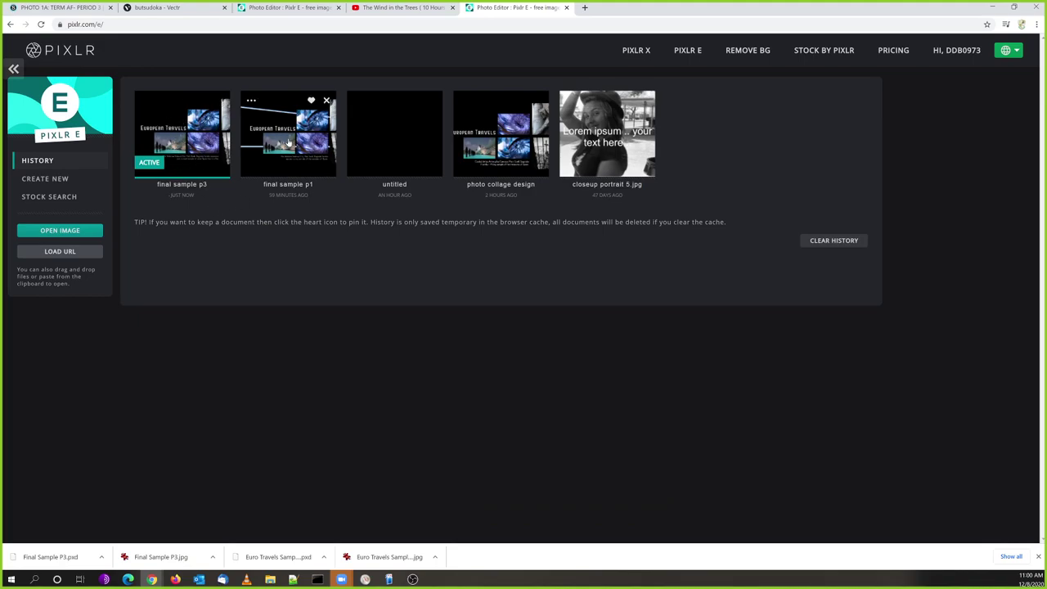
click(199, 129)
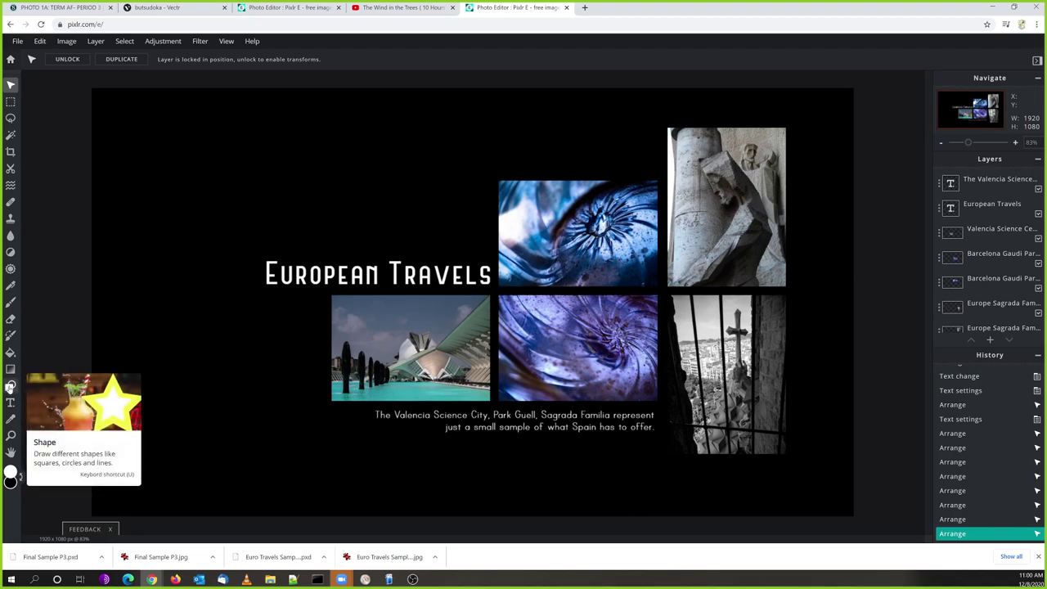
Try drawing a wide white-outlined rectangle with stroke 5 directly on the locked background layer, and undo the shape
click(10, 385)
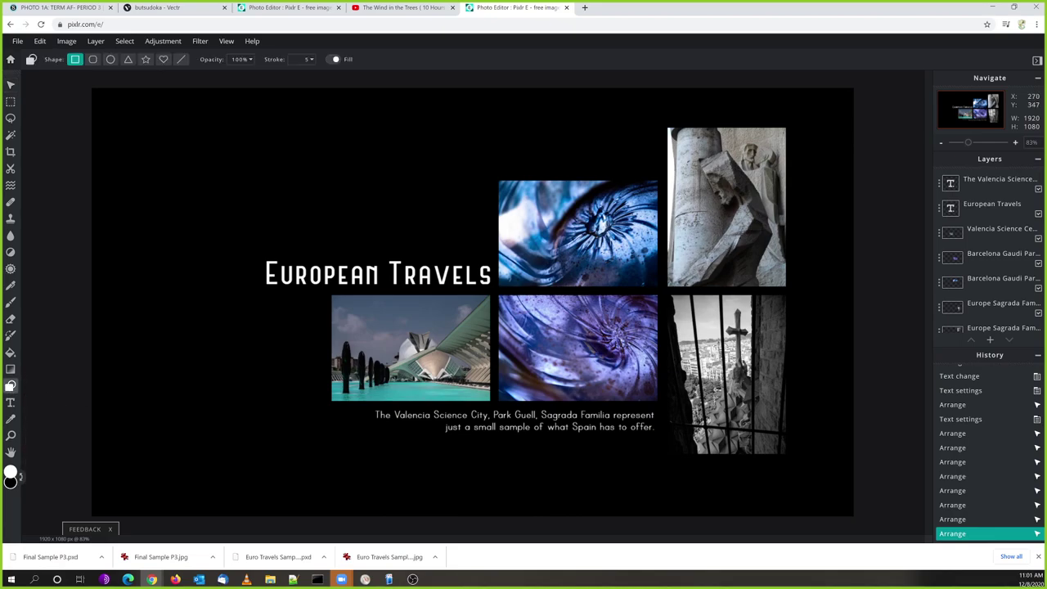
mouse_move(189, 219)
mouse_down()
mouse_move(437, 316)
mouse_move(835, 379)
mouse_up()
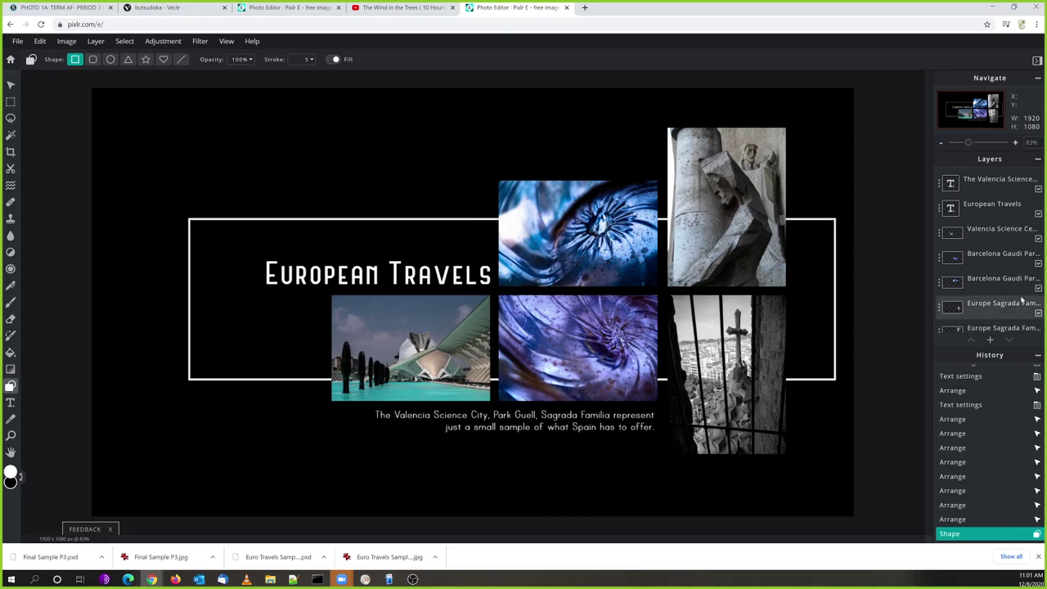
scroll(1009, 300, down, 1)
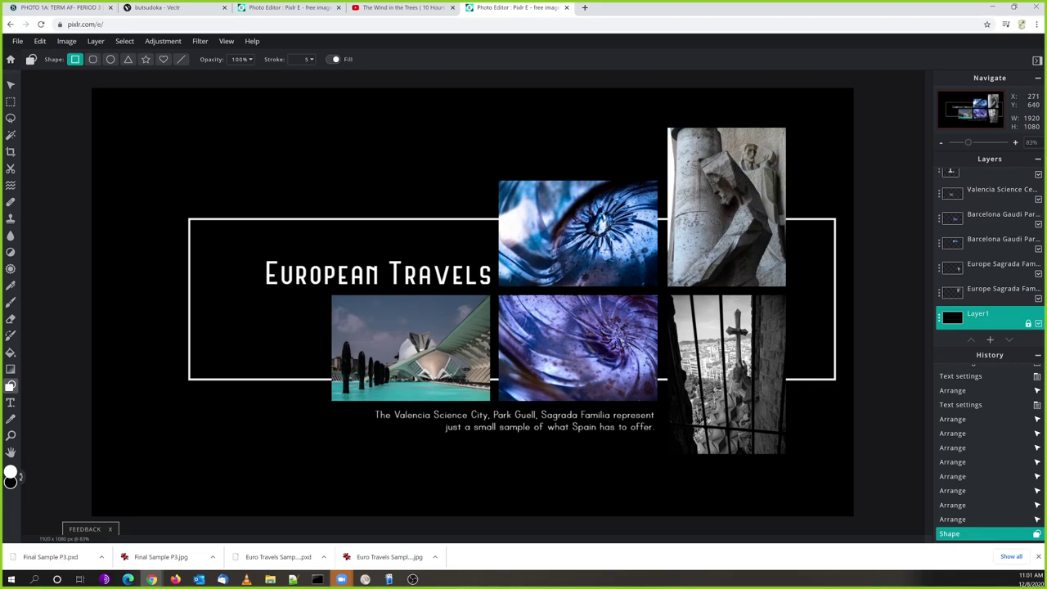
click(10, 83)
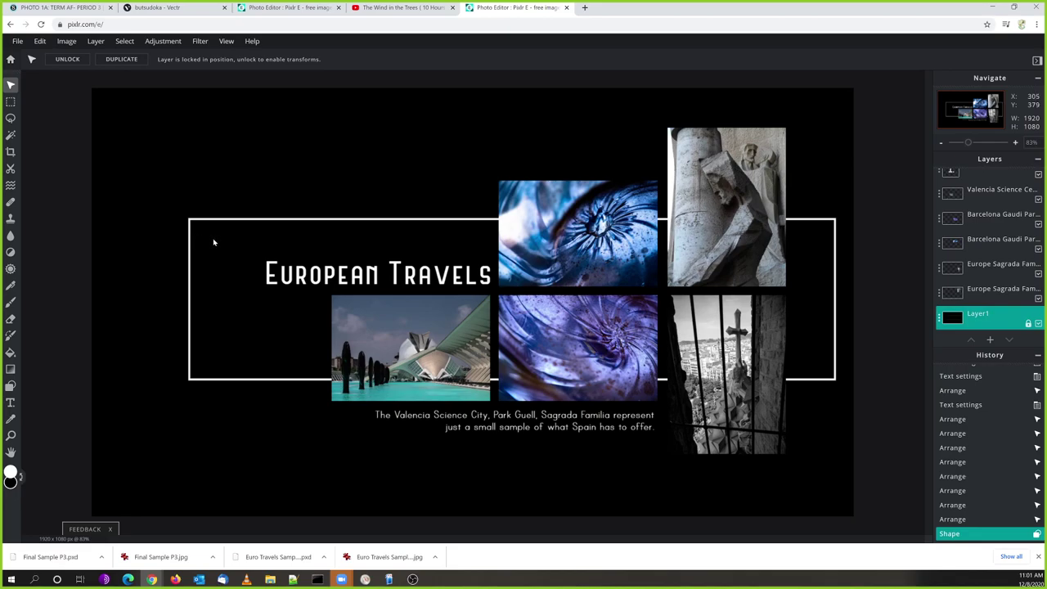
key(ctrl+z)
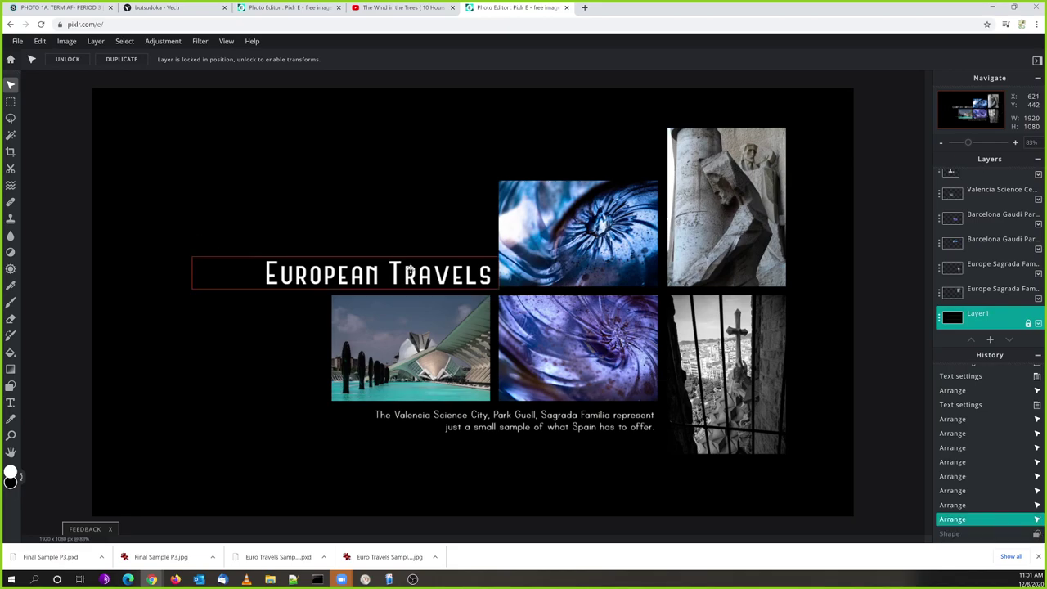
Add a new layer and draw a wide black-filled rectangle with a white outline, stroke 5, across the middle of the collage
click(991, 340)
click(255, 222)
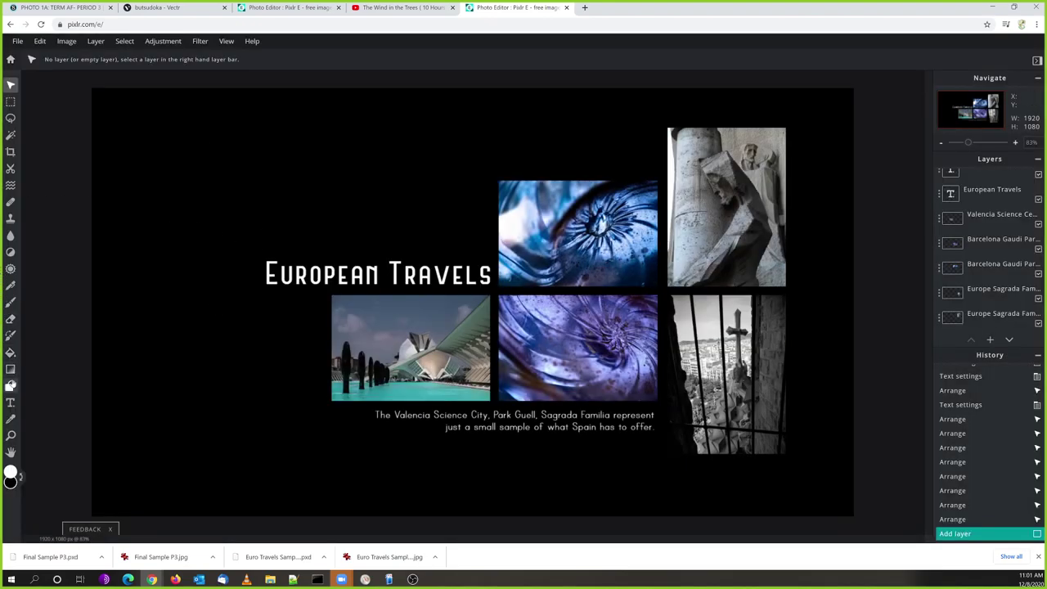
click(10, 385)
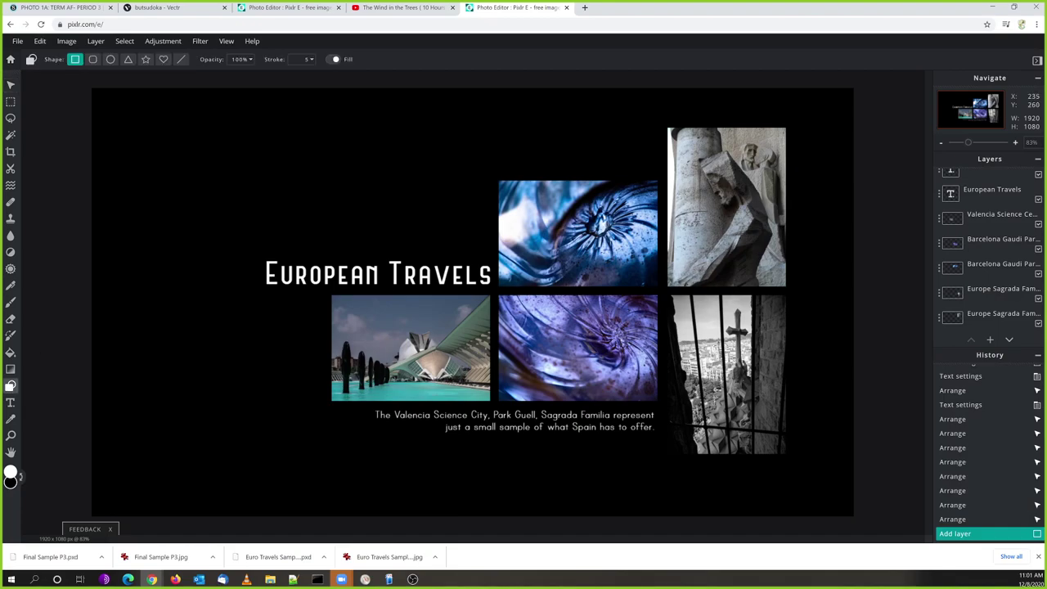
mouse_move(165, 219)
mouse_down()
mouse_move(369, 290)
mouse_move(750, 382)
mouse_move(831, 373)
mouse_up()
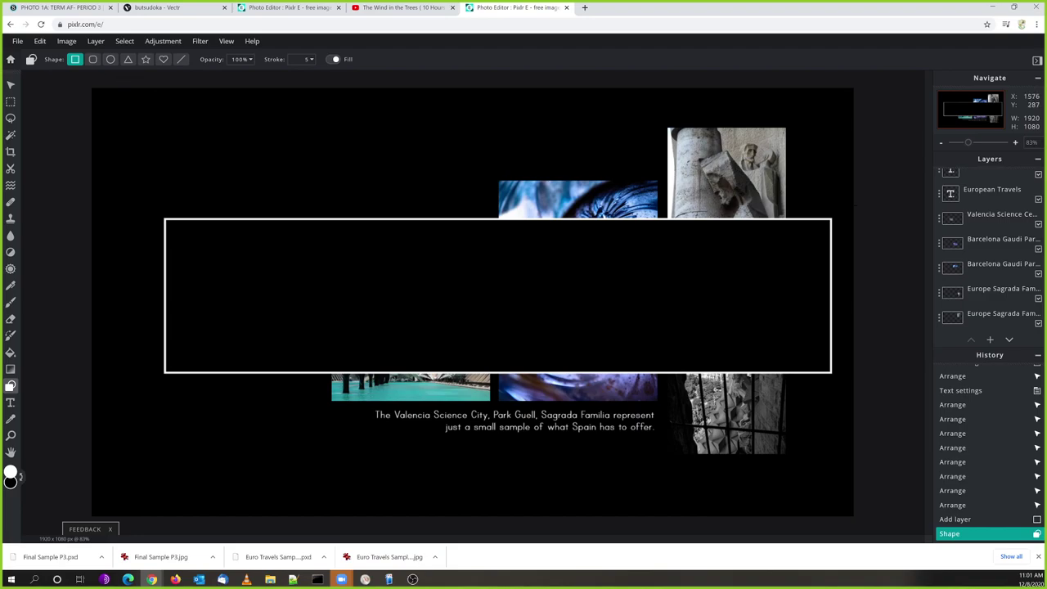
Move the rectangle's layer down the stack to directly above the locked black background layer, behind all photos and text
scroll(975, 266, up, 2)
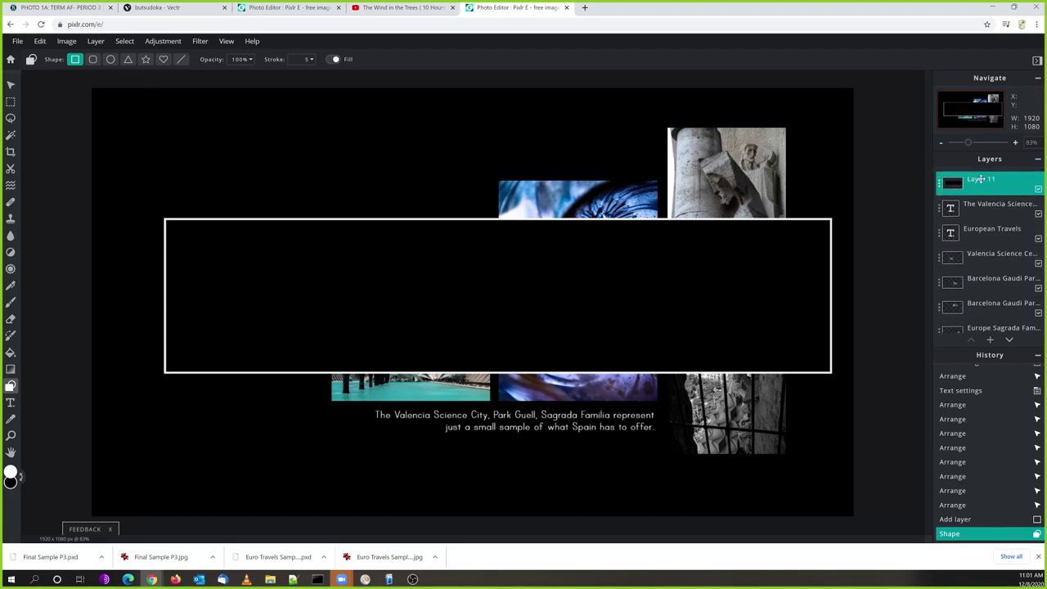
click(1008, 341)
click(1009, 342)
click(1009, 341)
click(1009, 341)
click(1009, 341)
click(1009, 341)
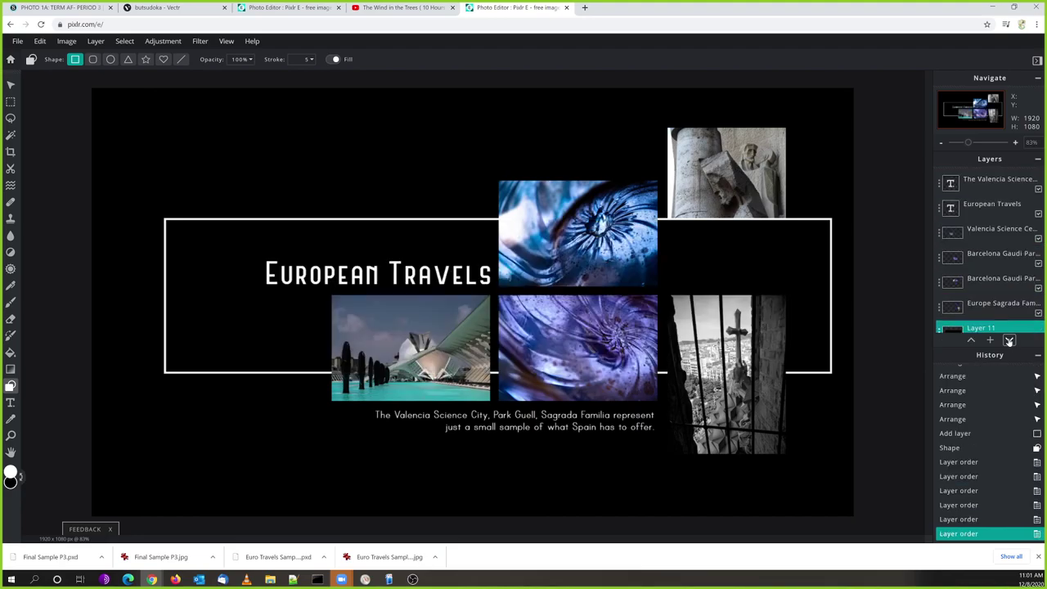
click(1009, 341)
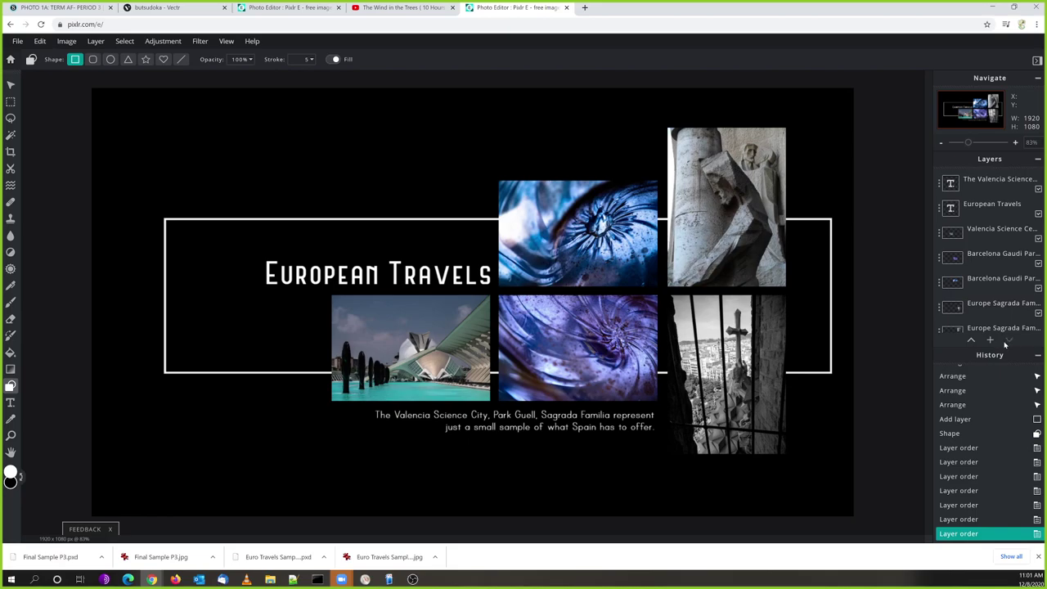
click(990, 341)
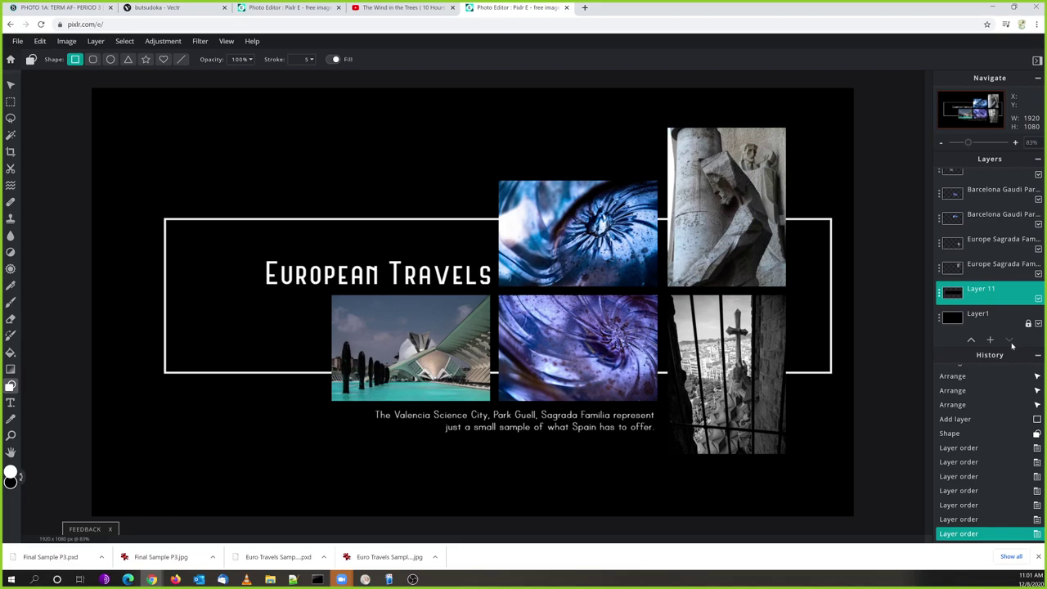
Raise the rectangle's layer one position in the stack and lower it back to directly above the black background layer
click(971, 340)
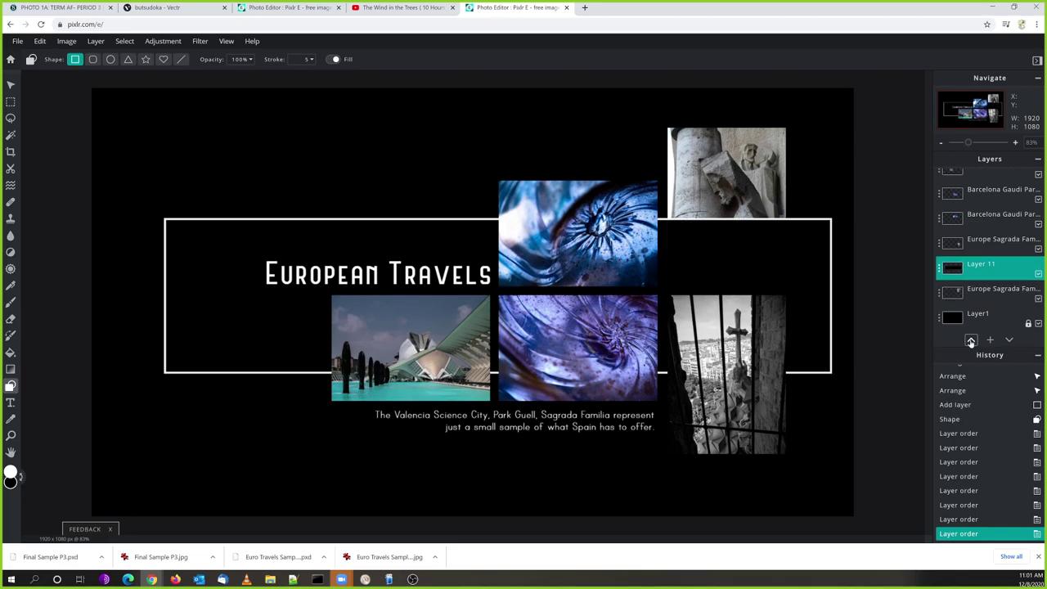
click(1008, 340)
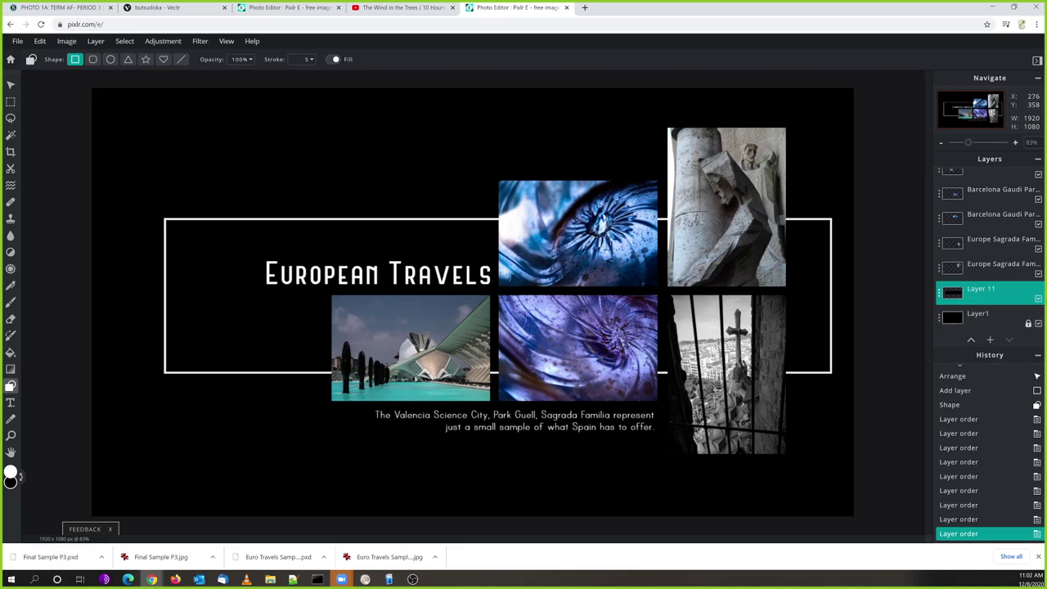
Move the white-outlined rectangle lower behind the photos, to about 171 px from the left and 369 px from the top
click(11, 85)
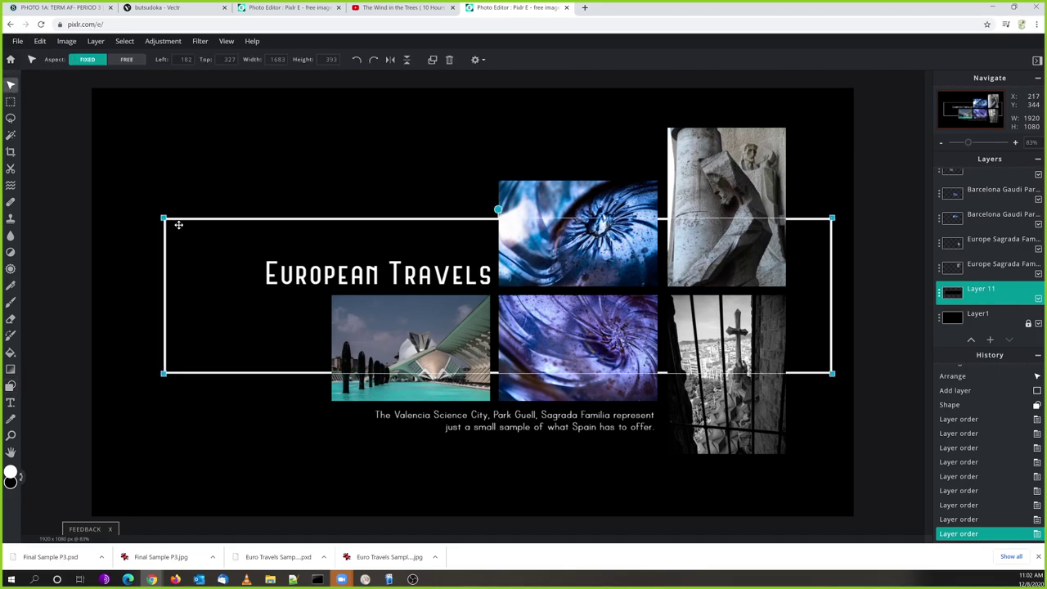
drag(194, 224, 197, 240)
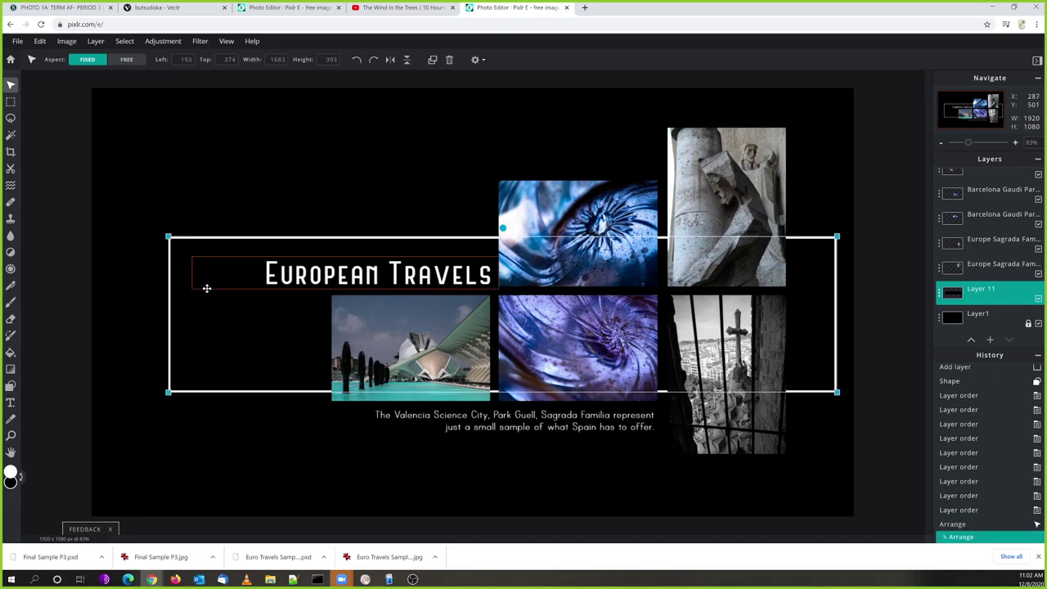
drag(168, 301, 160, 298)
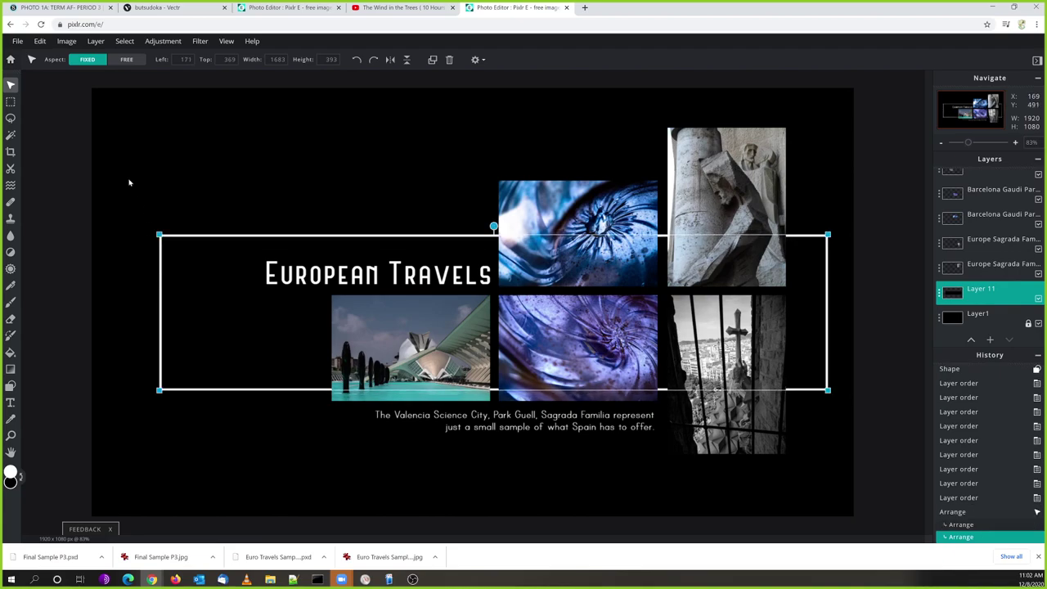
Free-transform the rectangle by extending its upper-left corner outward to about 1743 by 693 px, and apply the transform
click(18, 42)
click(34, 45)
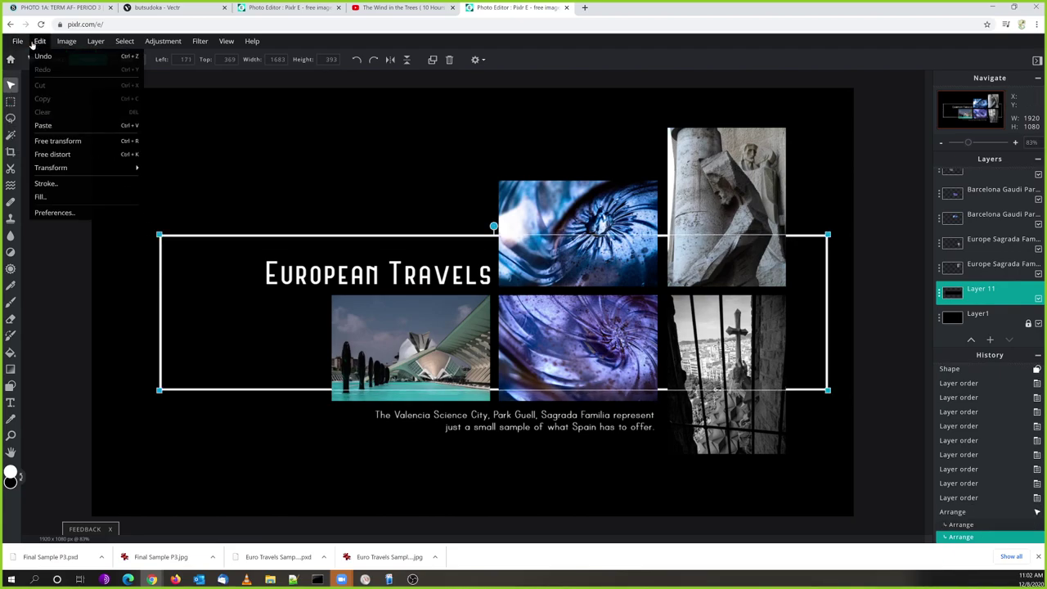
click(58, 144)
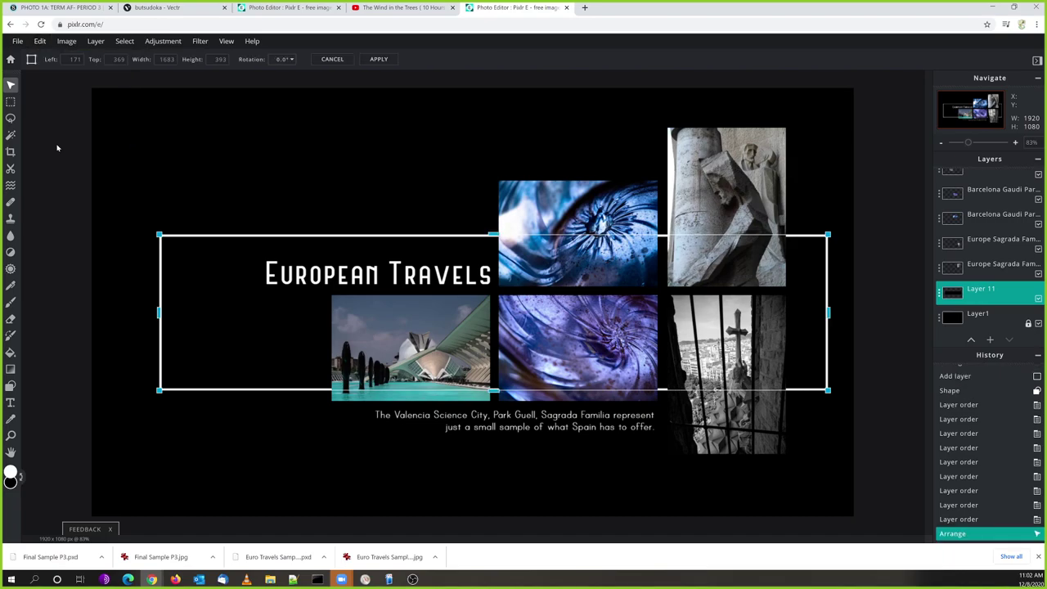
drag(159, 235, 136, 116)
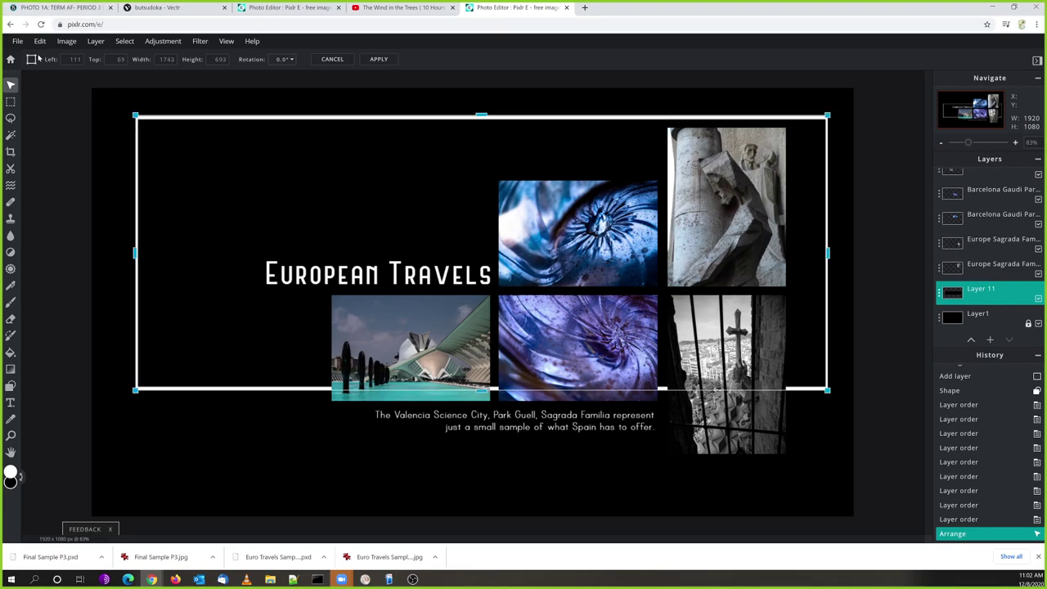
click(40, 44)
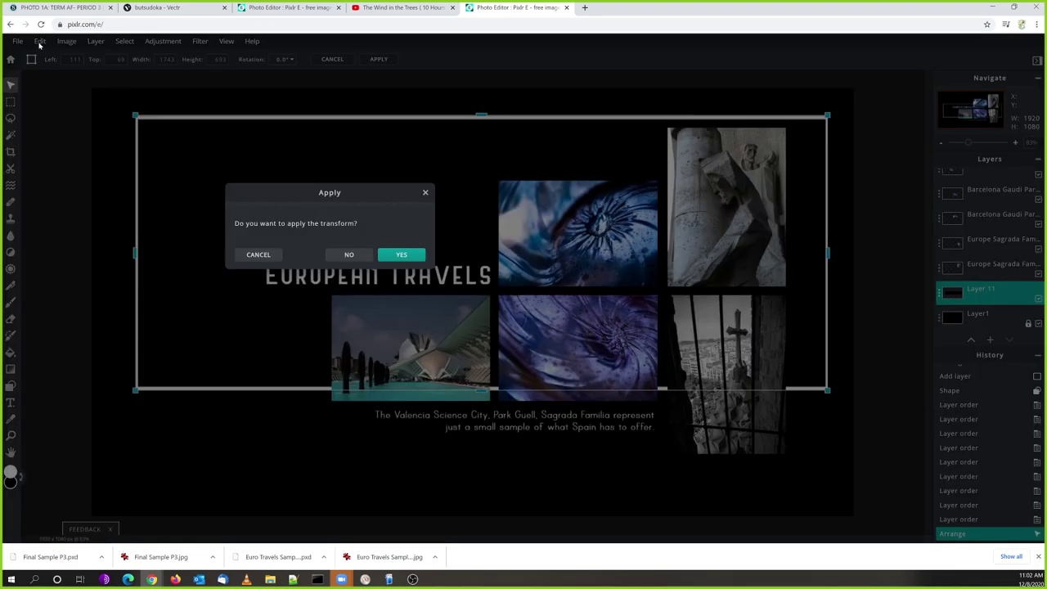
click(398, 256)
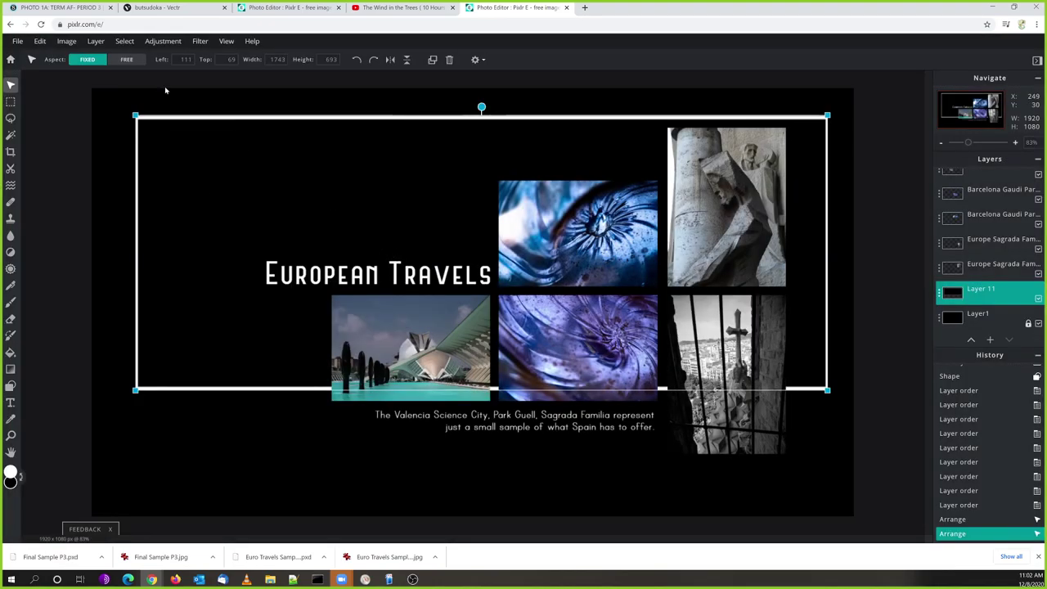
Free-distort the rectangle, setting left bottom about 313 x 763, right bottom about 1784 x 759 and right top about 1866 x 479, and apply it
click(39, 41)
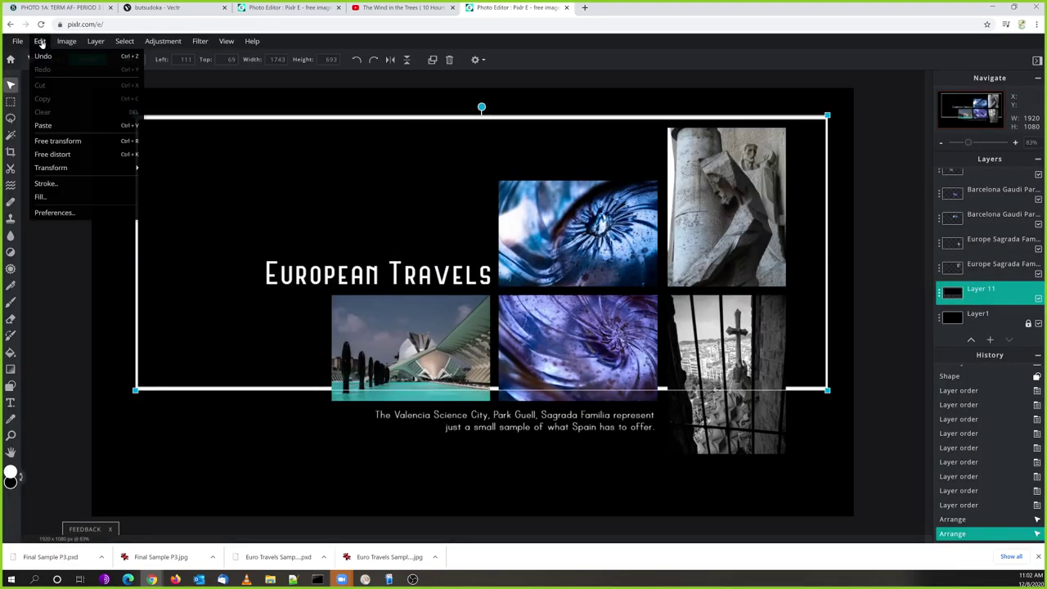
click(52, 154)
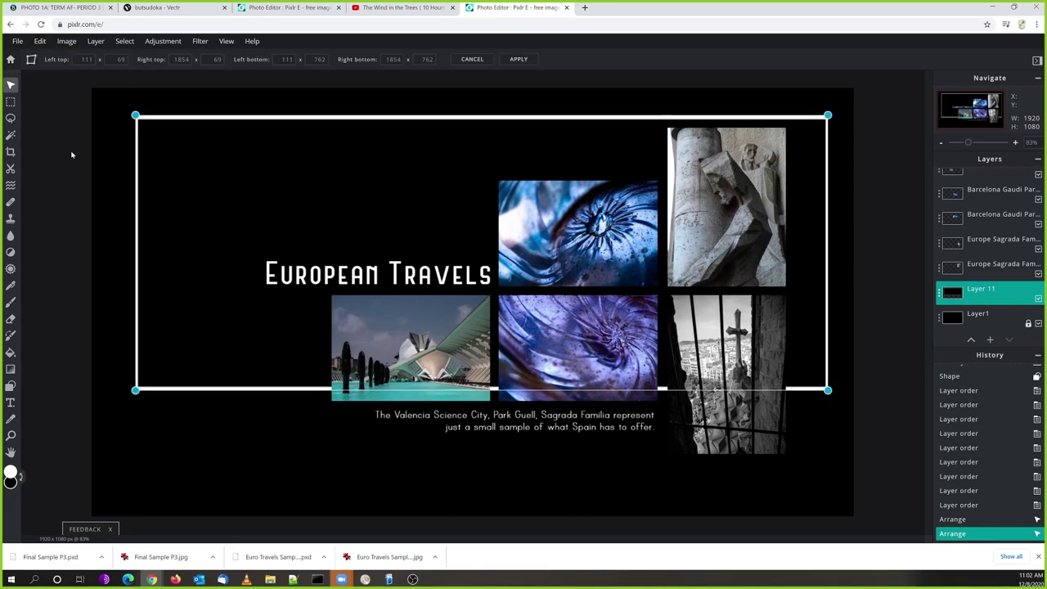
drag(136, 391, 217, 393)
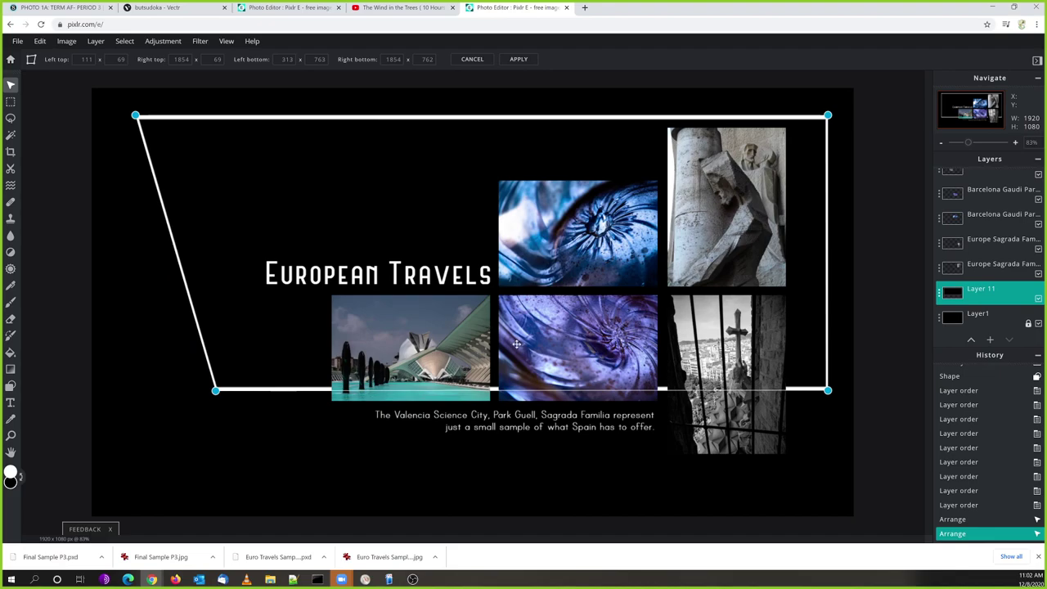
drag(828, 391, 800, 391)
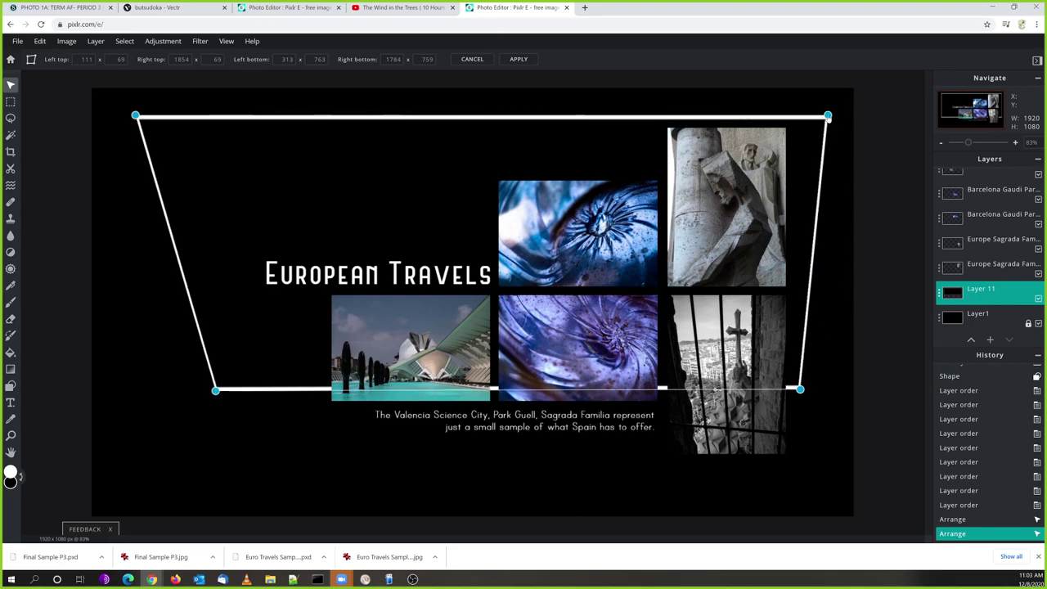
drag(828, 115, 832, 279)
click(262, 426)
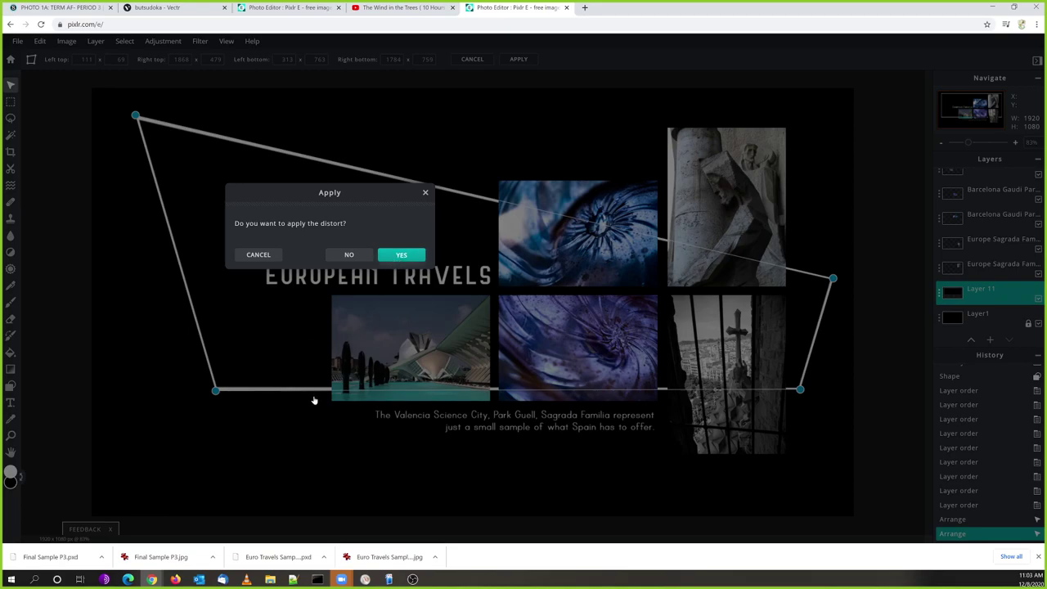
click(387, 255)
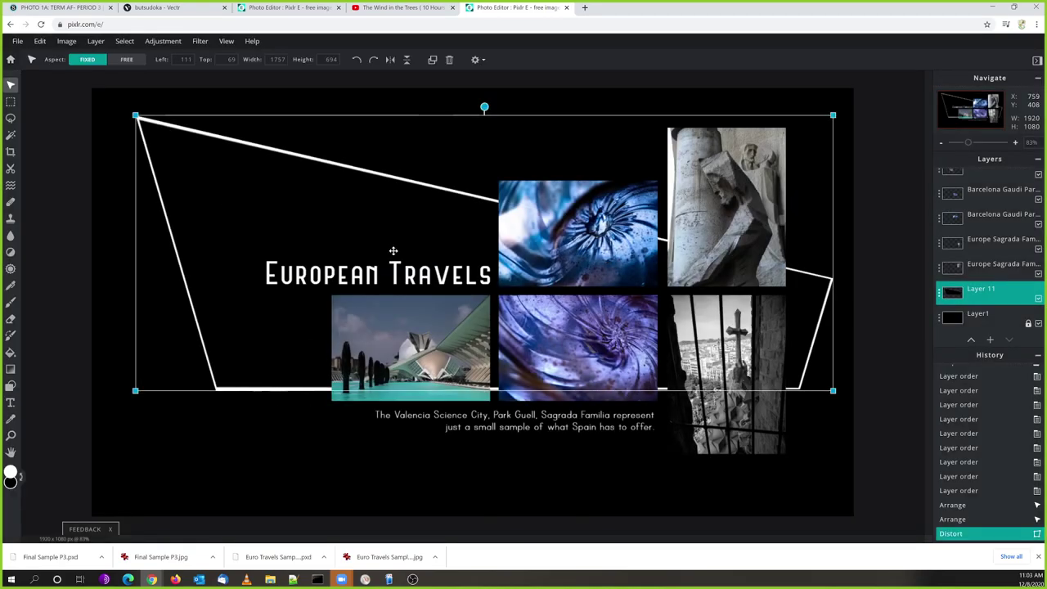
click(275, 469)
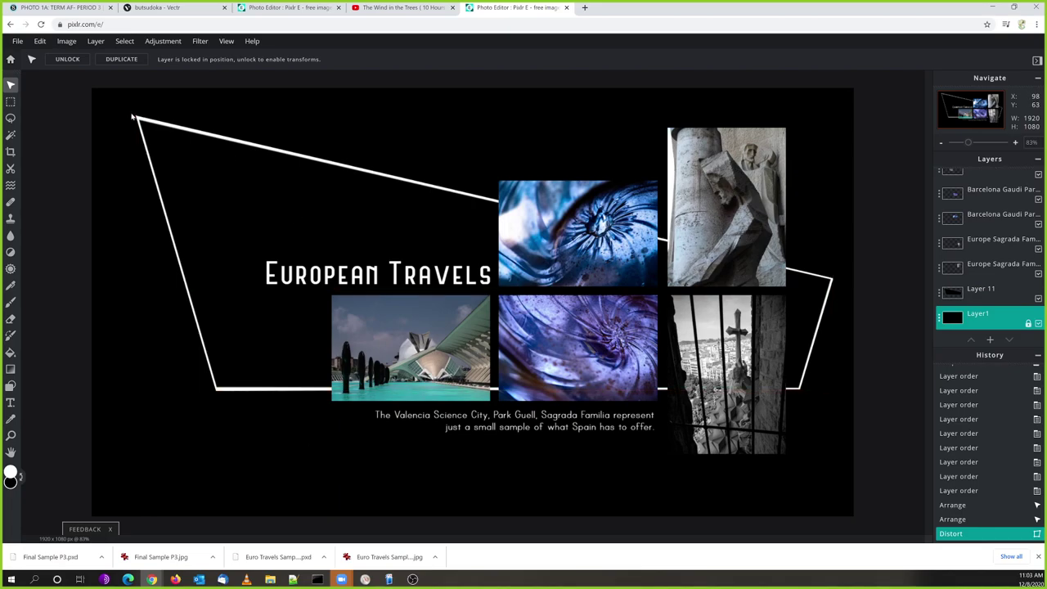
Save the collage as a JPG with the quality raised above 90%, replacing the existing Final Sample P3.jpg in Lesson Images
click(38, 42)
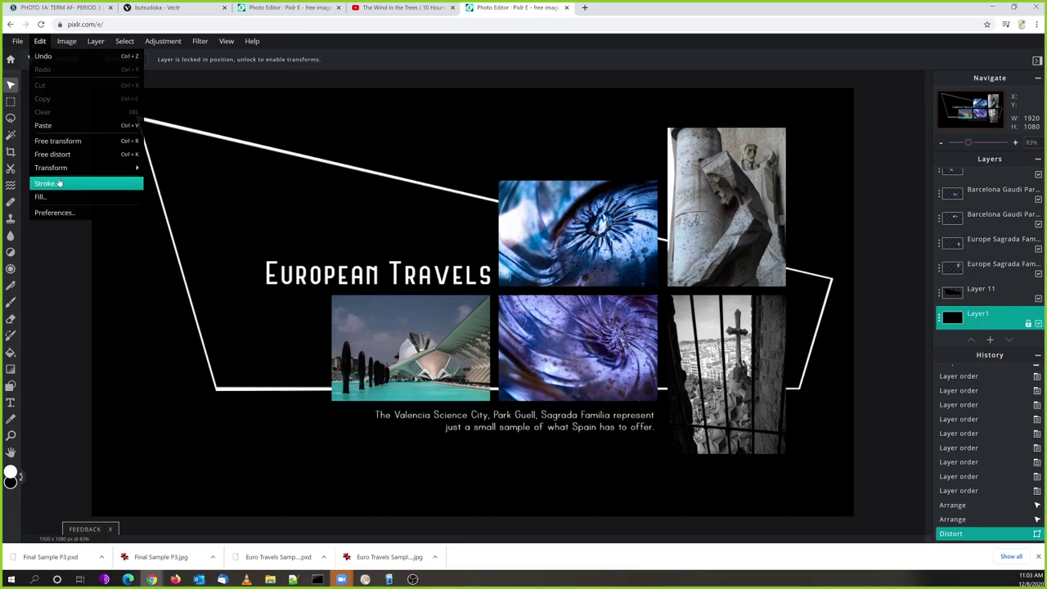
click(17, 43)
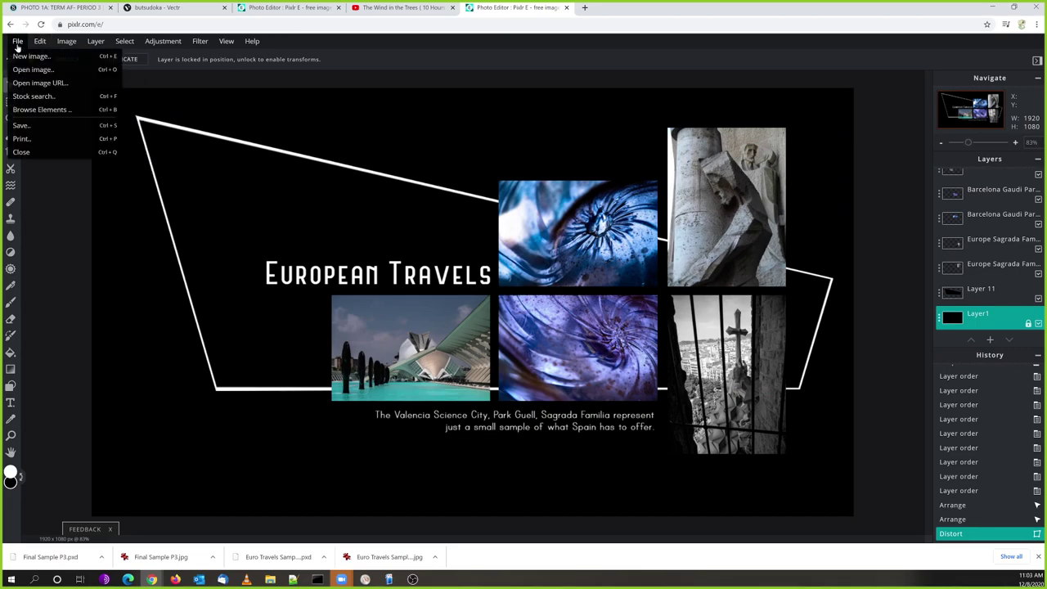
click(23, 125)
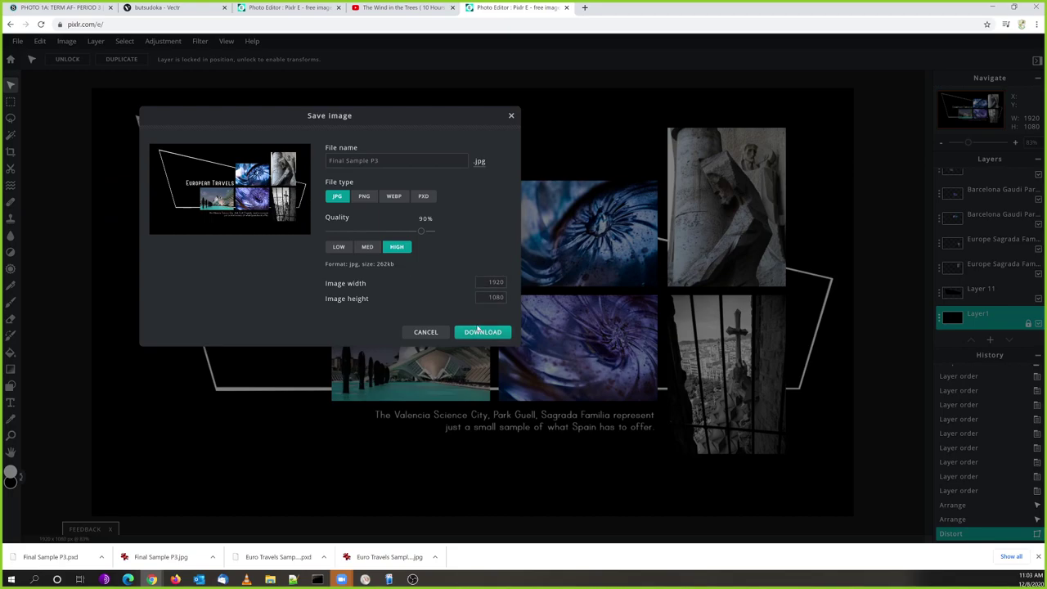
drag(421, 231, 432, 231)
click(473, 333)
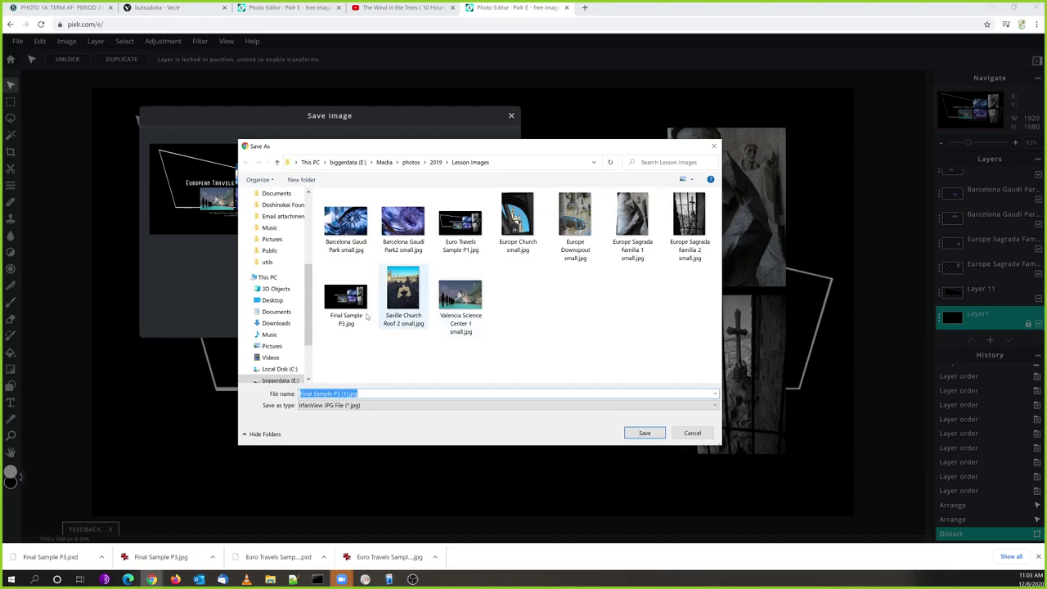
click(342, 302)
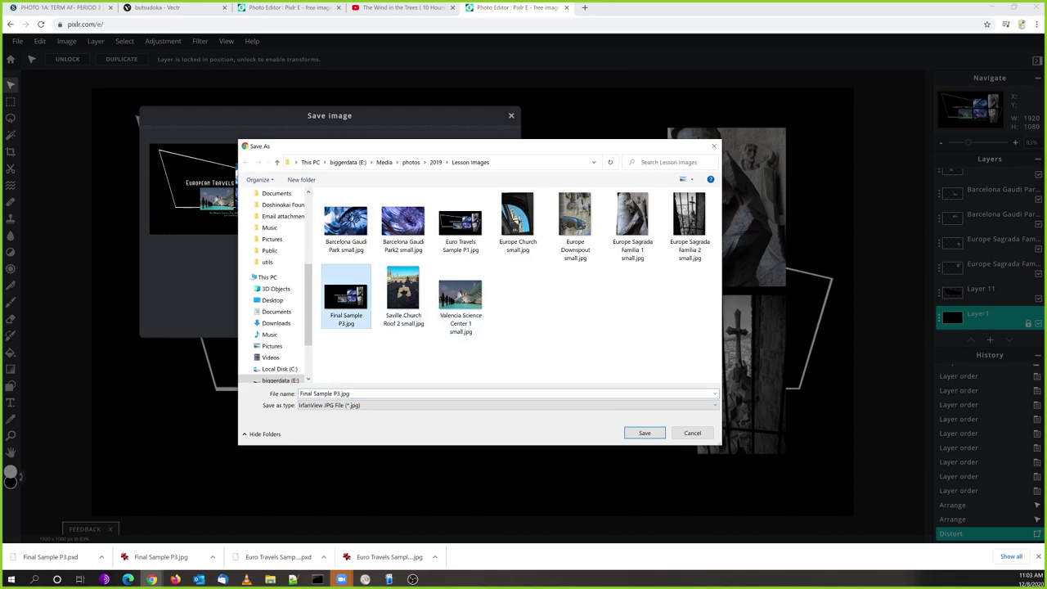
click(643, 432)
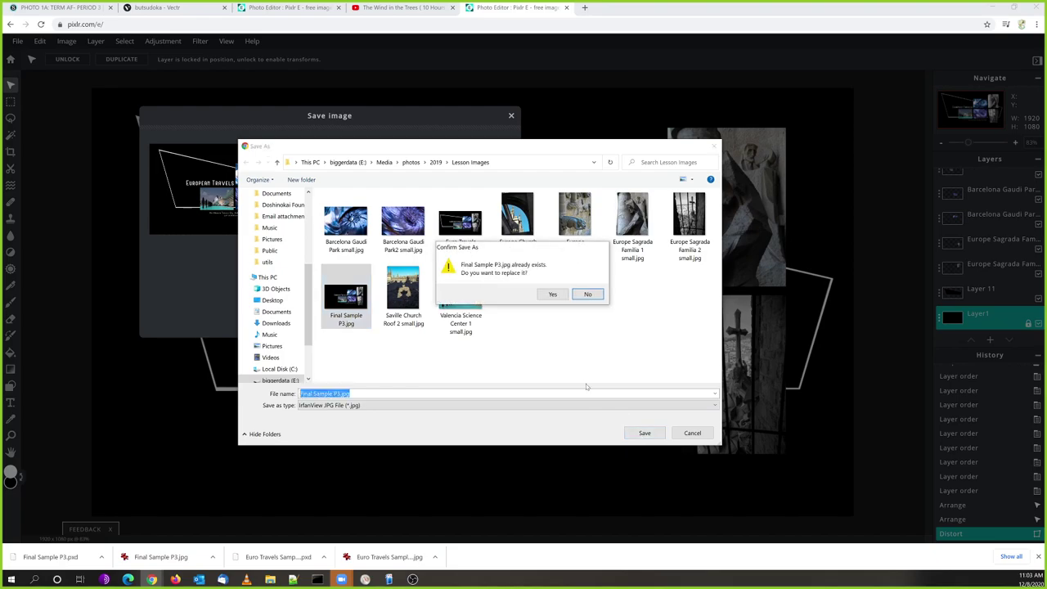
click(551, 294)
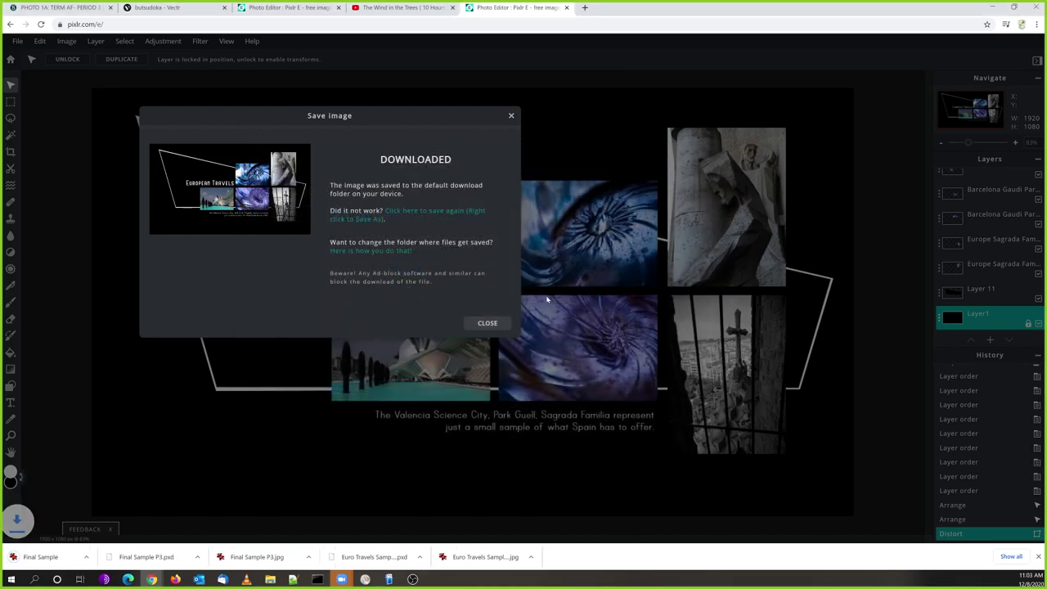
click(486, 322)
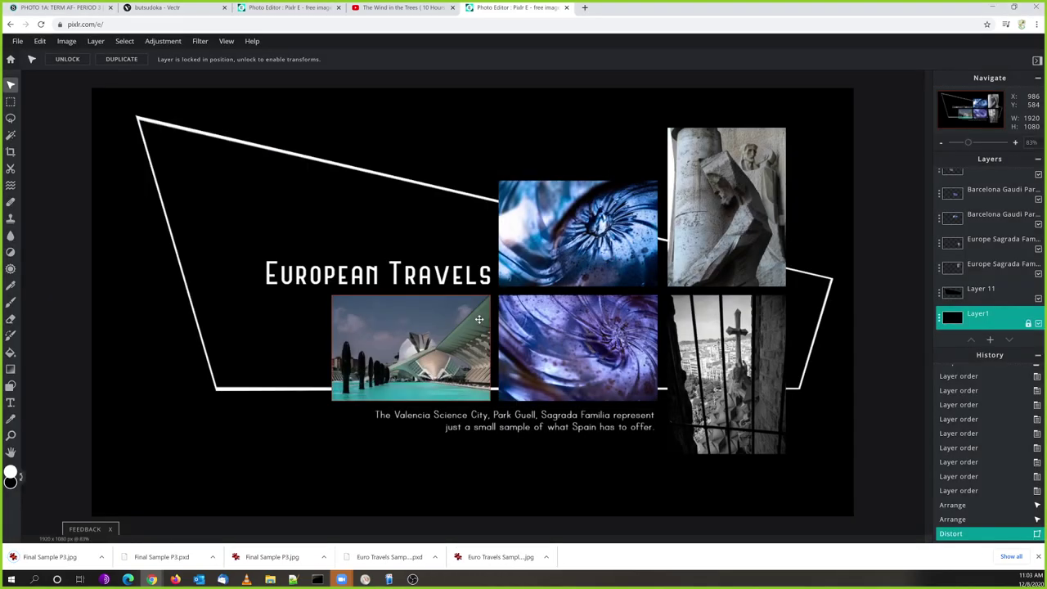